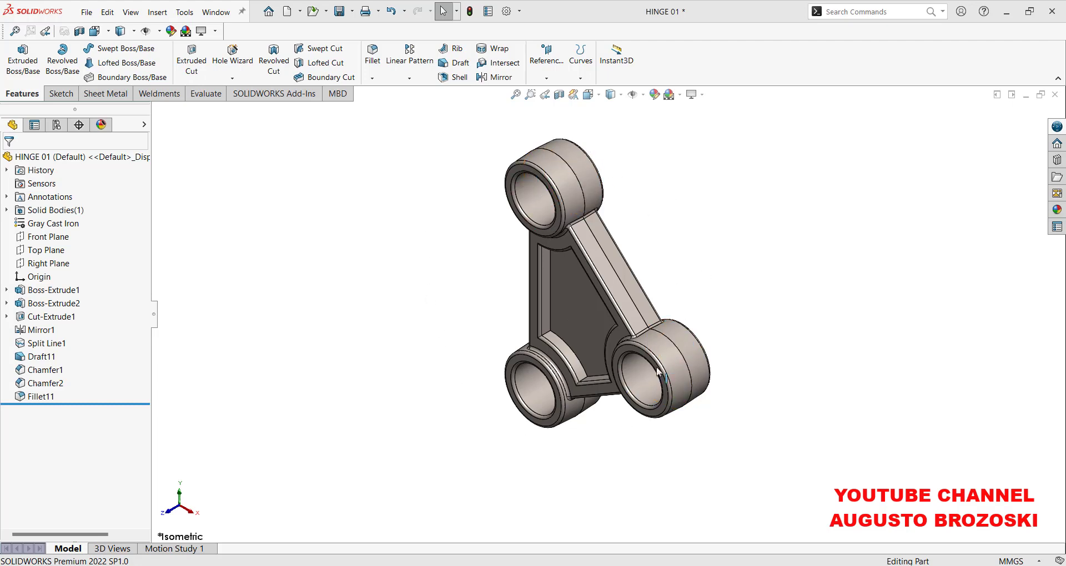
Orbit the finished hinge part to inspect it and switch to its HINGE 01 drawing sheet.
middle_click_drag(507, 313, 575, 346)
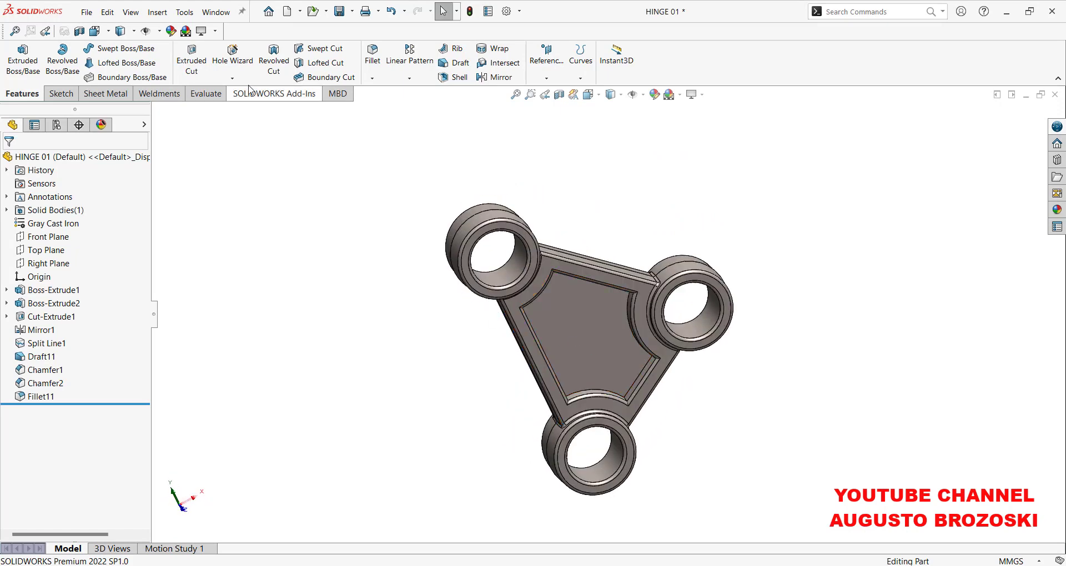
left_click(216, 12)
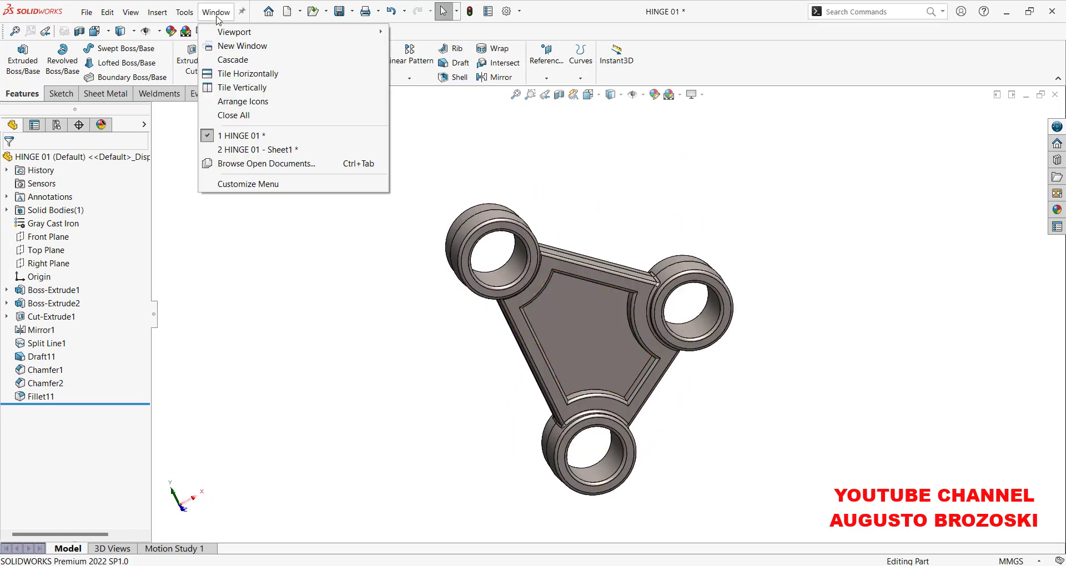
left_click(242, 150)
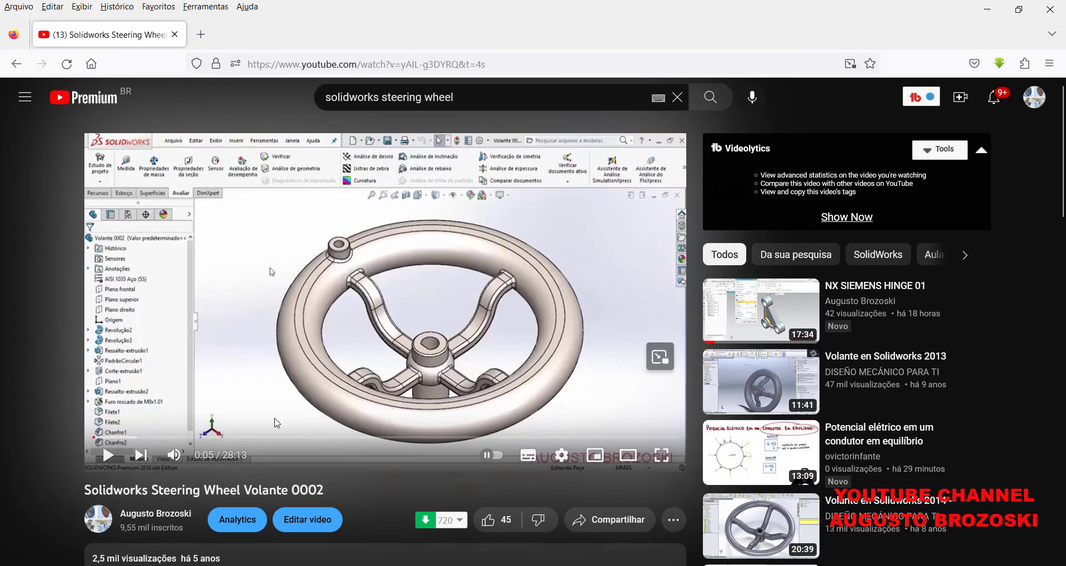
Find the PDF tutorial link in the YouTube steering wheel video's full description and return to the HINGE 01 part in SOLIDWORKS.
scroll(251, 436, "down", 4)
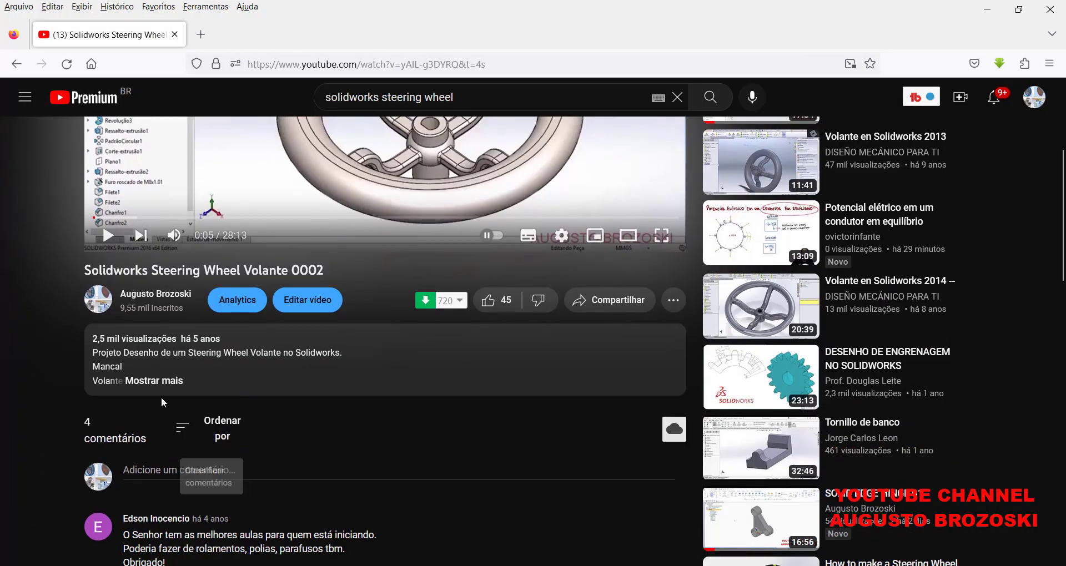
left_click(154, 382)
scroll(327, 400, "down", 1)
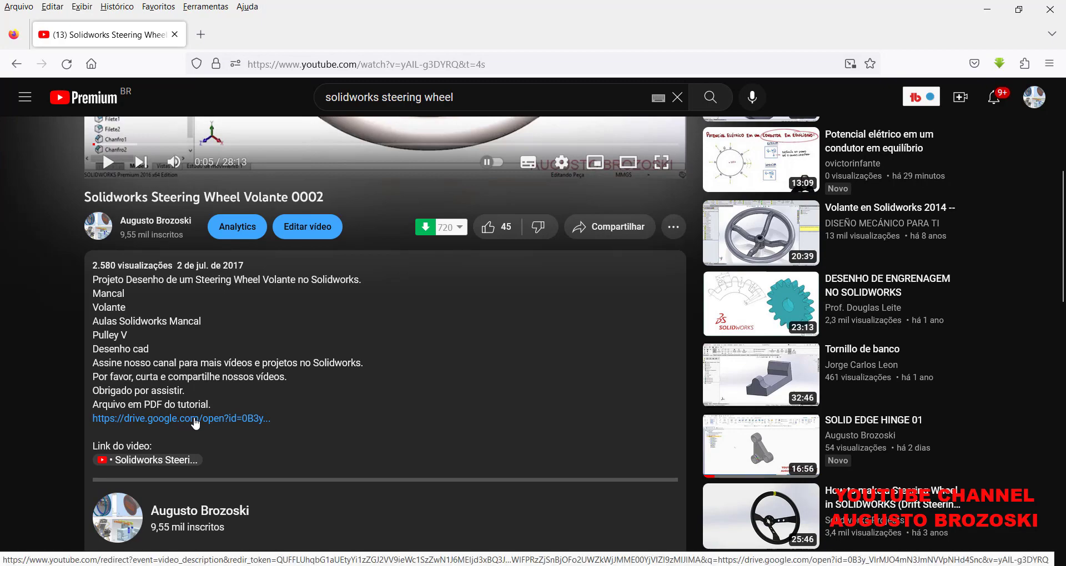
scroll(338, 389, "up", 5)
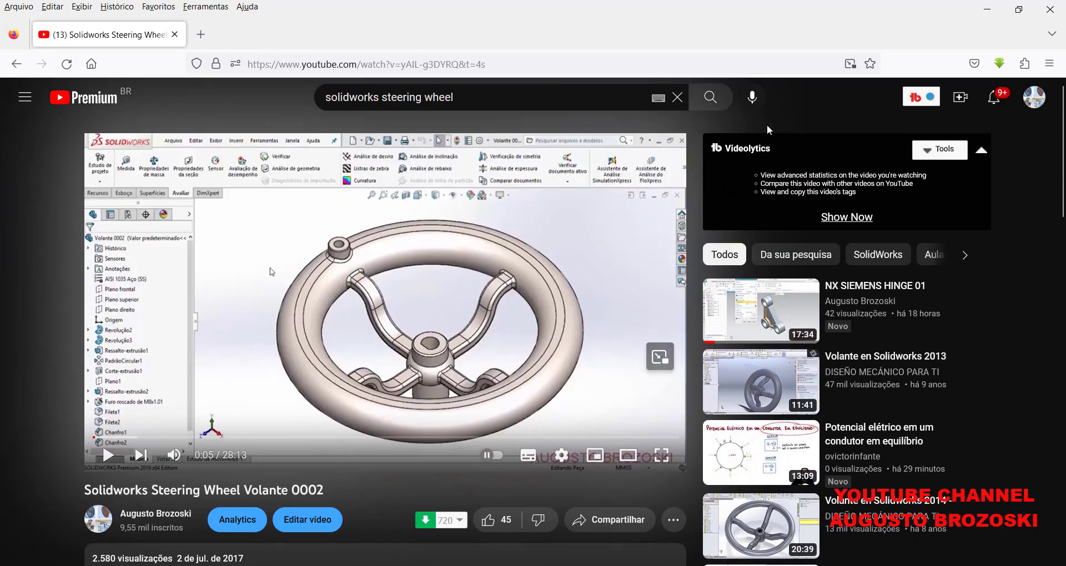
left_click(987, 9)
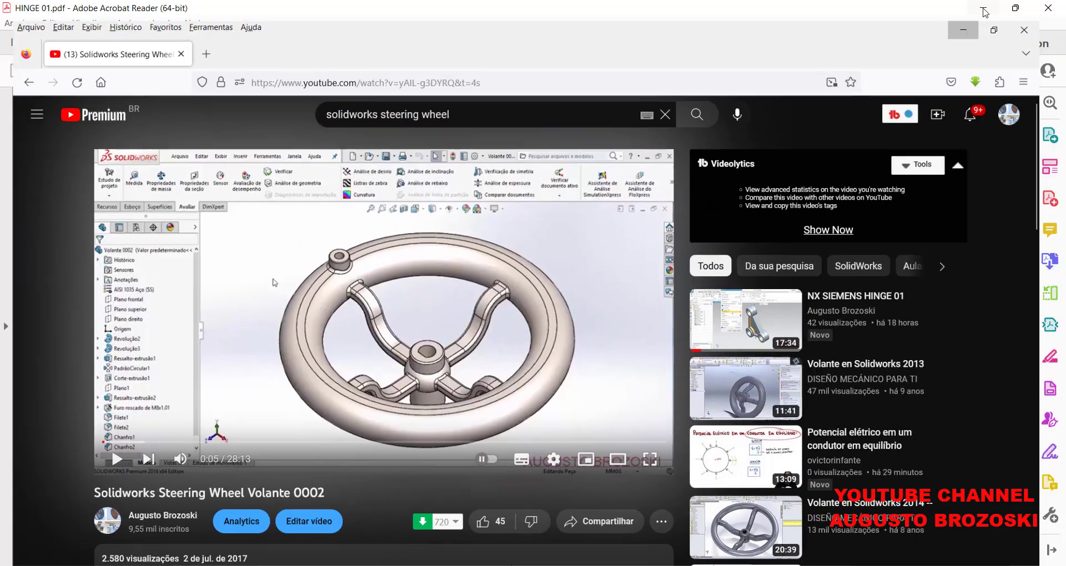
left_click(982, 12)
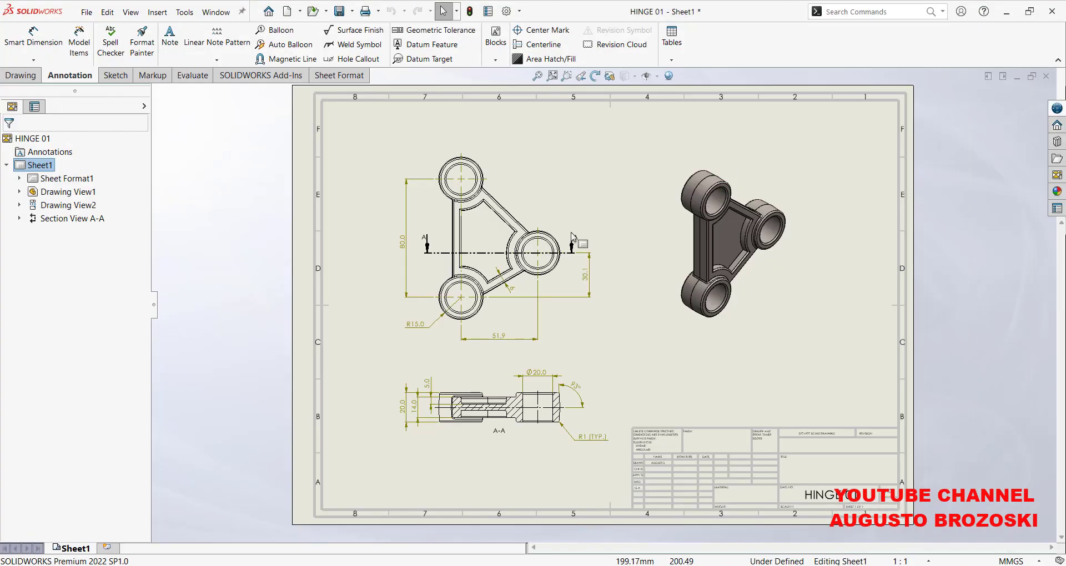
left_click(215, 12)
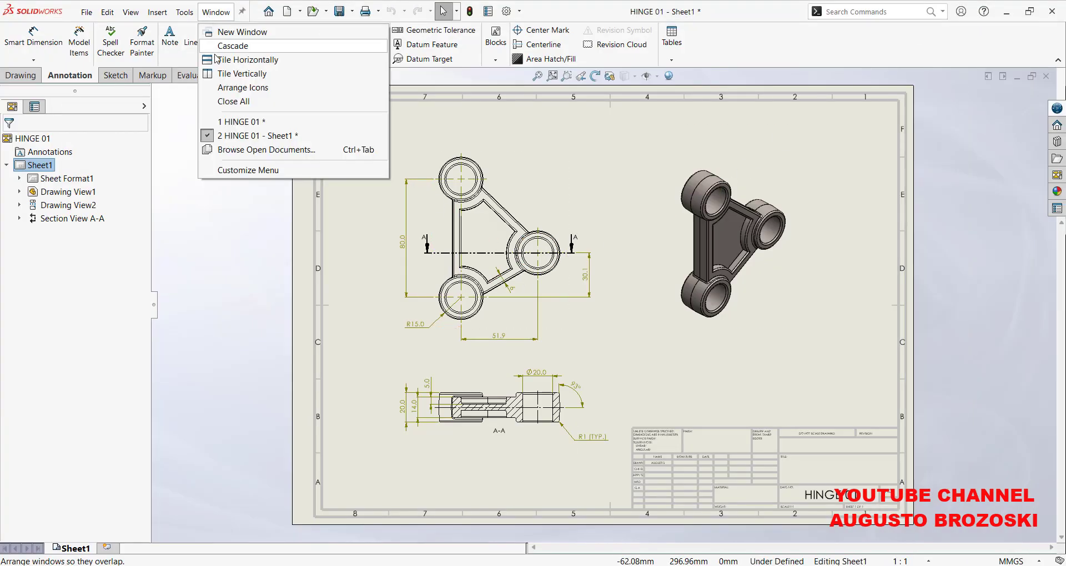
left_click(239, 123)
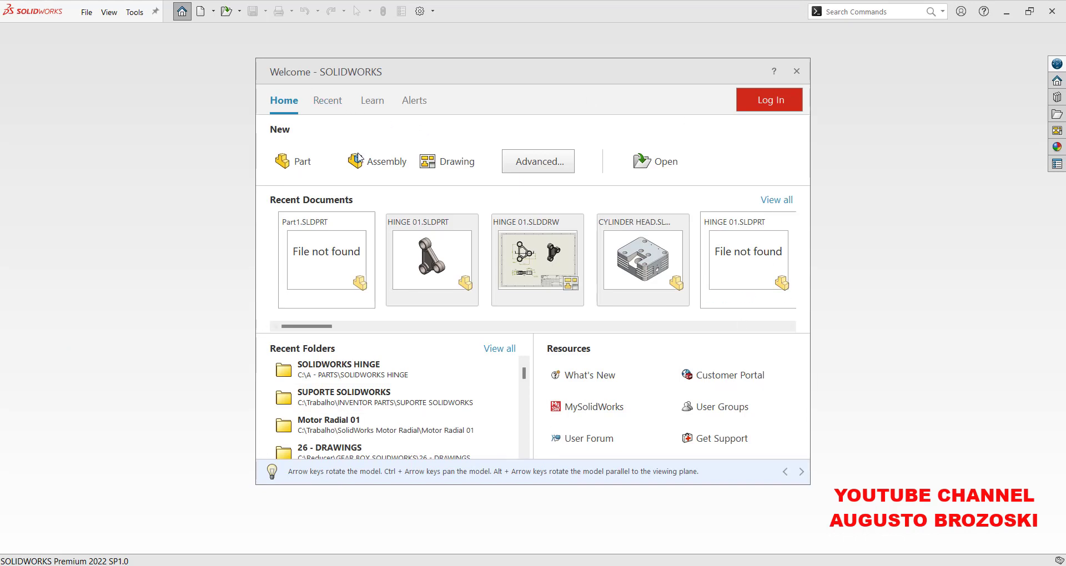
Dismiss the welcome window and create a new document from the Part template.
left_click(796, 73)
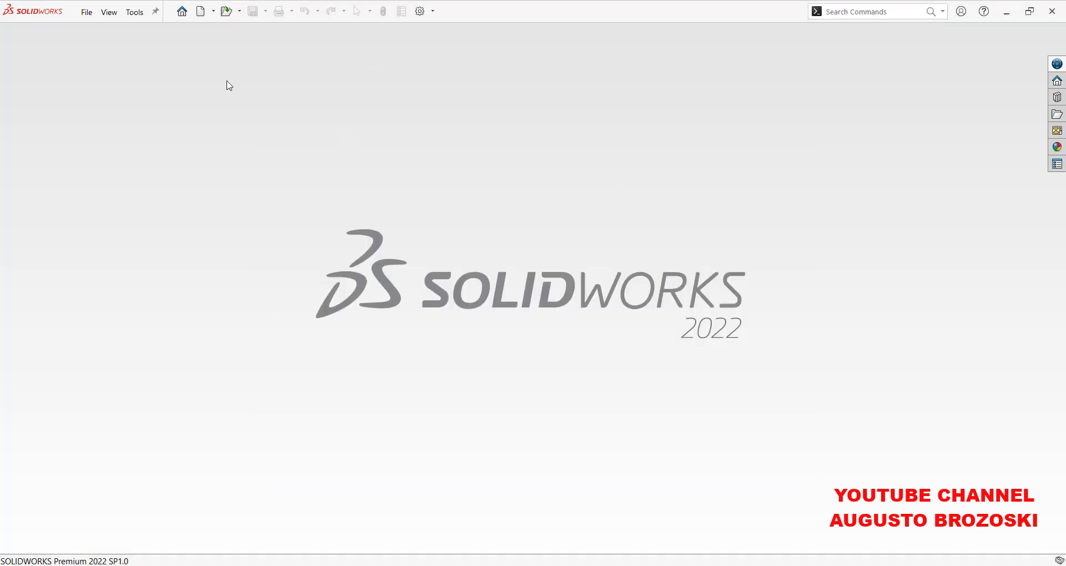
left_click(204, 15)
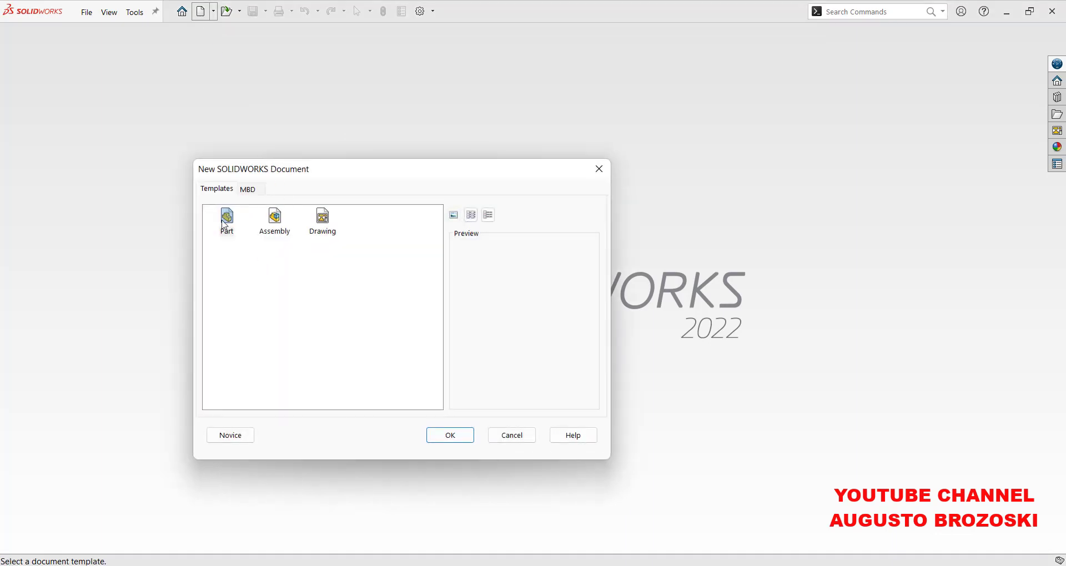
left_click(225, 226)
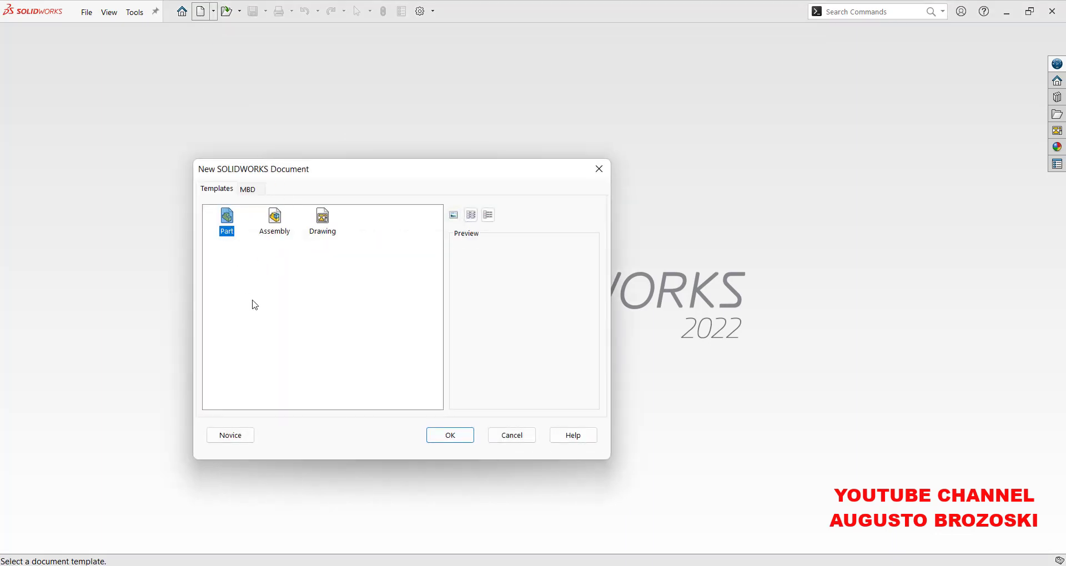
left_click(443, 439)
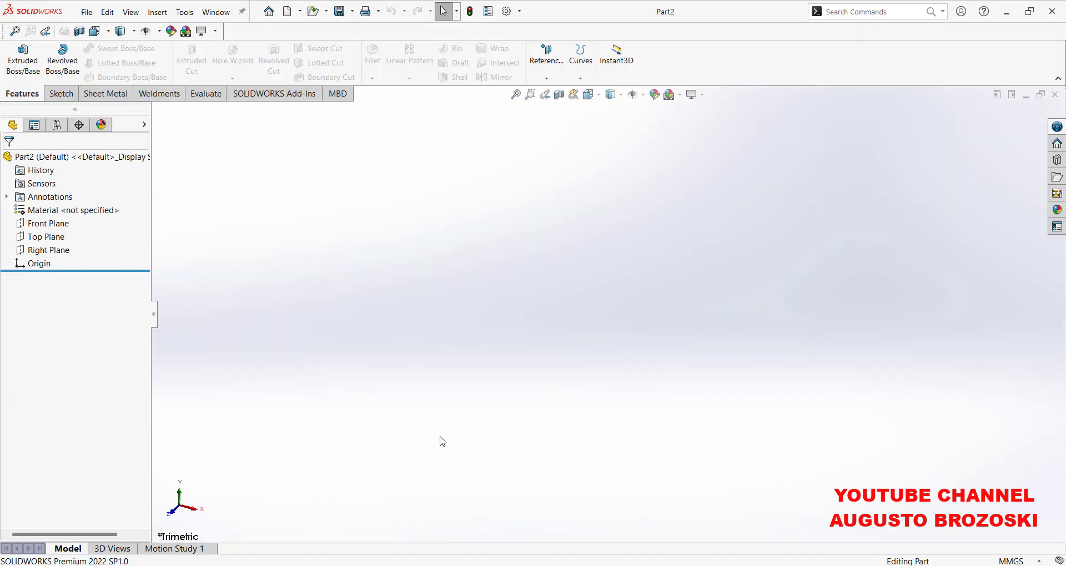
Start a new sketch on the Front Plane.
left_click(61, 93)
left_click(21, 57)
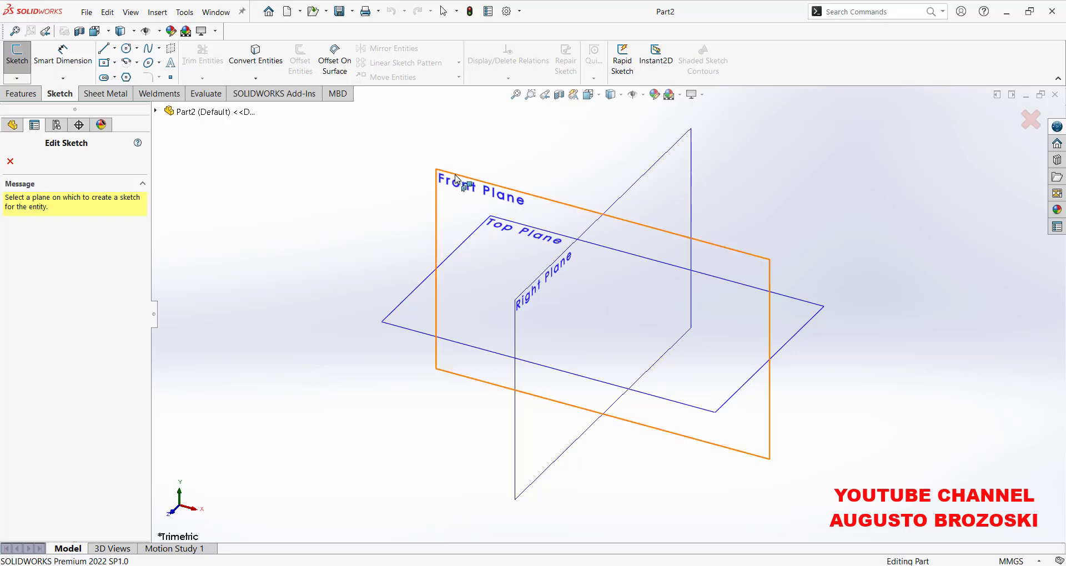
left_click(456, 179)
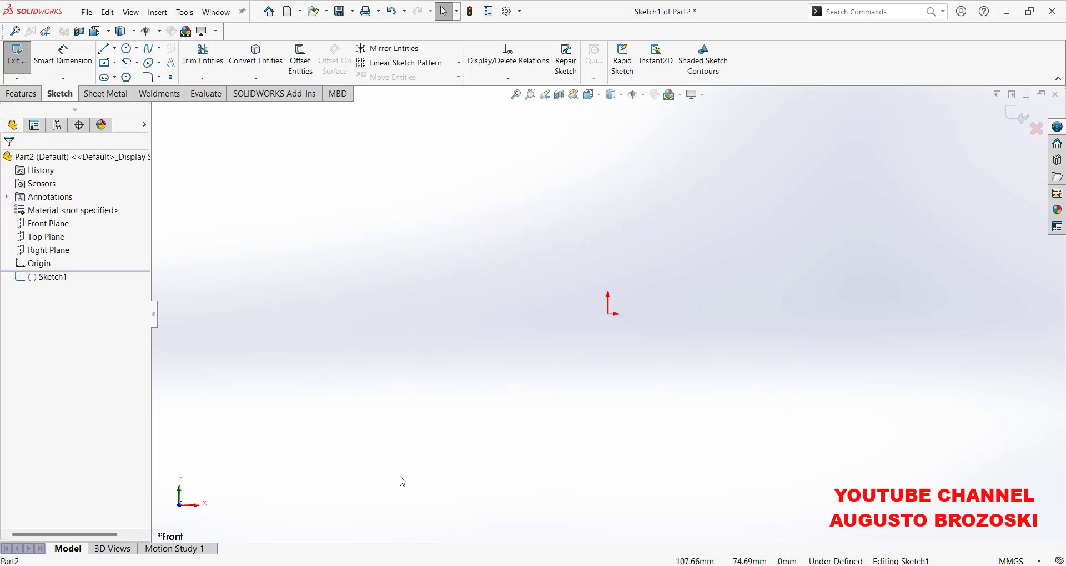
Consult the HINGE 01 PDF drawing and sketch a vertical centerline about 69 mm long upward from the origin.
key("alt+Tab")
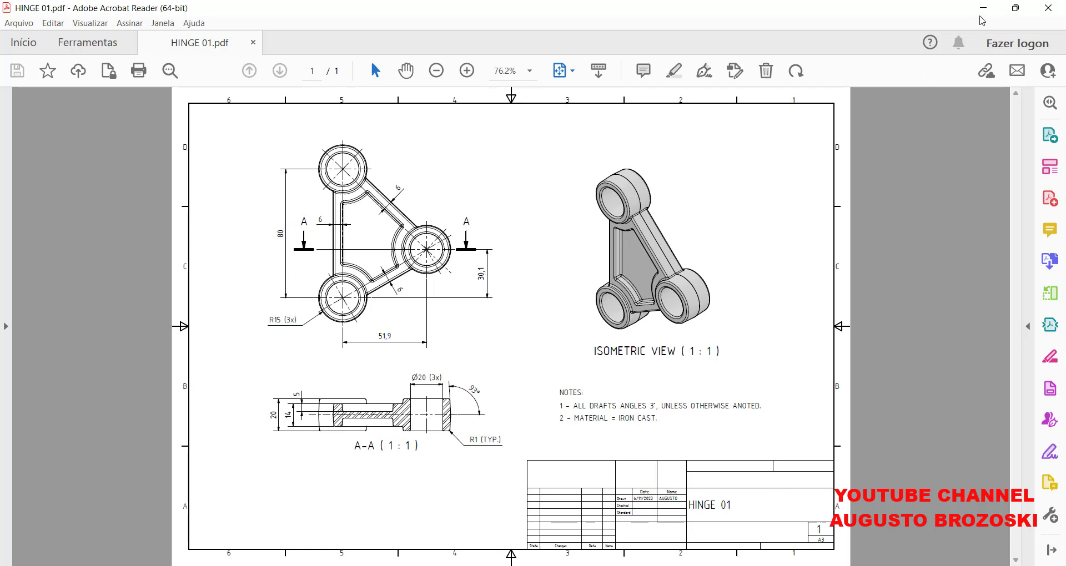
left_click(983, 15)
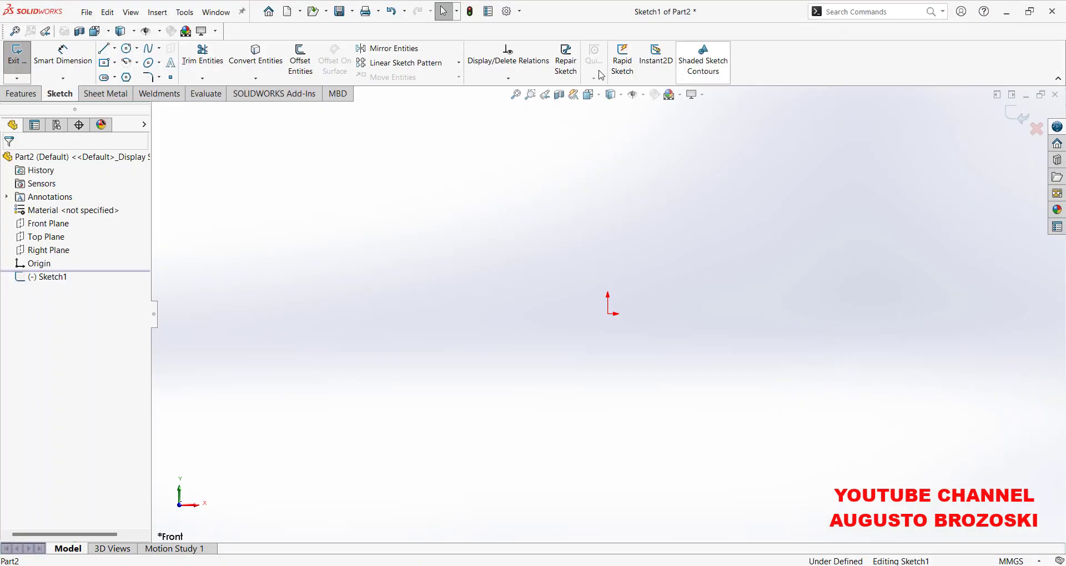
left_click(115, 49)
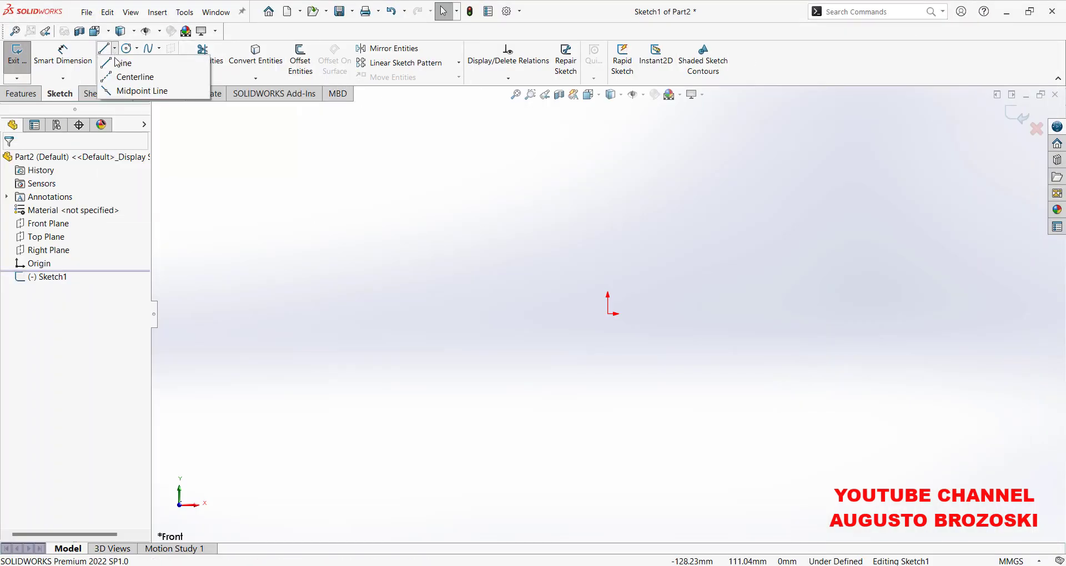
left_click(134, 78)
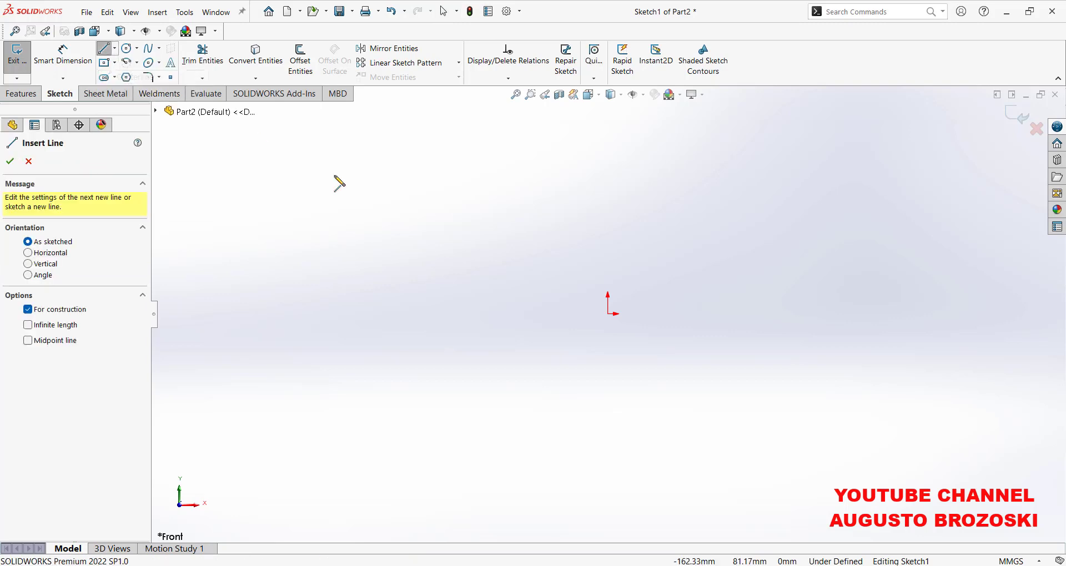
left_click(608, 314)
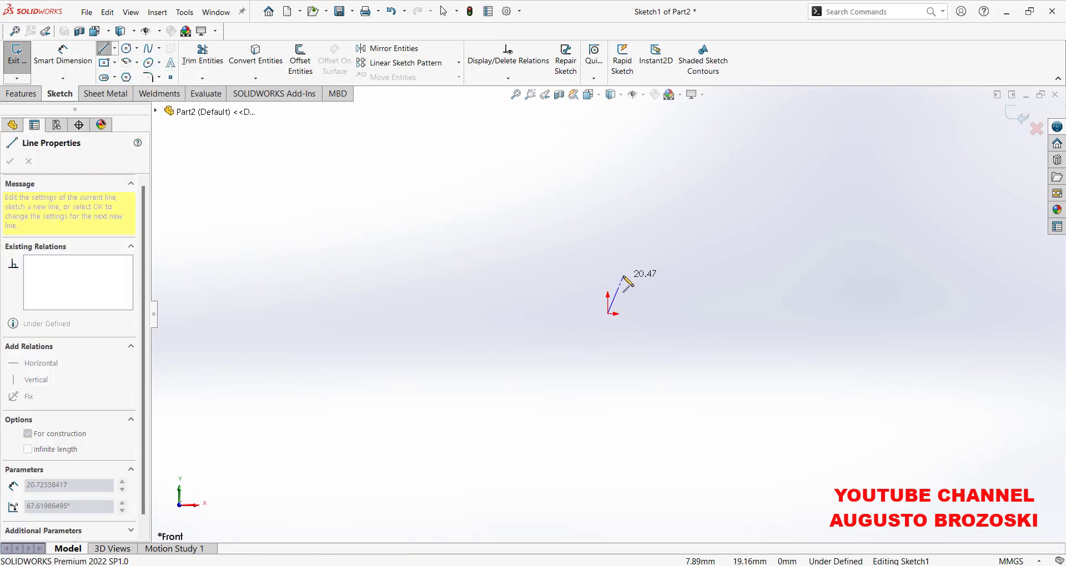
left_click(607, 179)
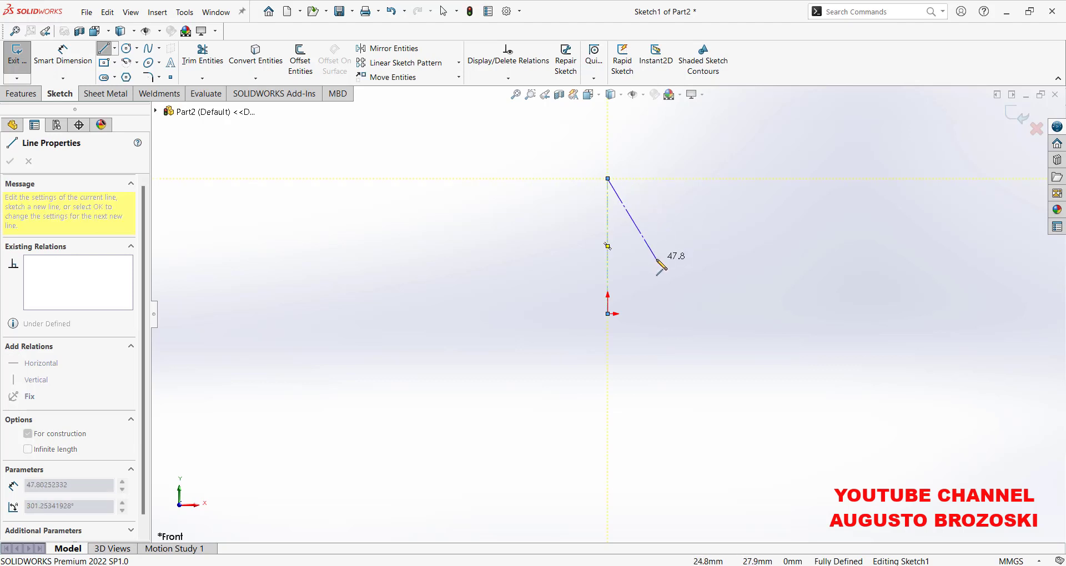
key("Escape")
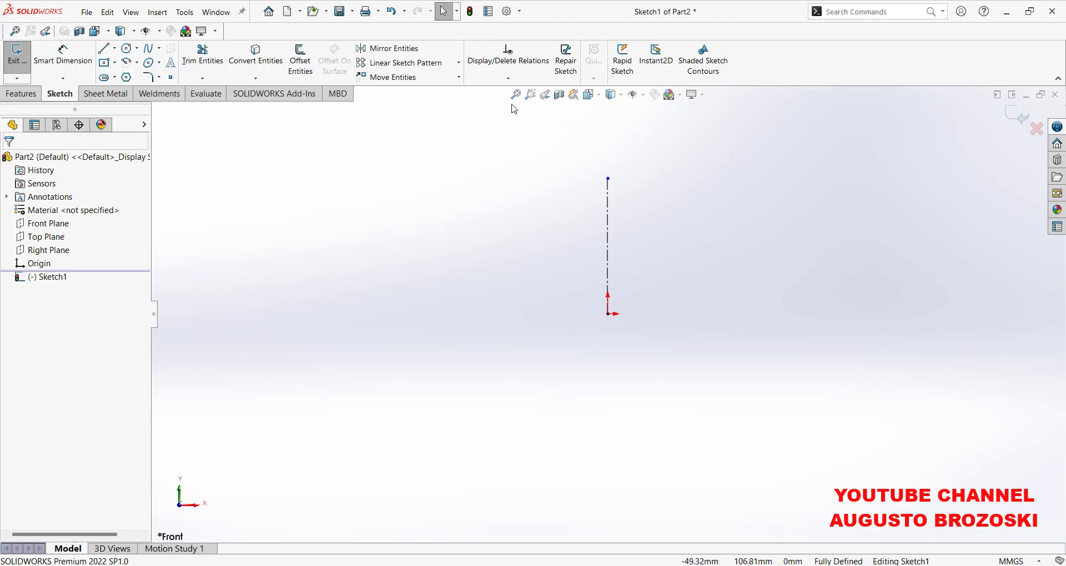
Dimension the vertical centerline's length at 80 mm.
left_click(63, 55)
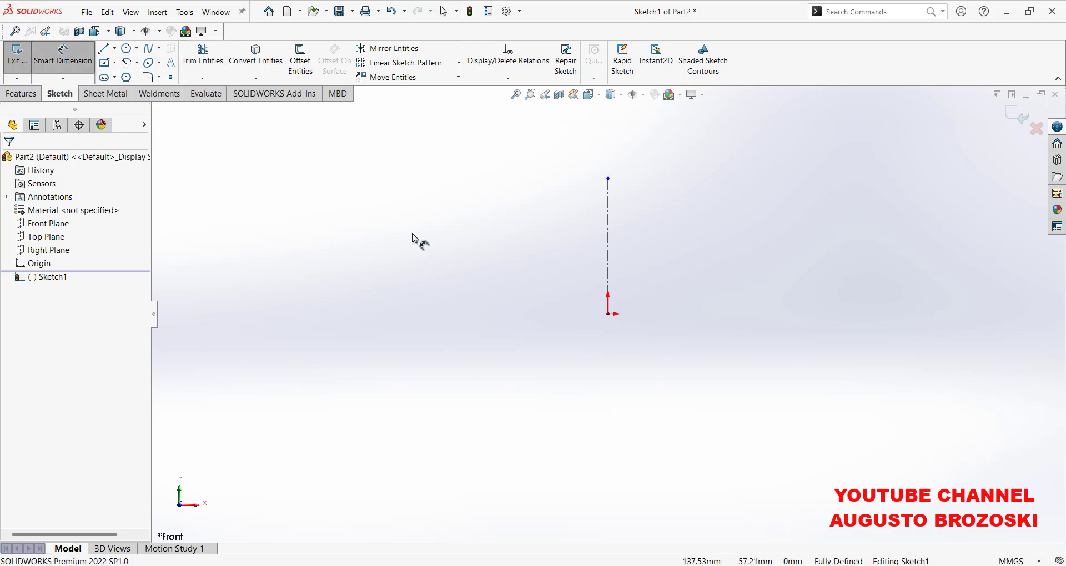
left_click(607, 251)
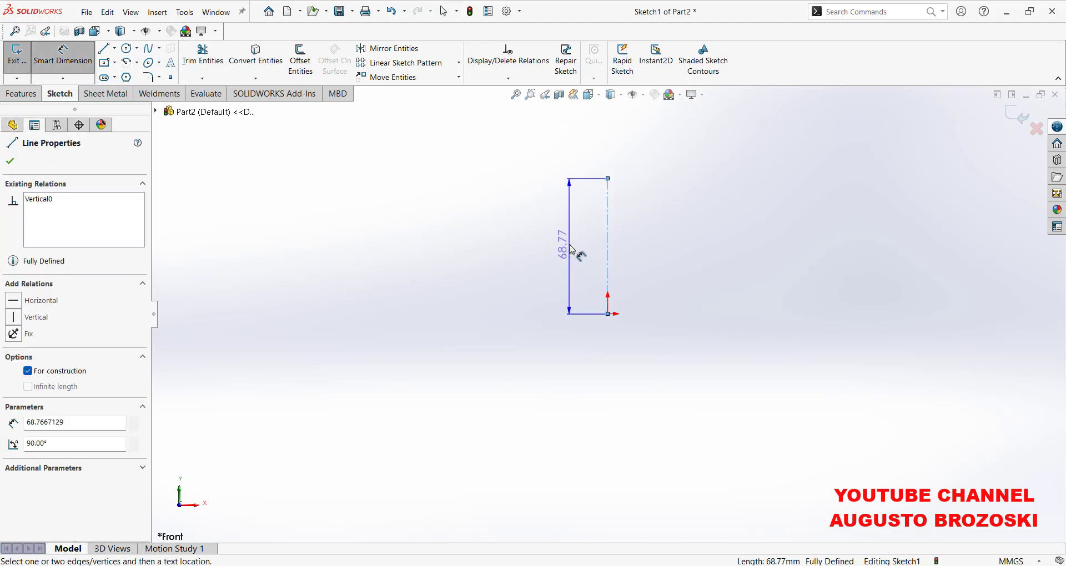
left_click(572, 261)
type("80")
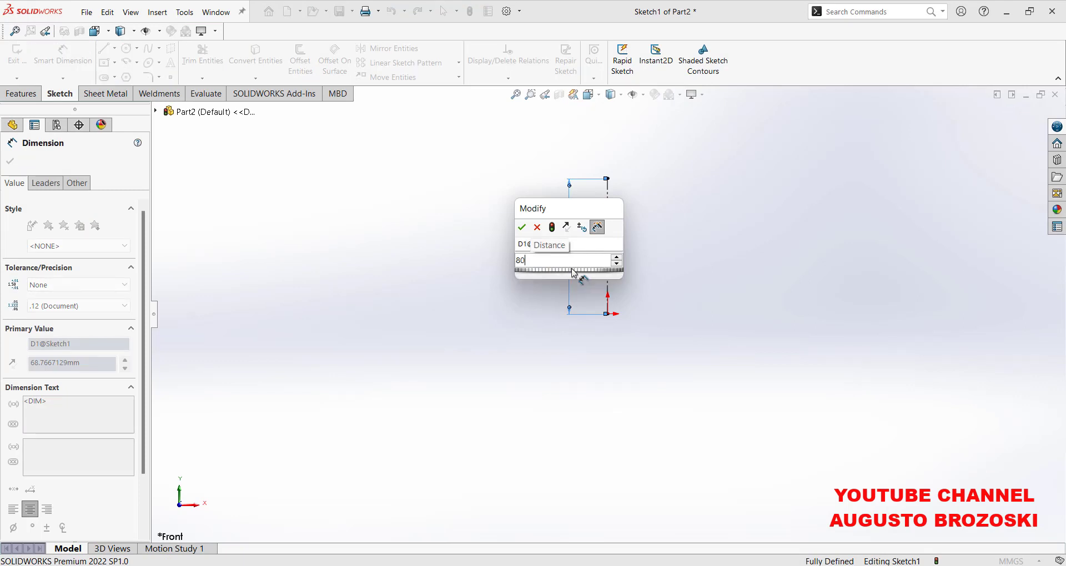
key("Return")
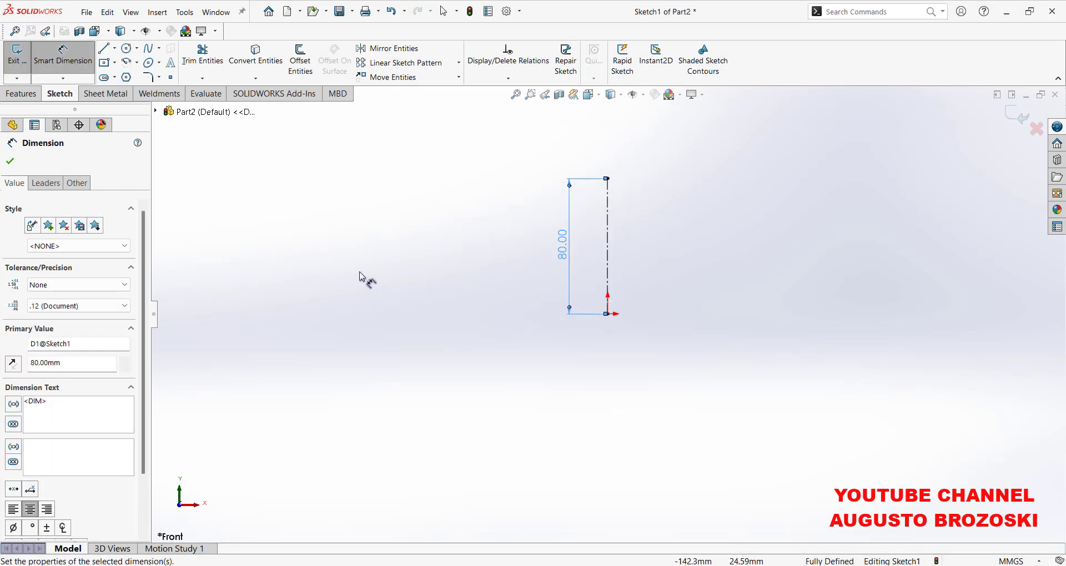
key("Escape")
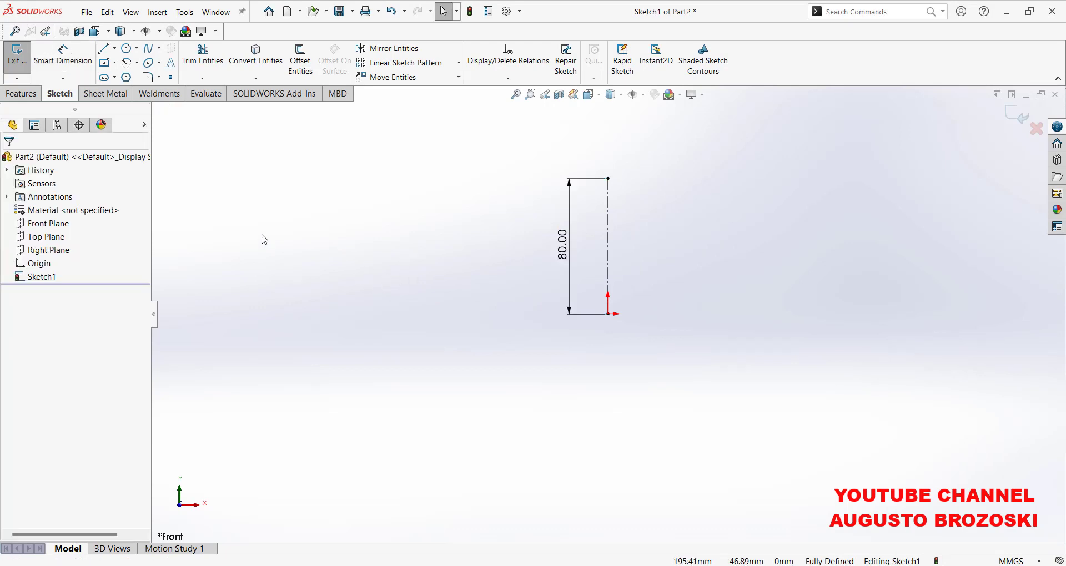
Sketch a separate horizontal centerline about 37 mm long to the right of the vertical centerline.
left_click(116, 49)
left_click(123, 78)
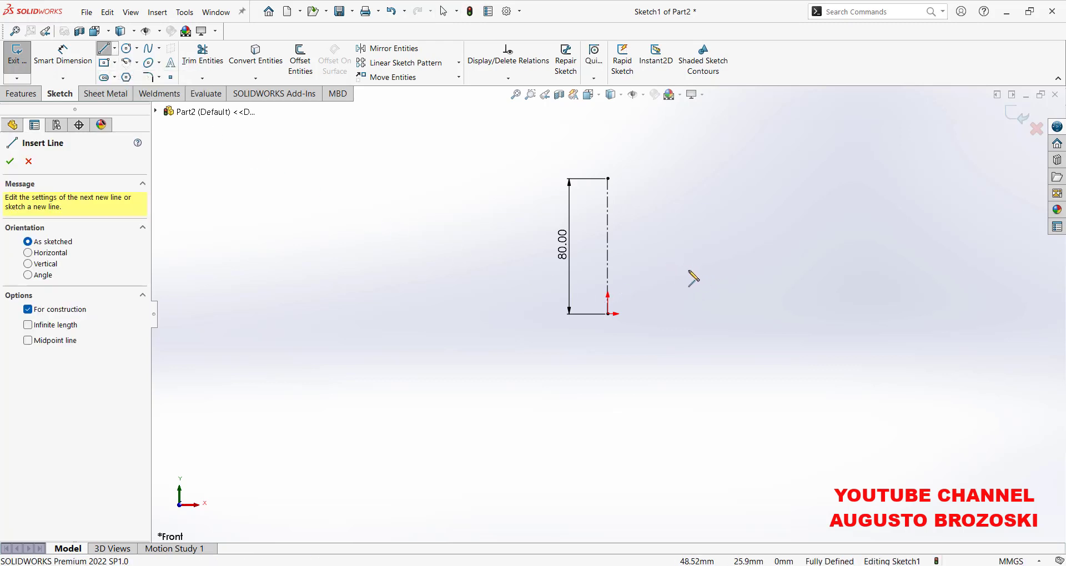
left_click(670, 270)
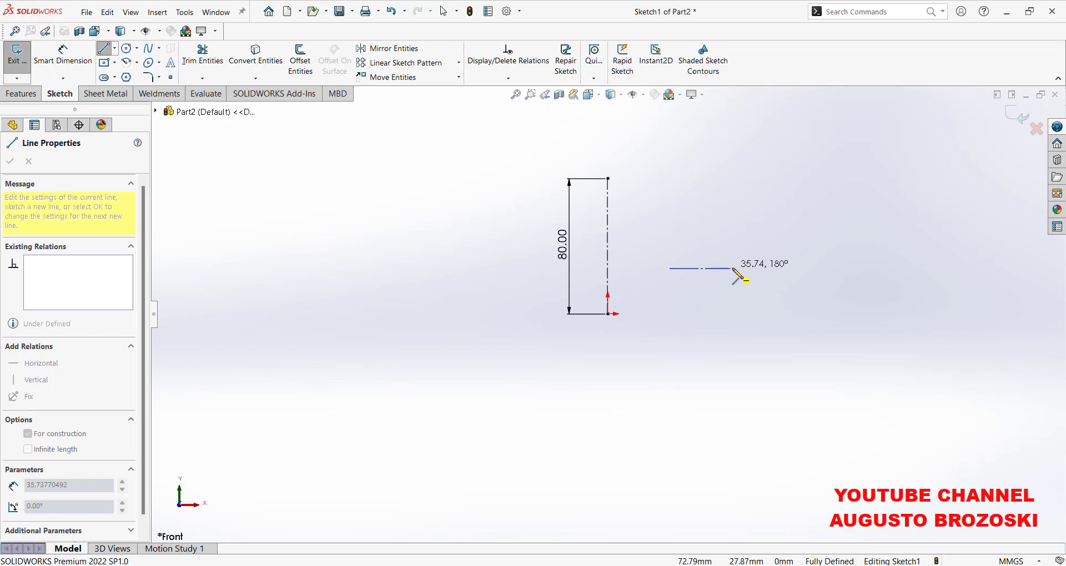
left_click(734, 269)
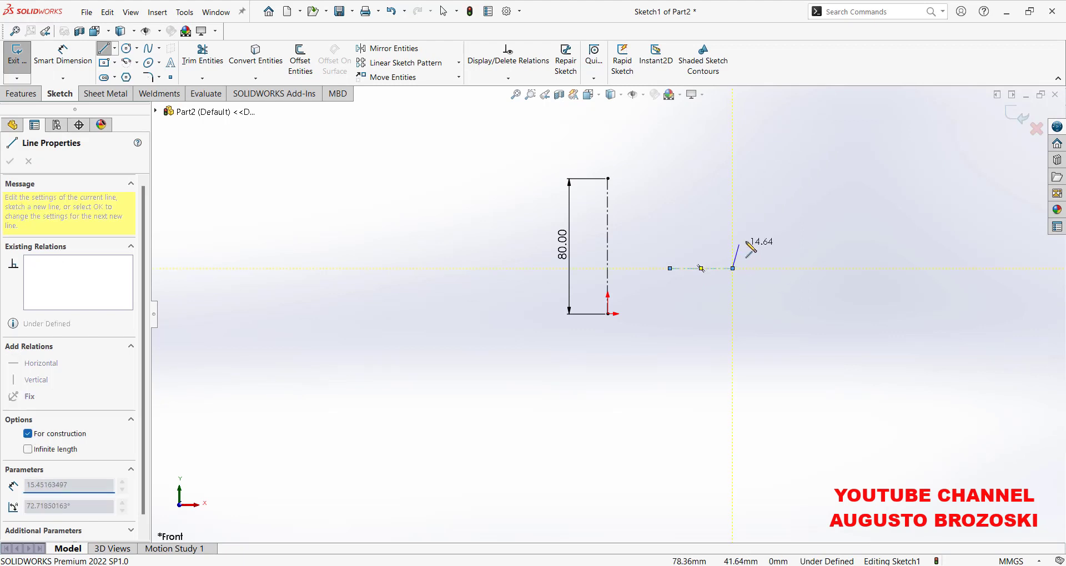
key("Escape")
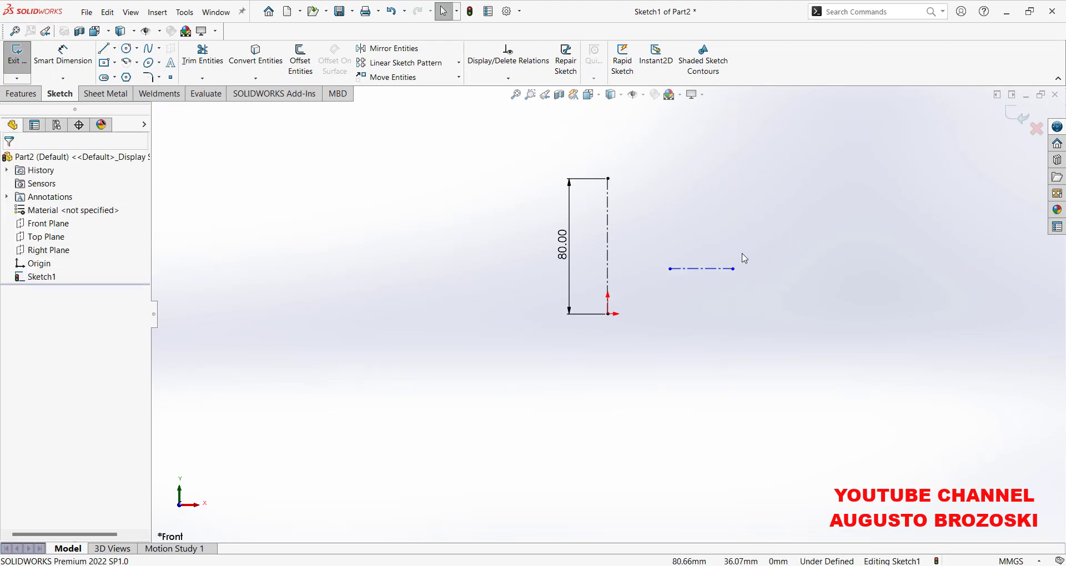
Dimension the separate horizontal centerline's length at 25 mm.
left_click(71, 59)
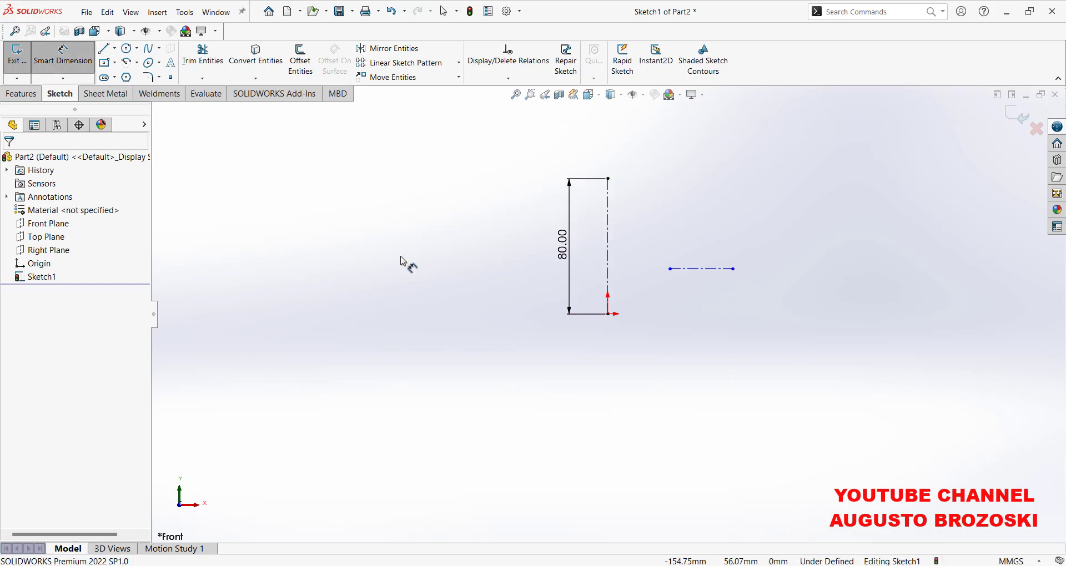
left_click(696, 270)
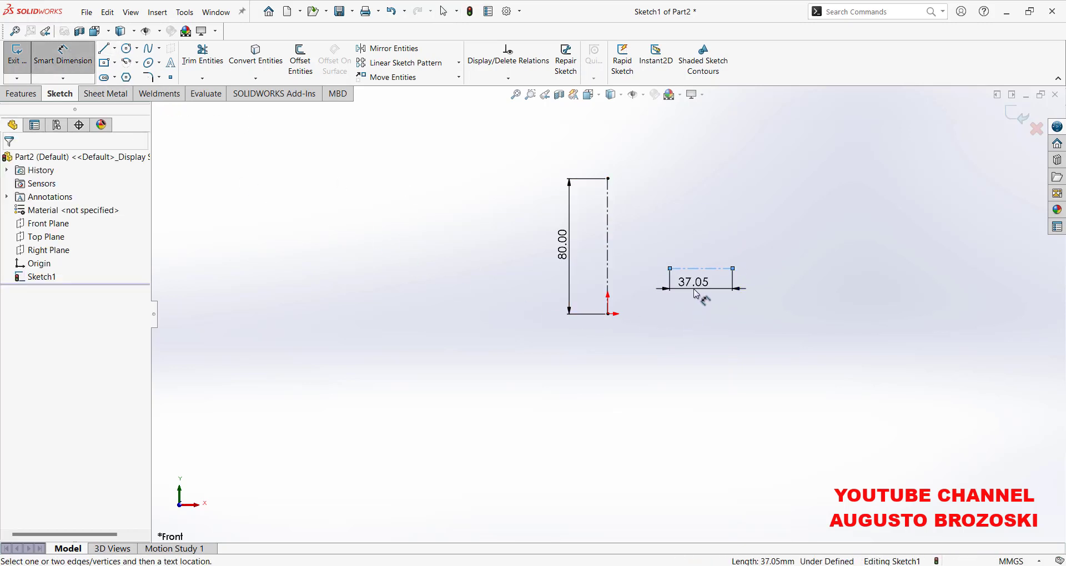
left_click(695, 302)
type("25")
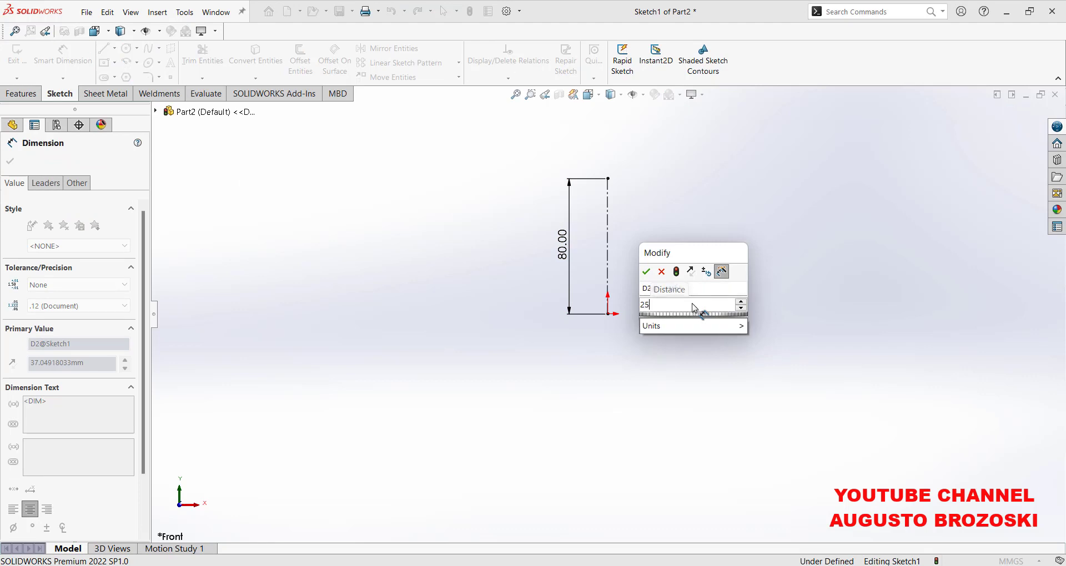
key("Return")
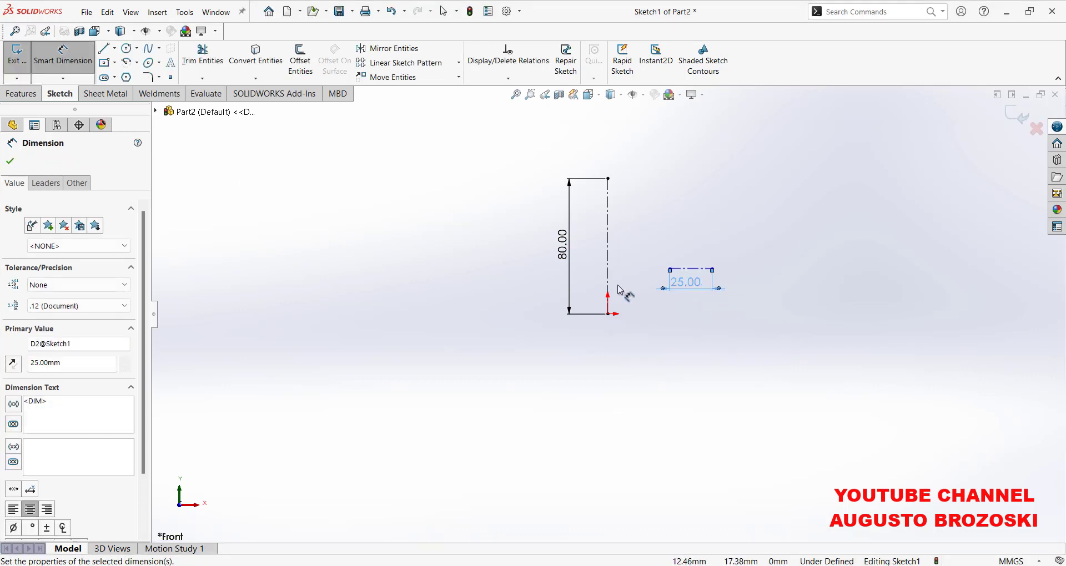
Sketch a vertical centerline about 45 mm long crossing the short horizontal centerline in line with its midpoint.
left_click(115, 48)
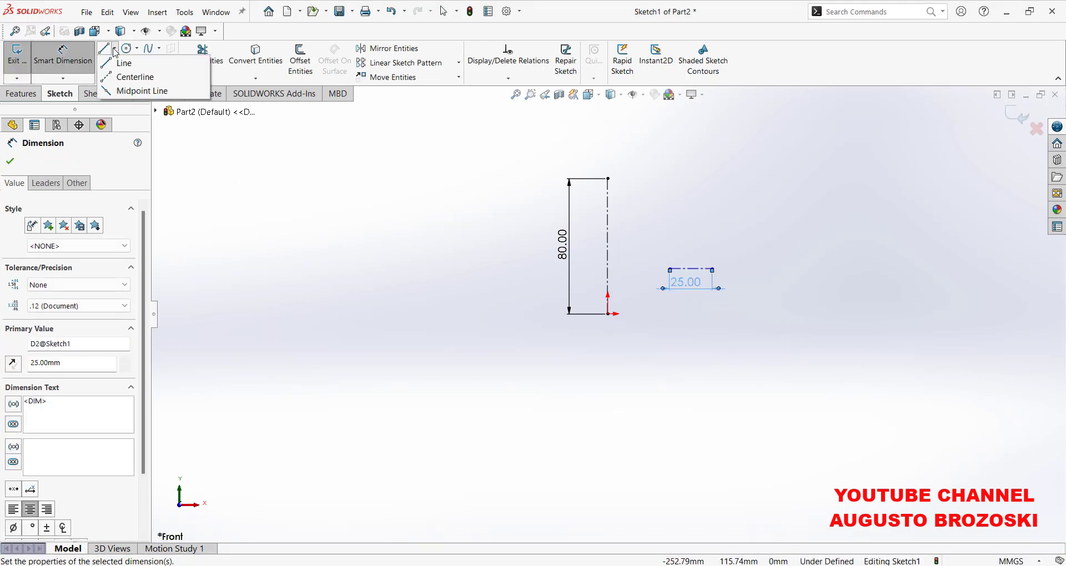
left_click(134, 77)
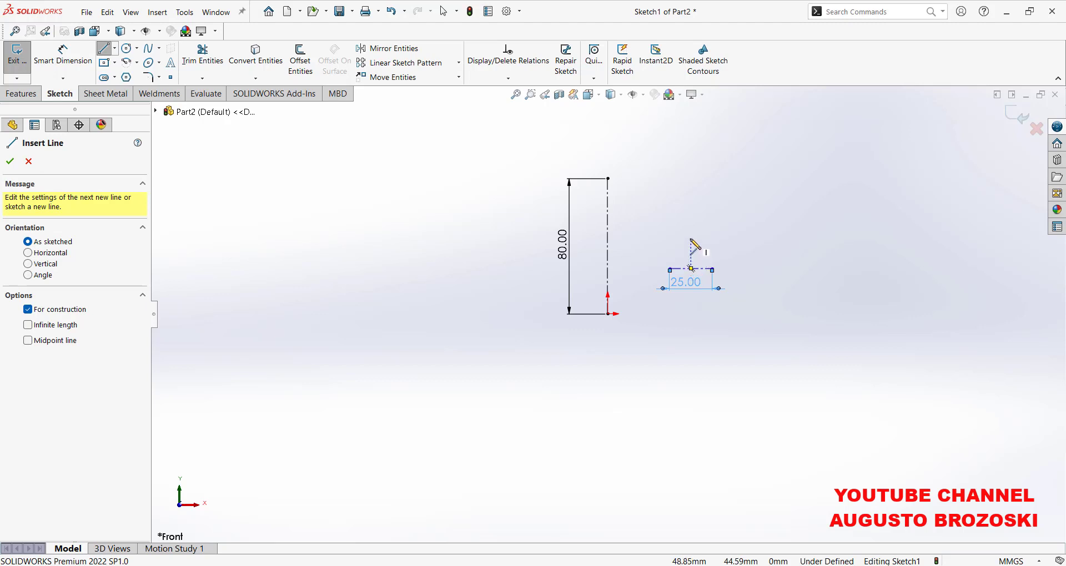
left_click(691, 239)
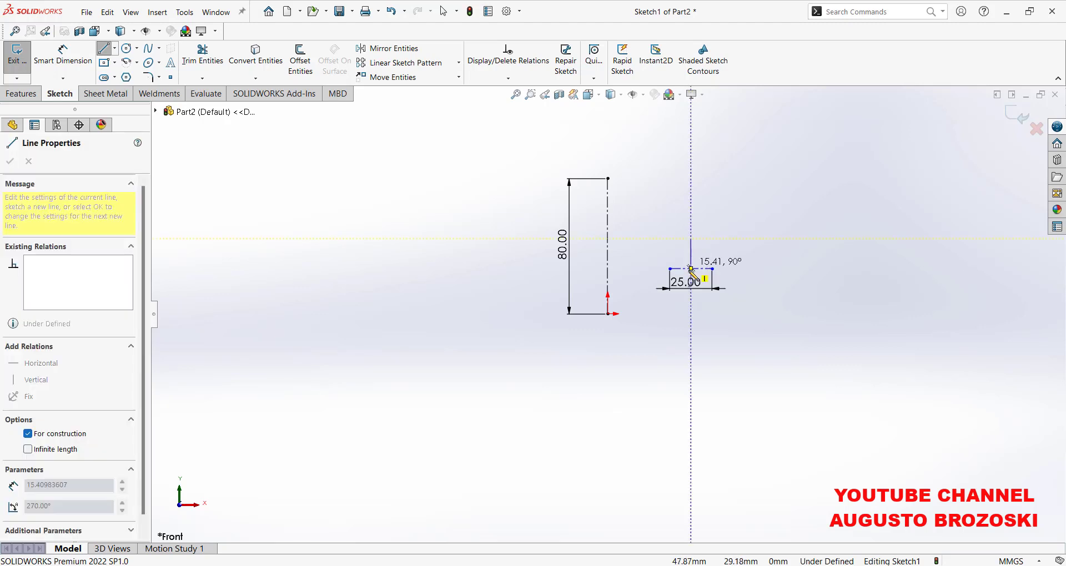
left_click(691, 314)
key("Escape")
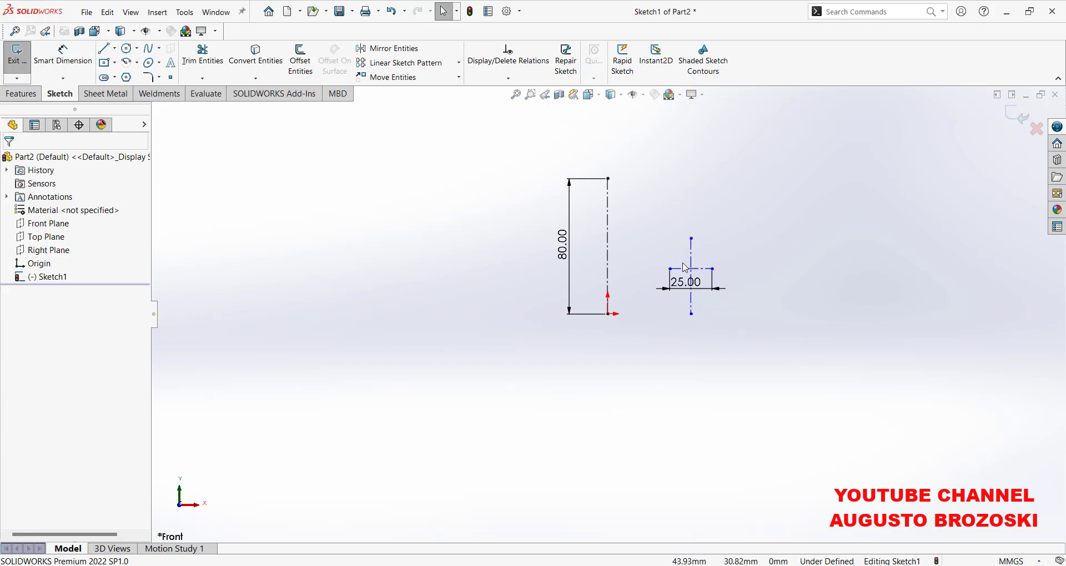
Dimension the length of the vertical centerline crossing the horizontal one at 25 mm.
scroll(695, 261, "down", 5)
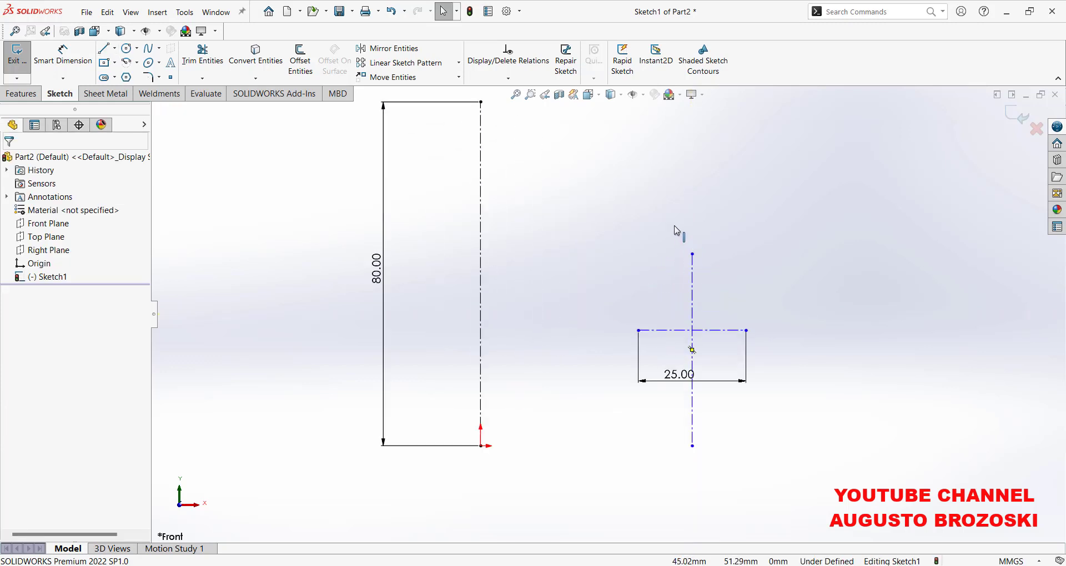
left_click(67, 62)
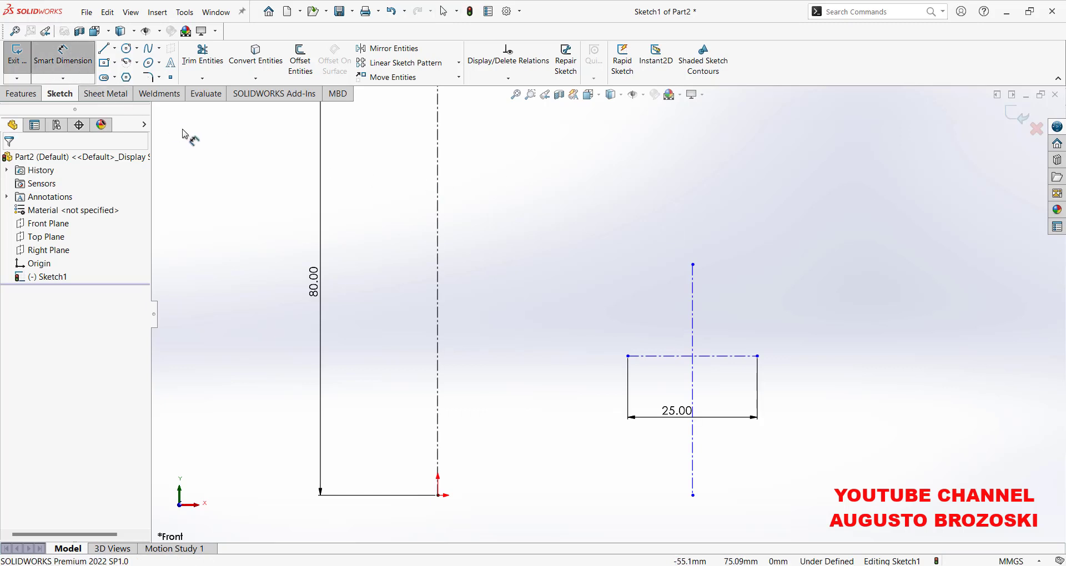
left_click(693, 321)
left_click(764, 353)
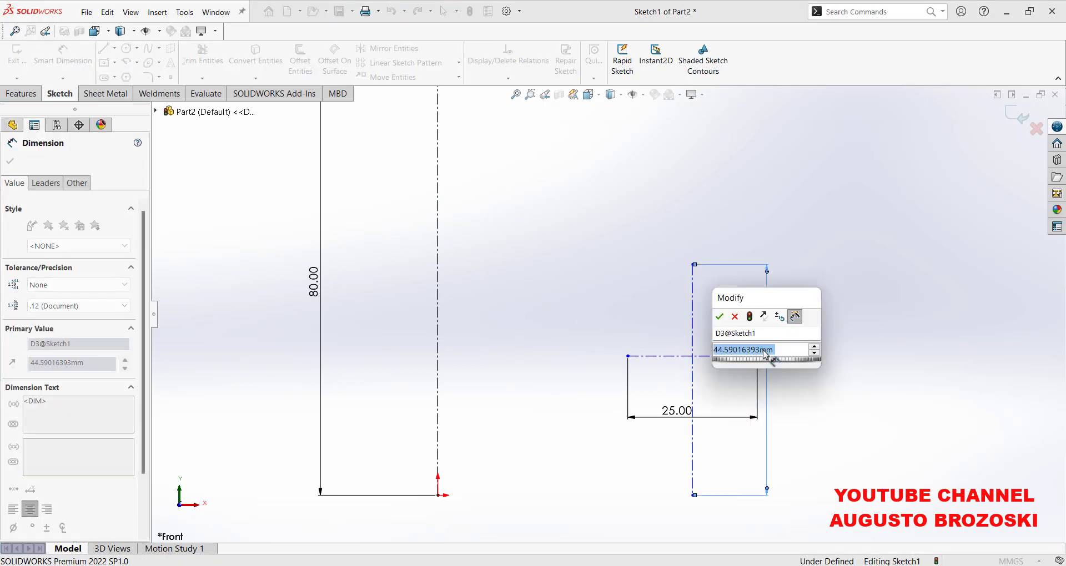
type("25")
key("Return")
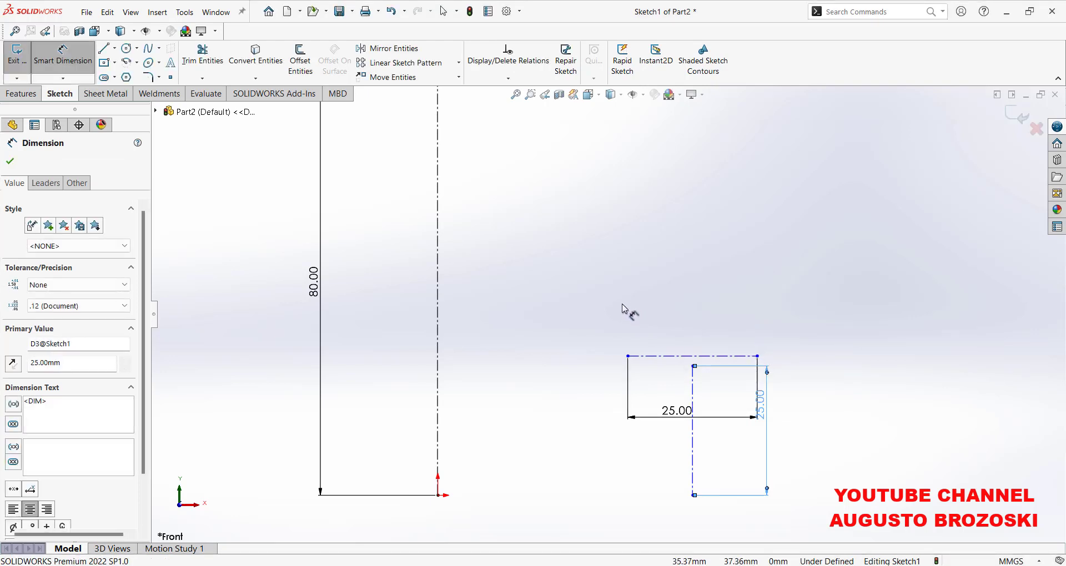
key("Escape")
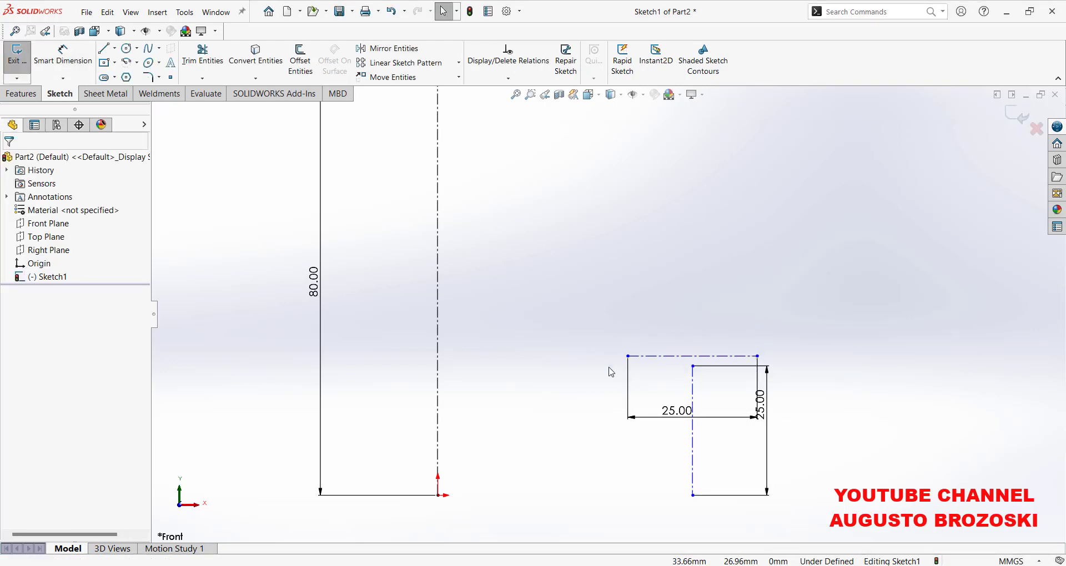
Make the midpoints of the two 25 mm centerlines coincident so they form a centered cross.
left_click(694, 433)
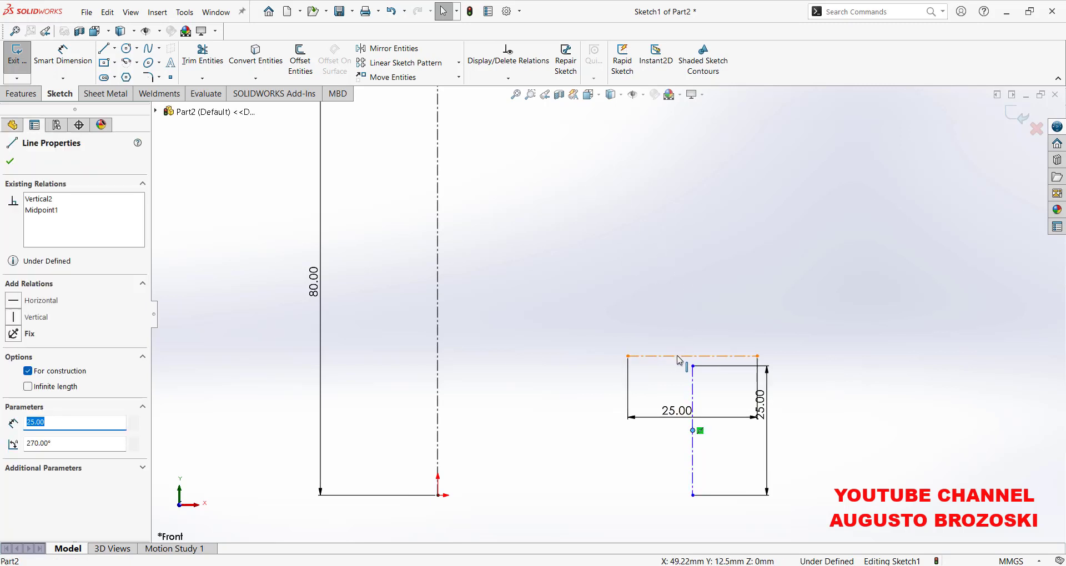
left_click(693, 356, "ctrl")
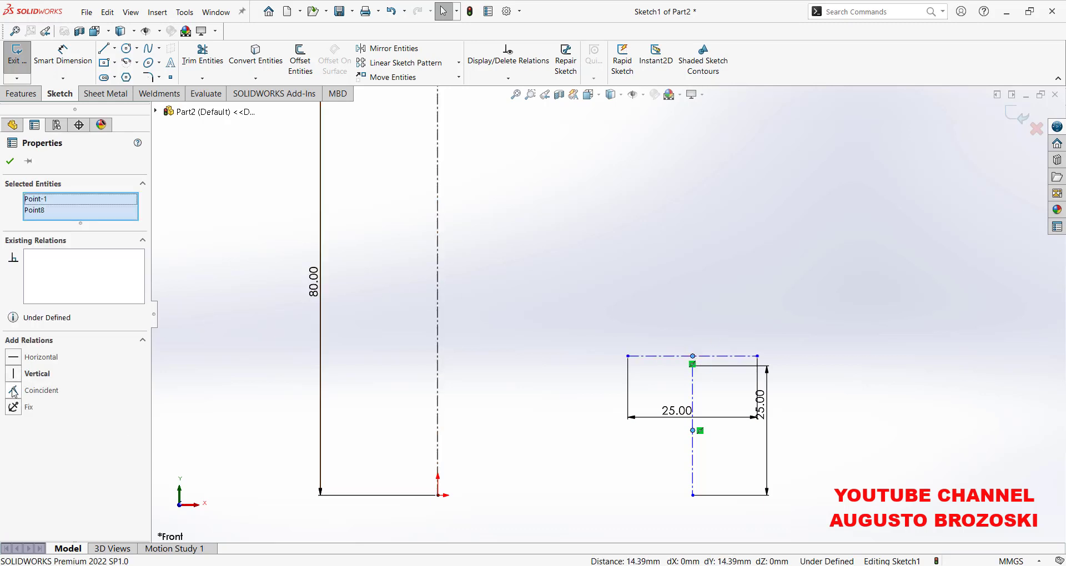
left_click(14, 391)
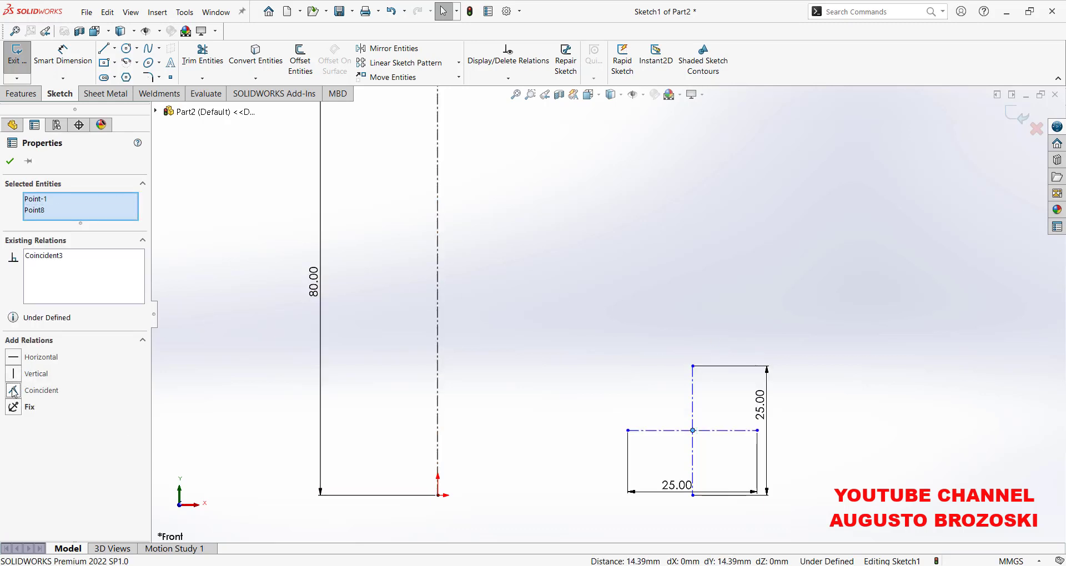
left_click(10, 162)
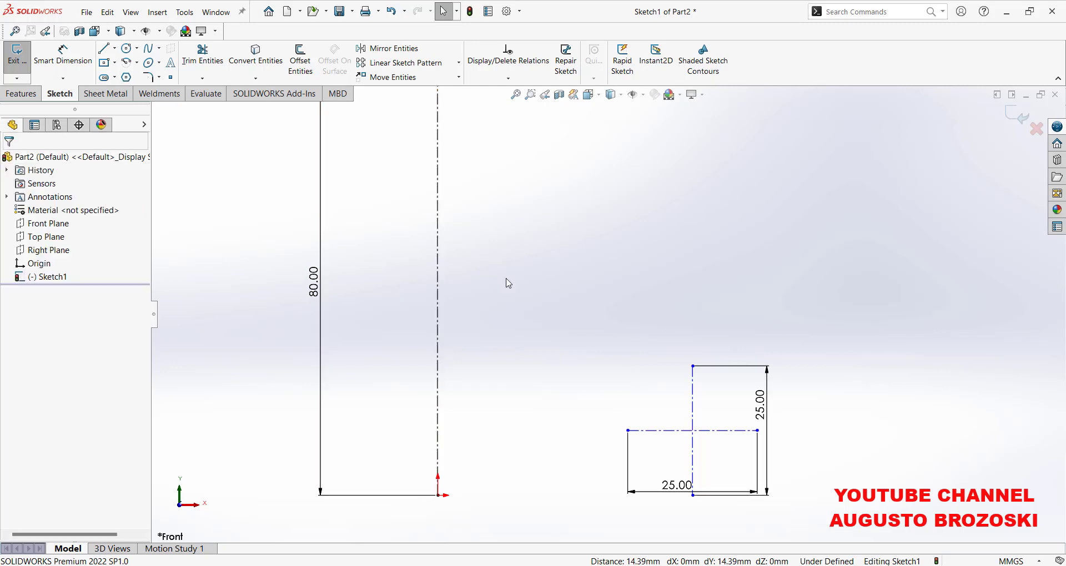
Dimension the horizontal distance from the origin to the cross's vertical centerline at 51.9 mm, checking the value against the HINGE 01 PDF drawing.
left_click(63, 55)
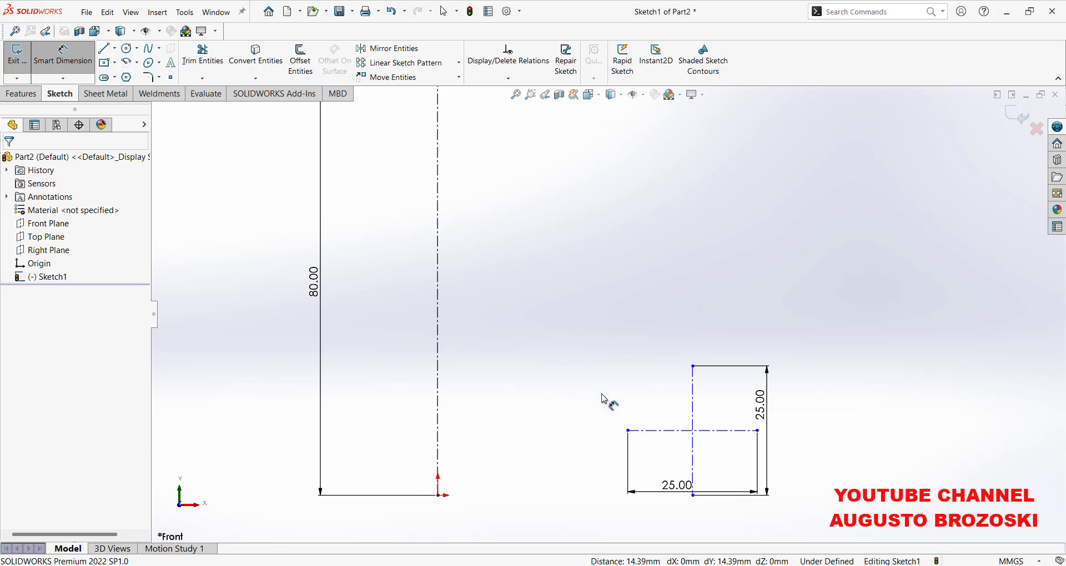
scroll(606, 398, "up", 2)
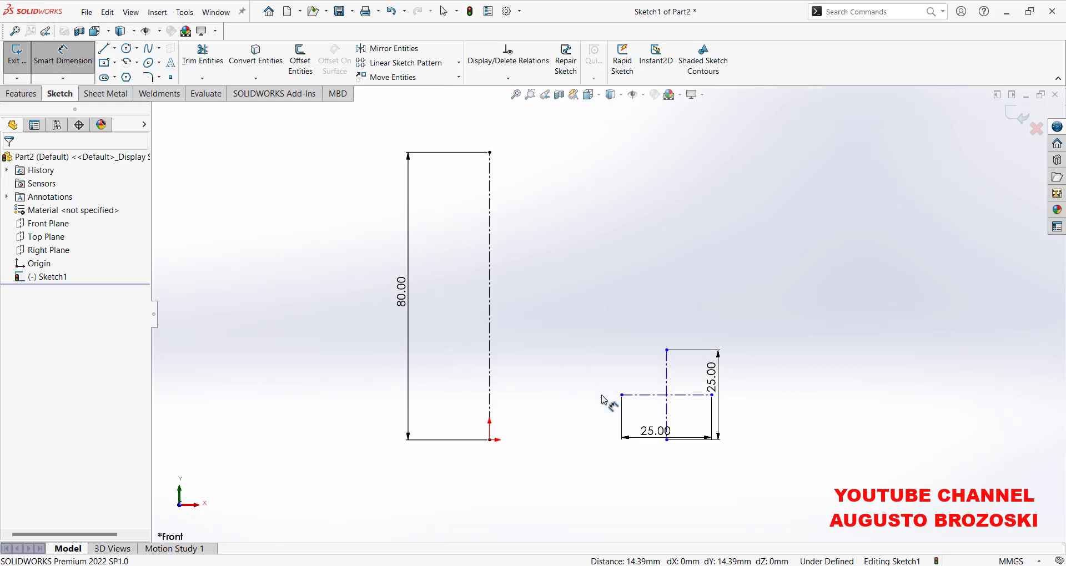
left_click(492, 443)
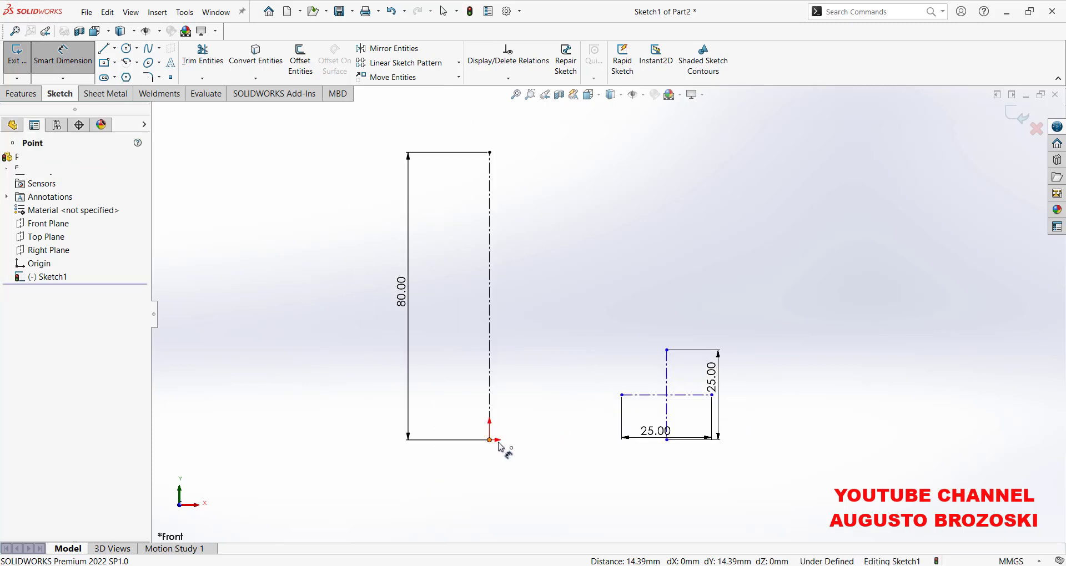
left_click(667, 438)
left_click(590, 496)
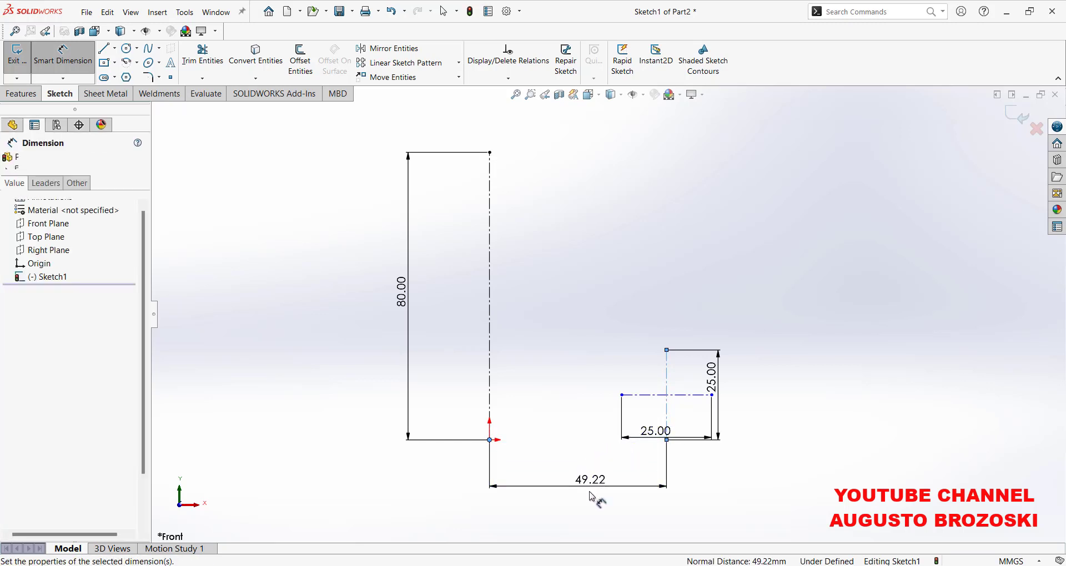
type("51,")
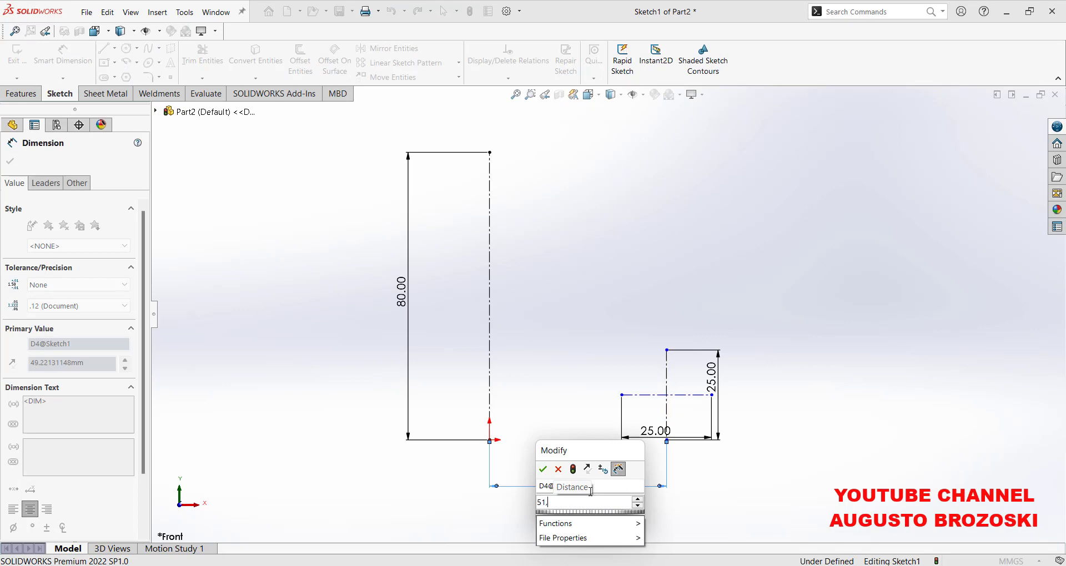
type("9")
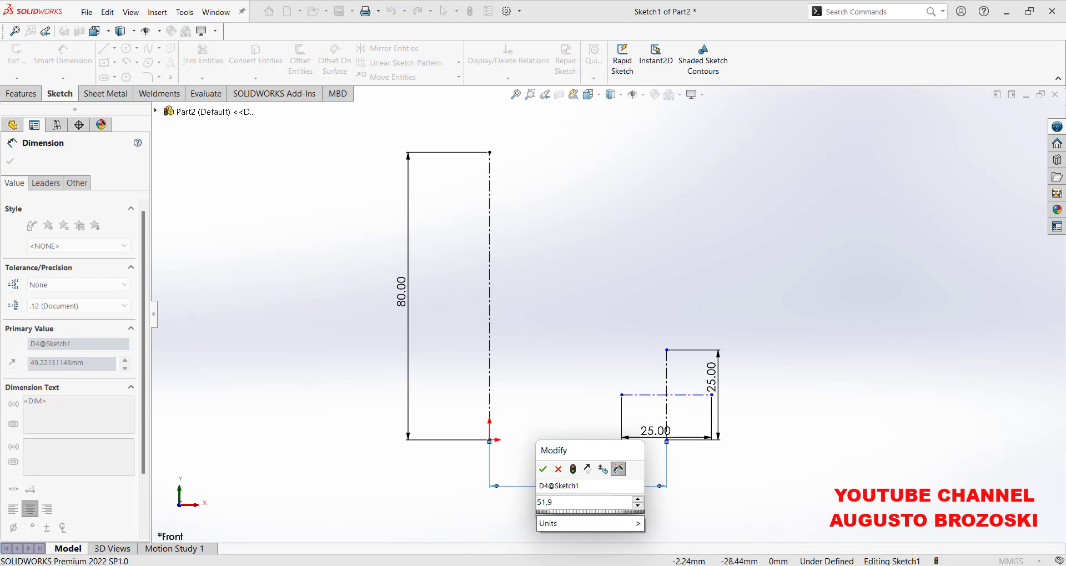
key("alt+Tab")
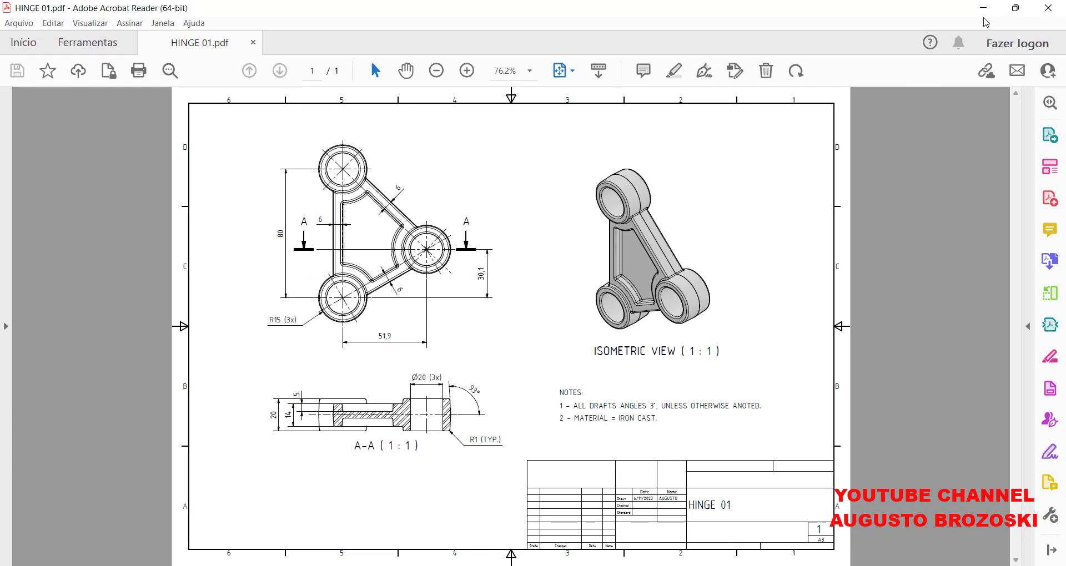
left_click(985, 12)
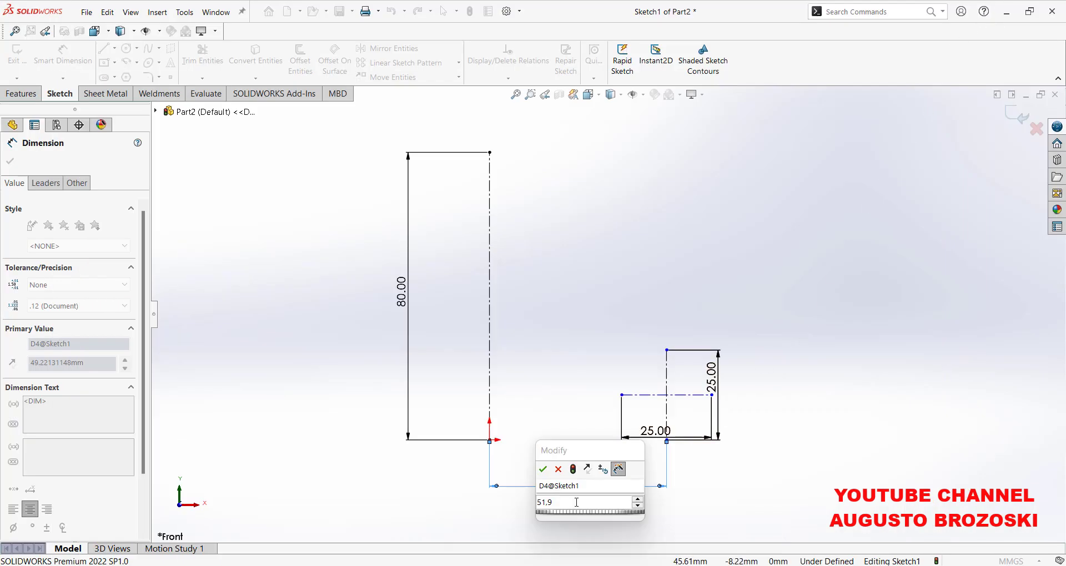
left_click(543, 470)
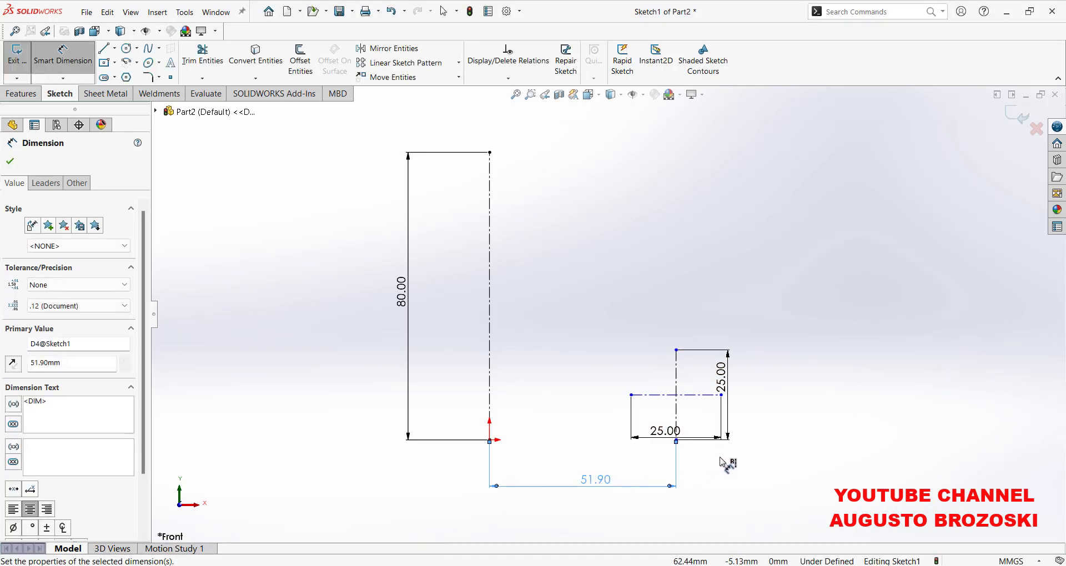
Dimension the vertical distance from the origin to the endpoint of the cross's horizontal centerline at 30.1 mm.
left_click(723, 400)
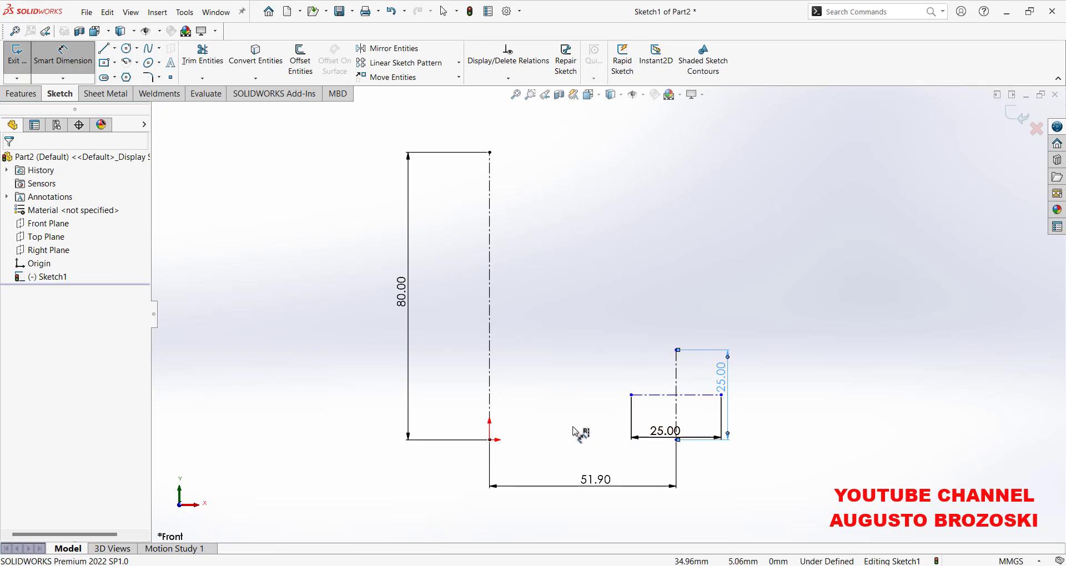
left_click(490, 440)
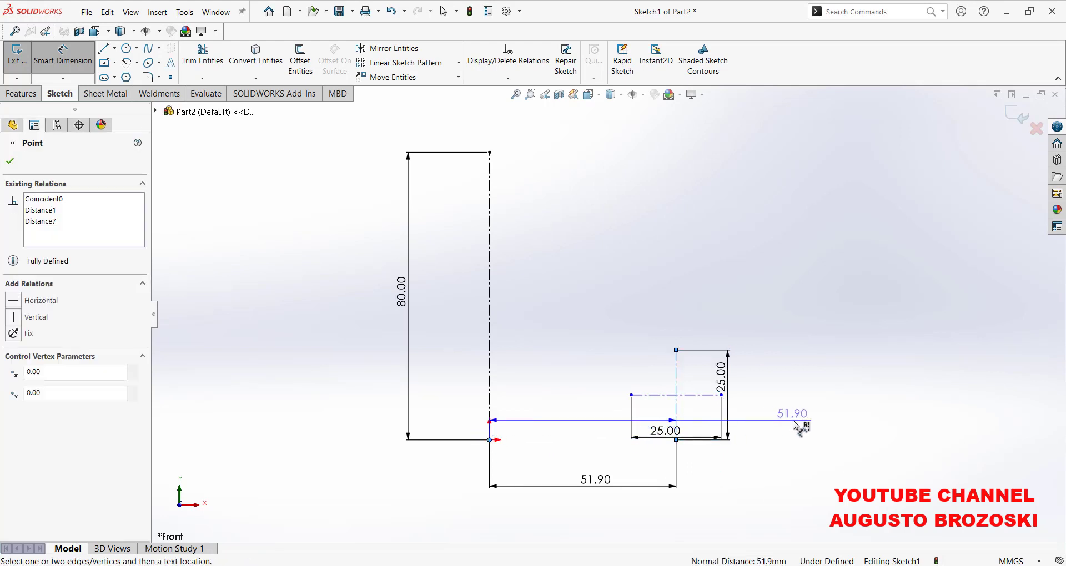
left_click(722, 396)
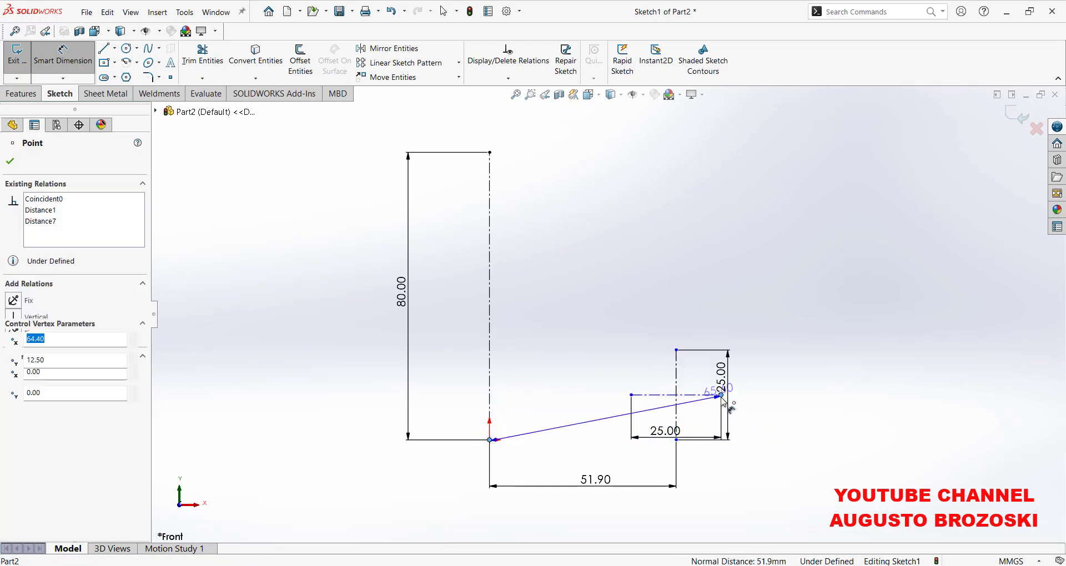
left_click(786, 428)
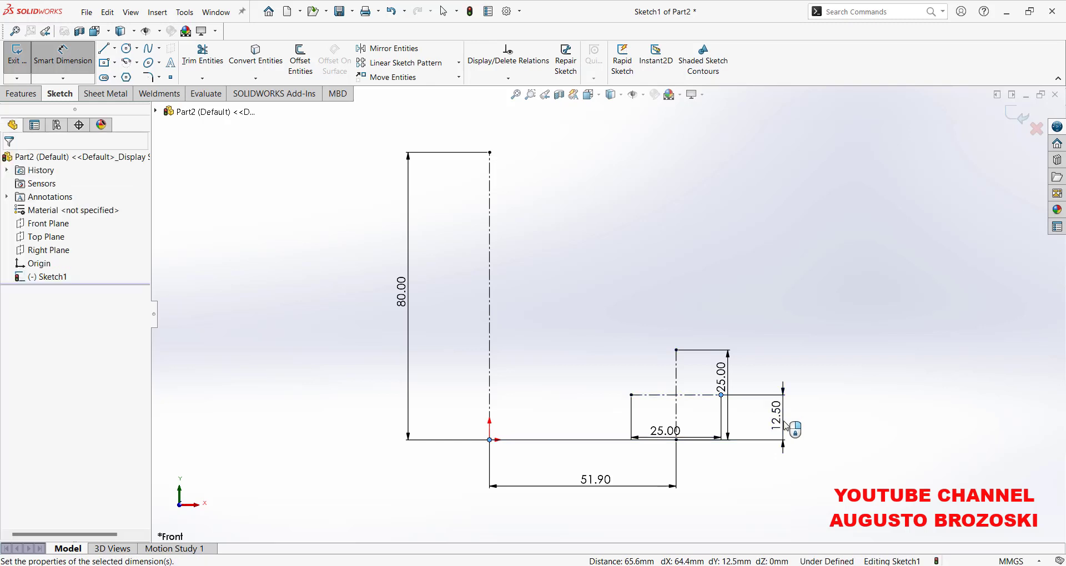
type("30.1")
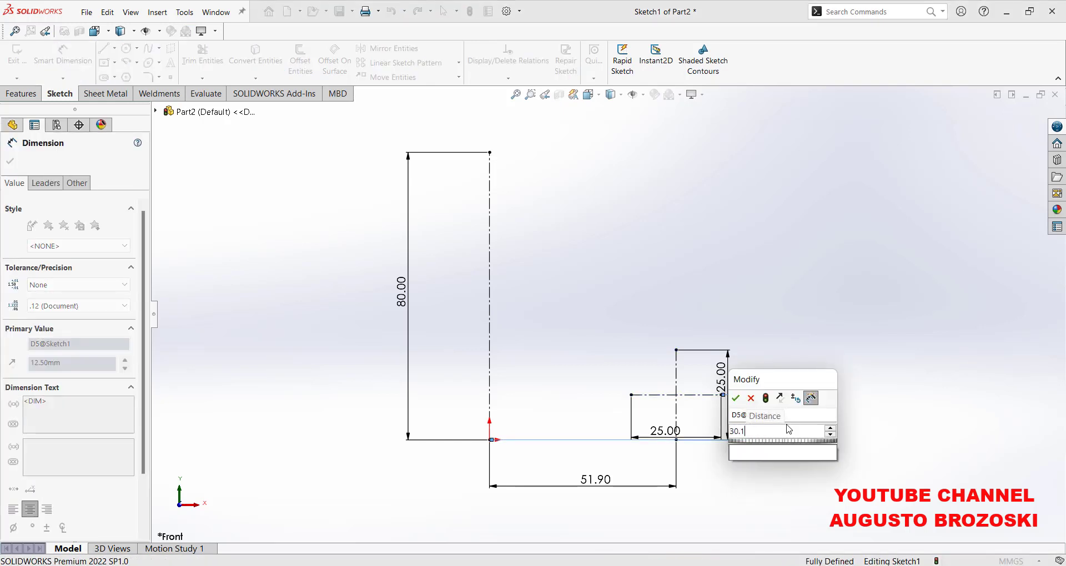
key("Return")
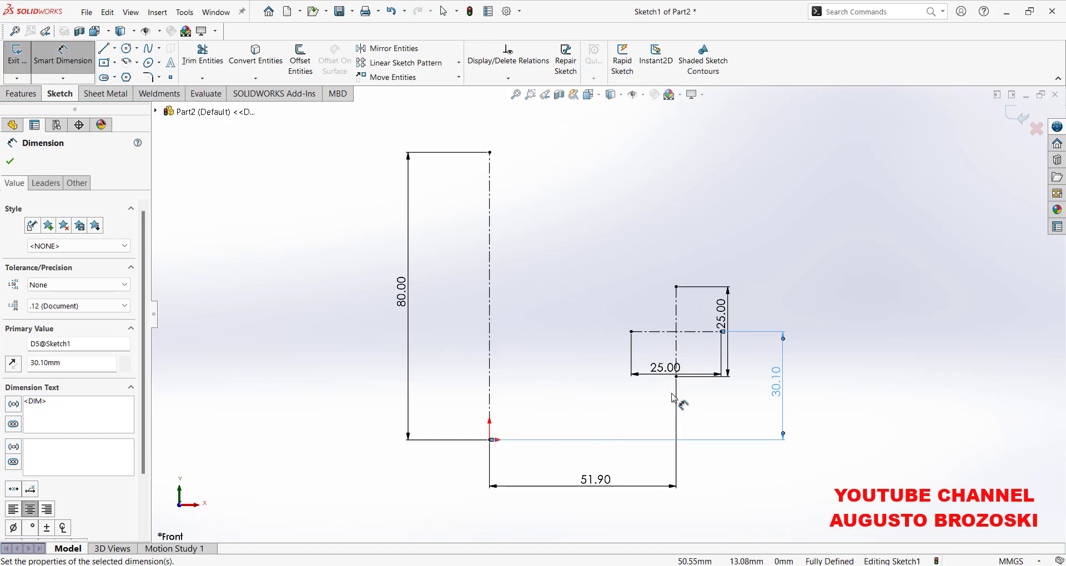
Sketch a circle of about 16.6 mm radius centered on the origin.
left_click(127, 49)
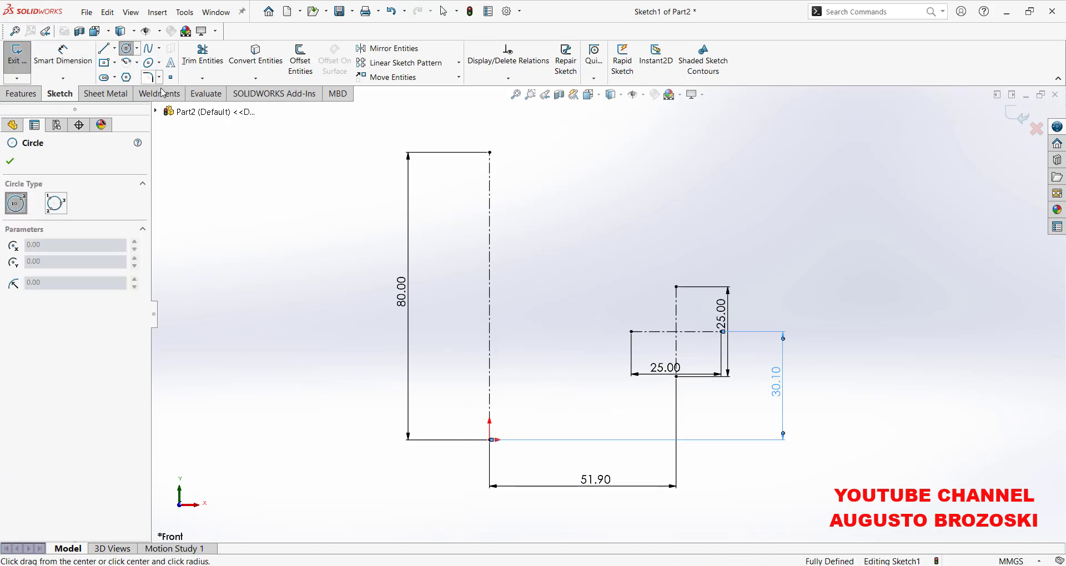
left_click(490, 440)
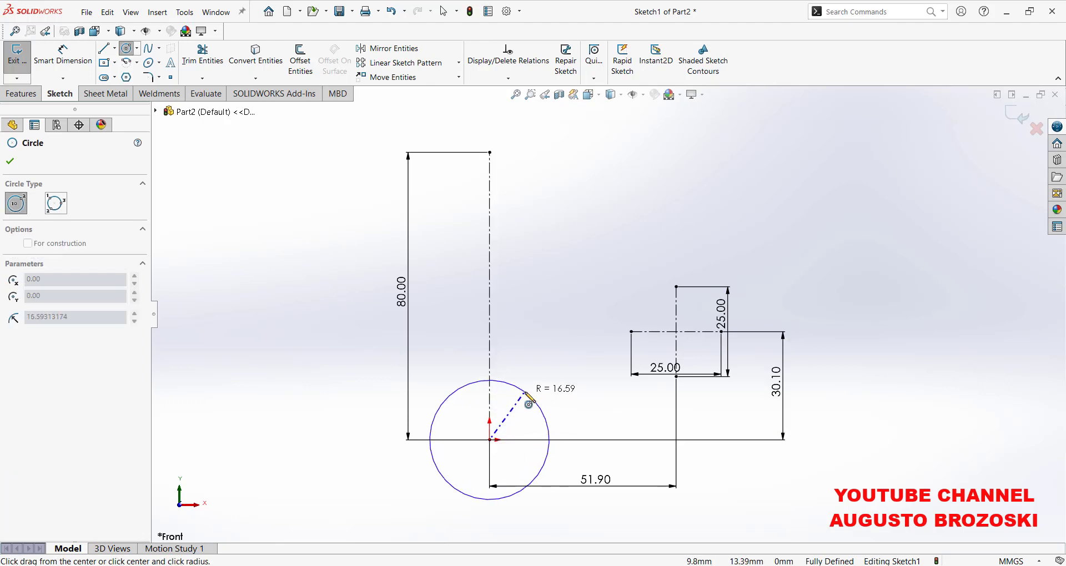
left_click(525, 393)
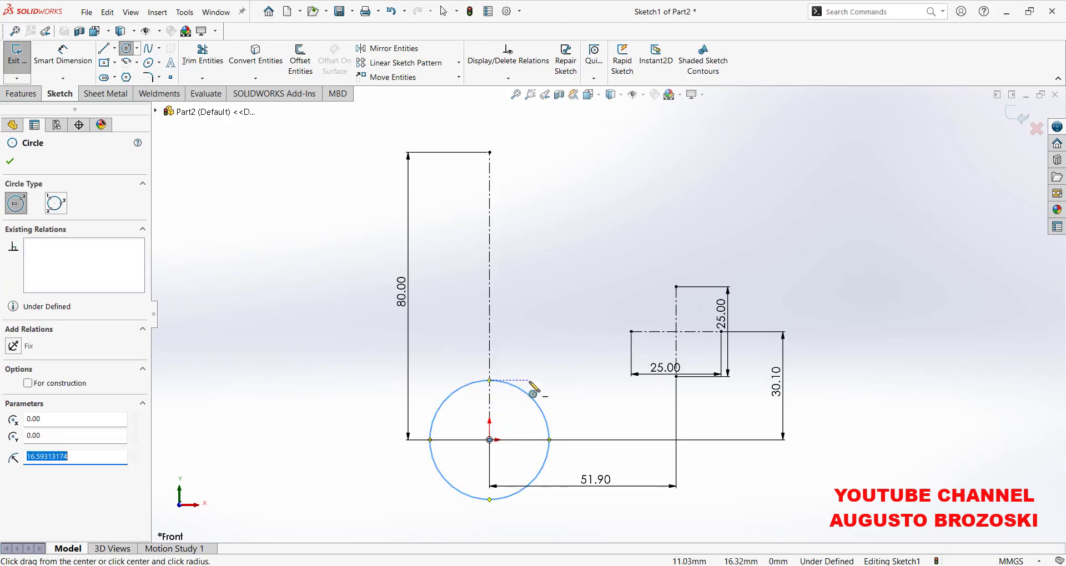
Sketch circles of about 15.2 mm radius at the 80 mm centerline's upper end and about 17.3 mm radius at the cross's center.
left_click(489, 153)
left_click(533, 187)
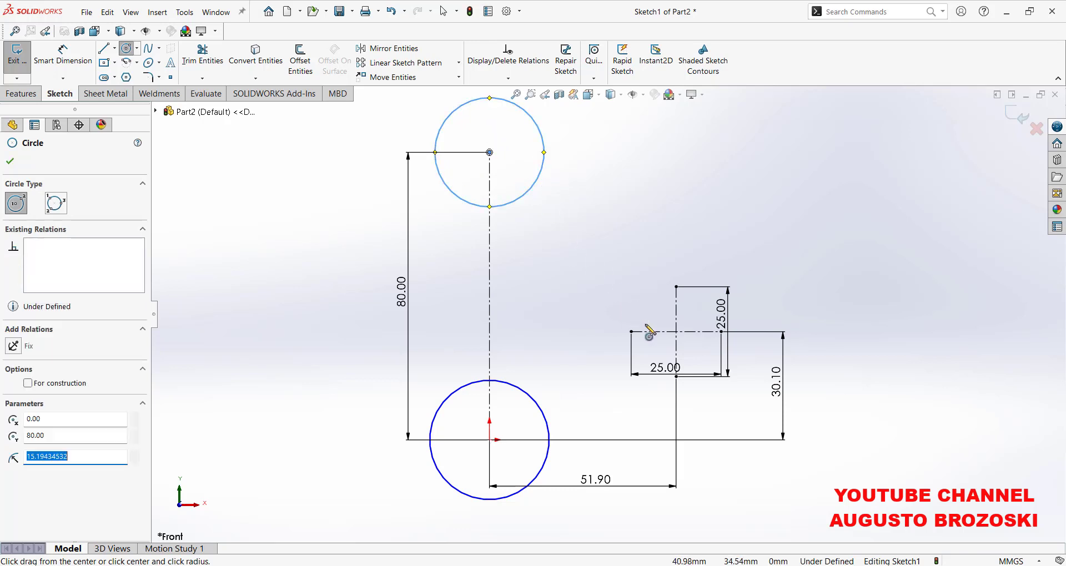
left_click(676, 333)
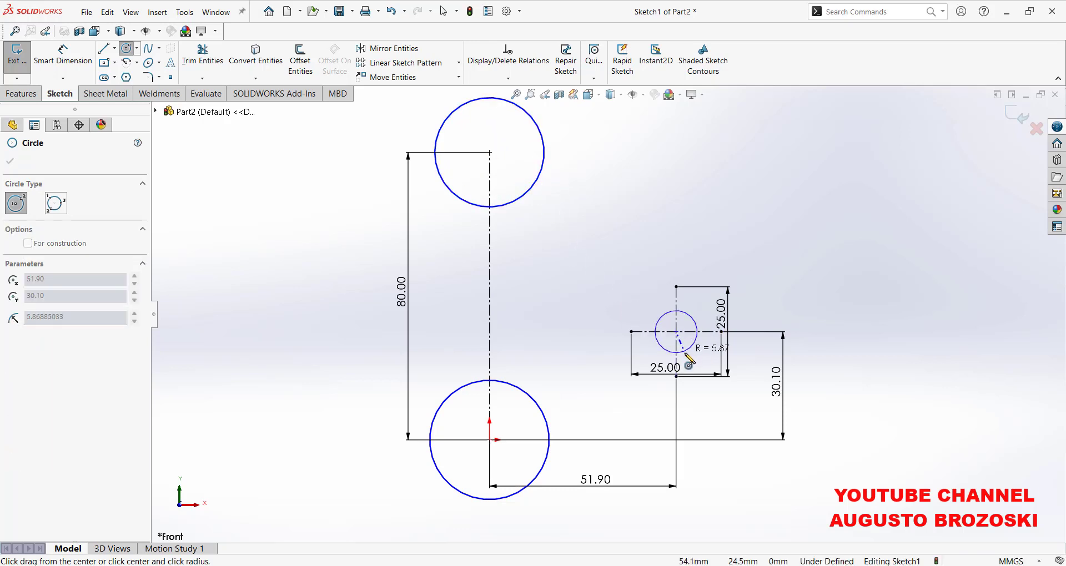
left_click(698, 390)
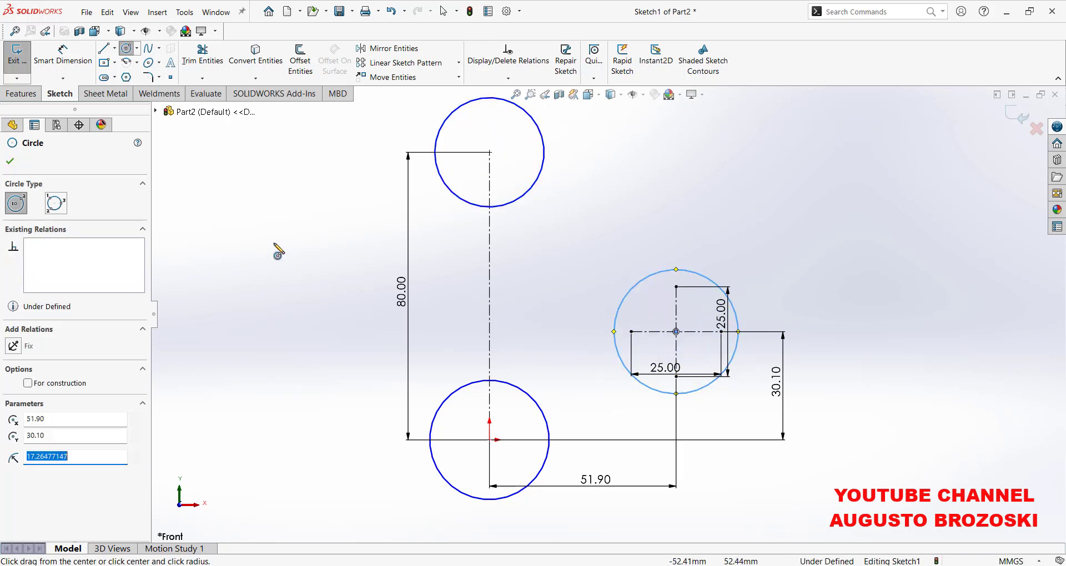
Dimension the diameter of the circle at the origin at 30 mm.
left_click(84, 58)
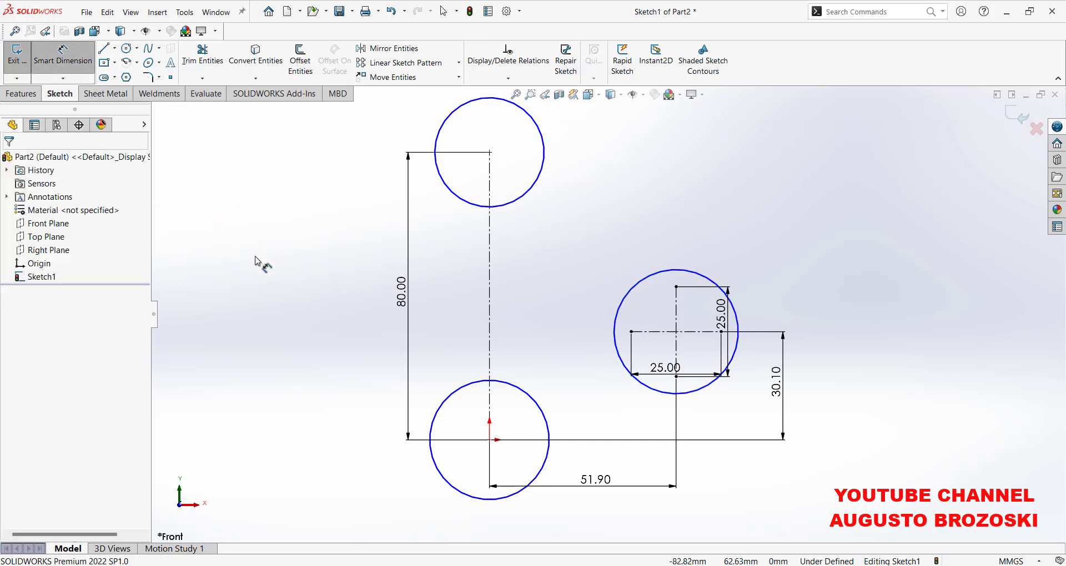
left_click(443, 404)
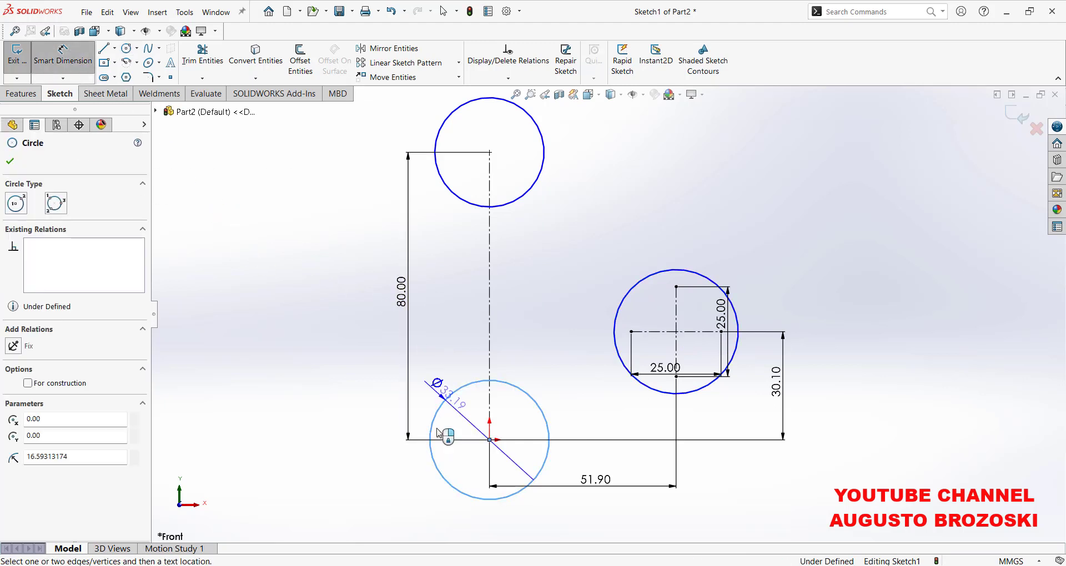
left_click(421, 465)
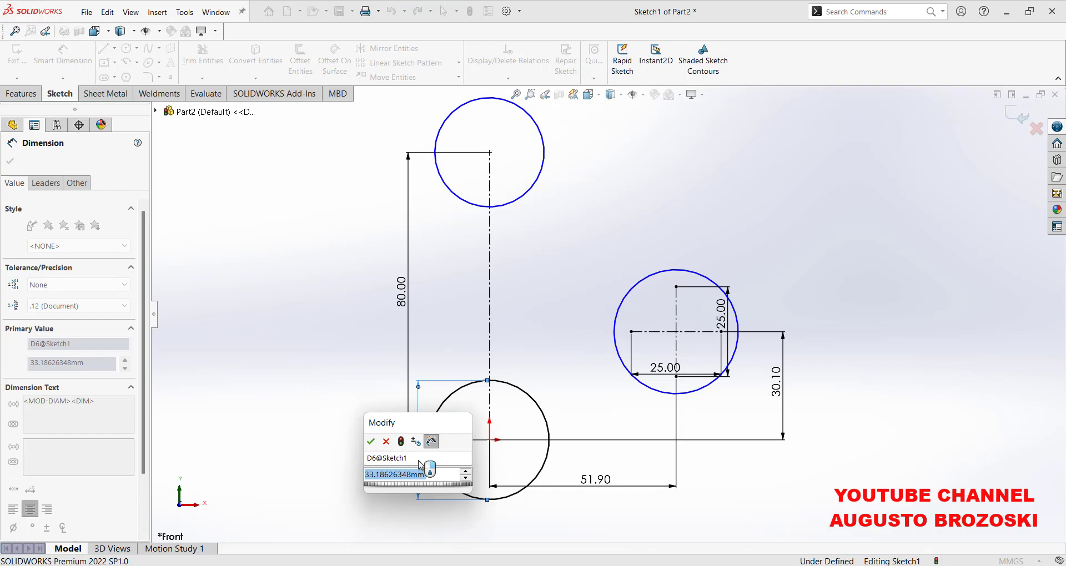
type("30")
key("Return")
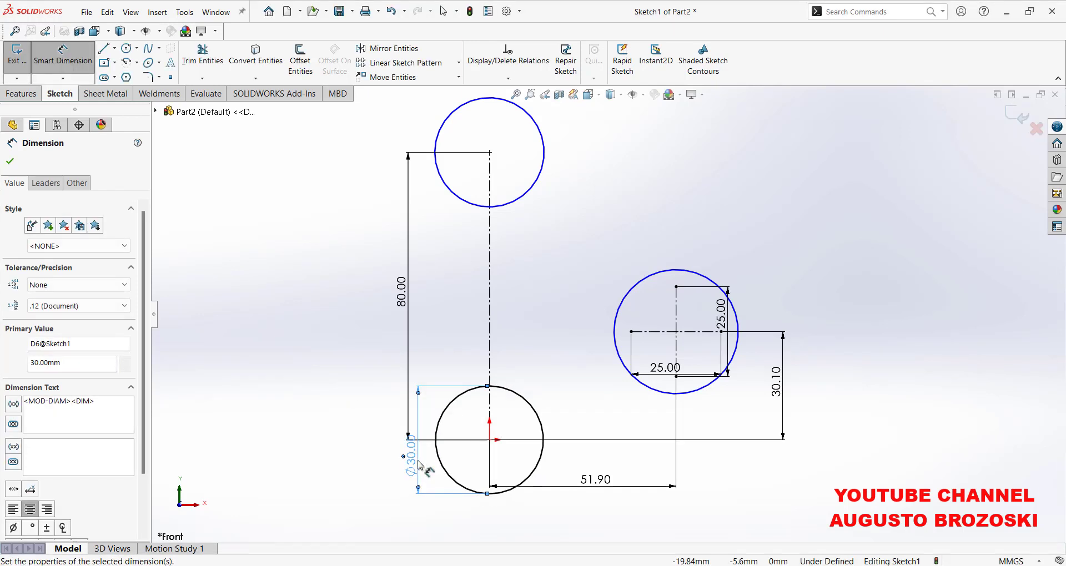
left_click(253, 244)
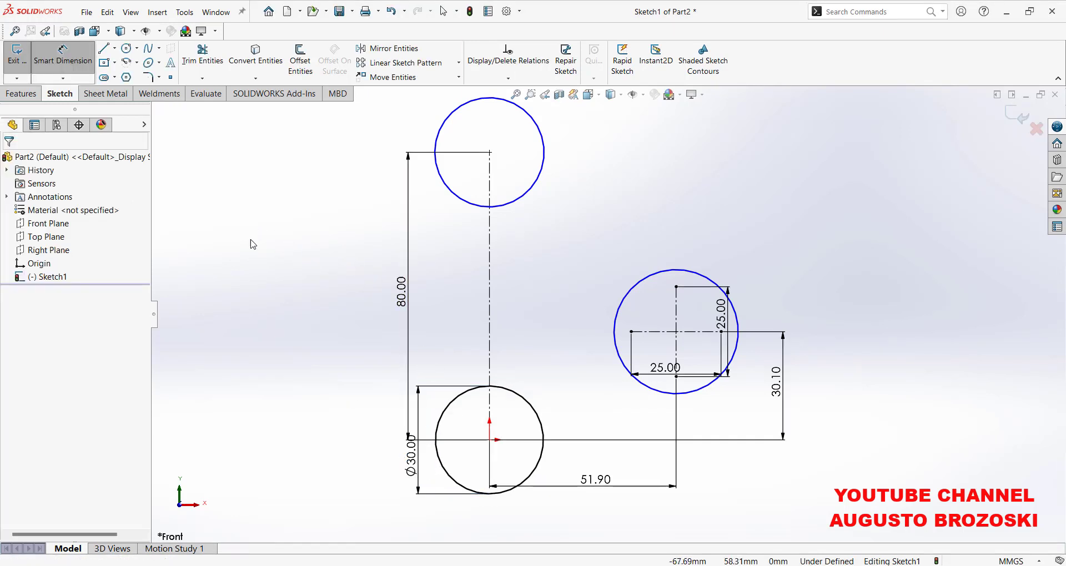
key("Escape")
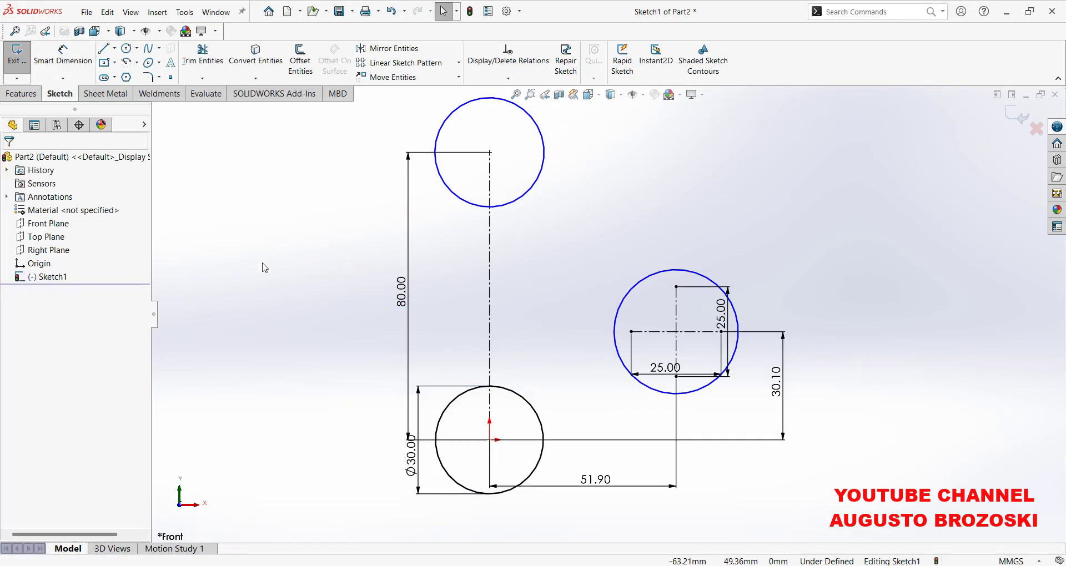
Add an Equal relation between the two undimensioned boss circles and the 30 mm circle at the origin.
left_click(446, 136)
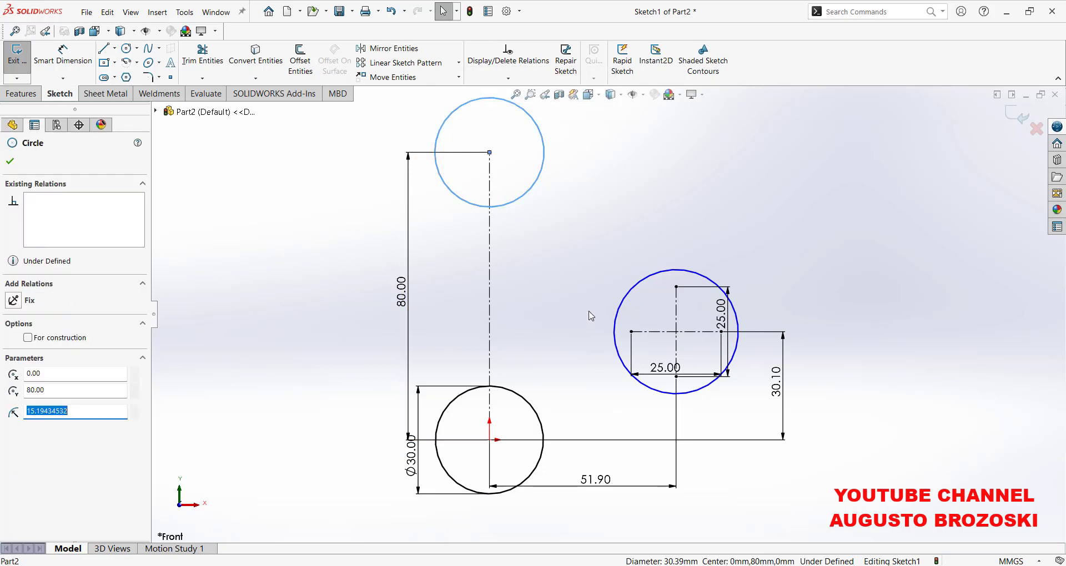
left_click(628, 301, "ctrl")
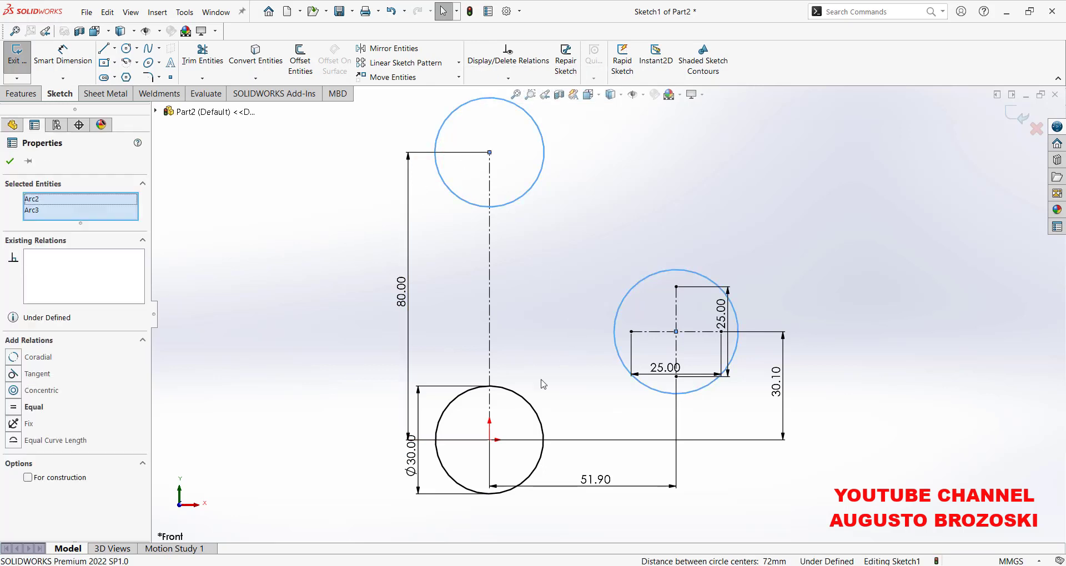
left_click(528, 402, "ctrl")
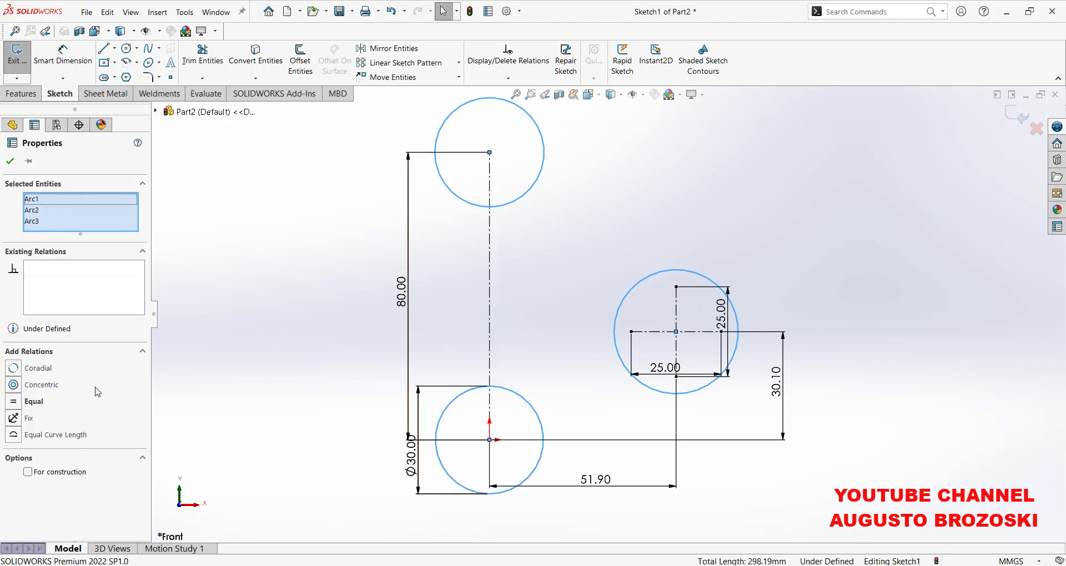
left_click(13, 403)
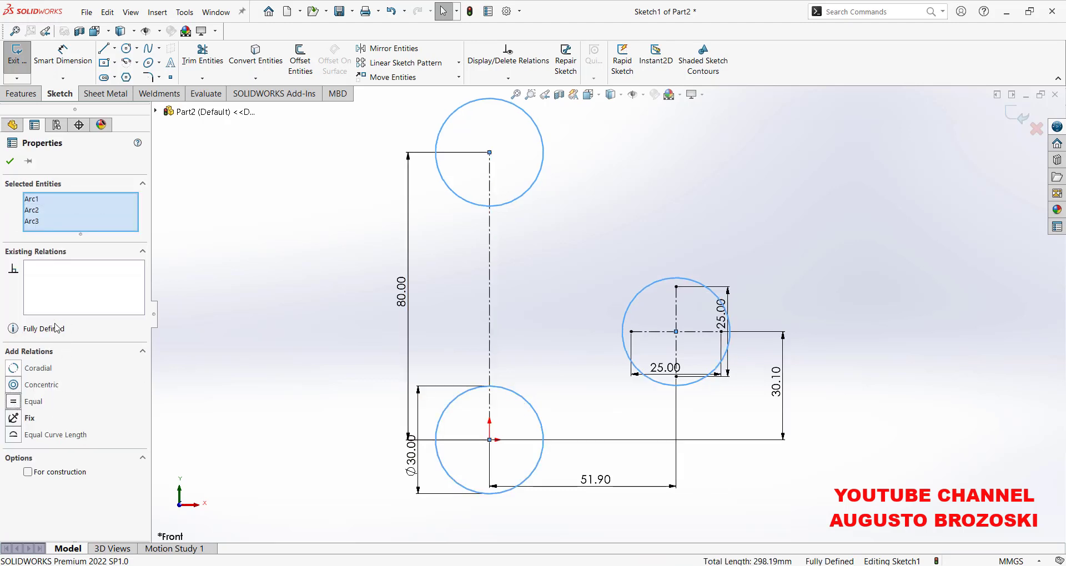
left_click(10, 162)
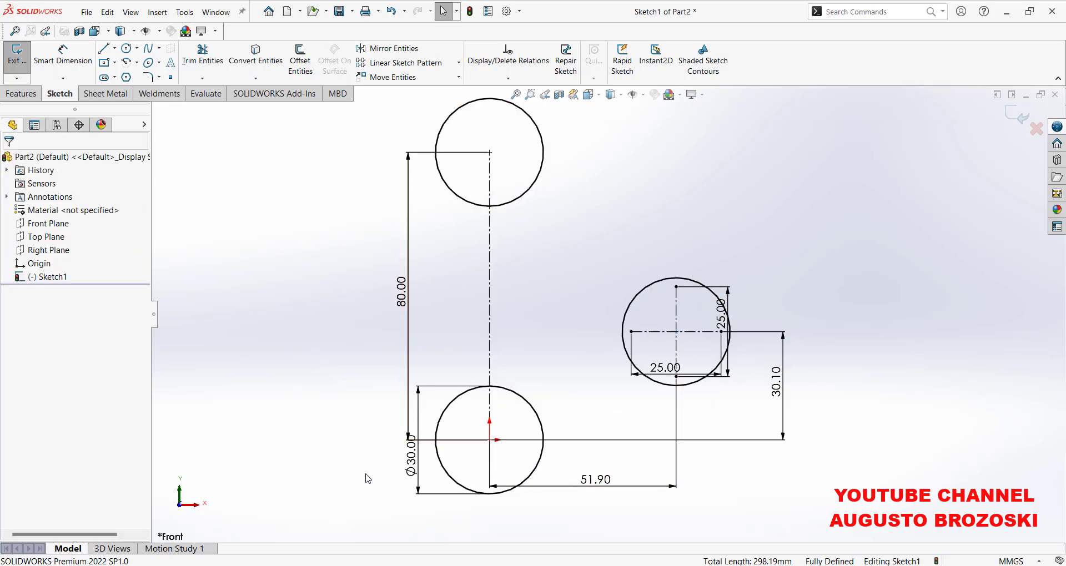
Check the HINGE 01 PDF drawing, and sketch concentric inner circles of about 8 mm radius inside all three boss circles.
key("alt+Tab")
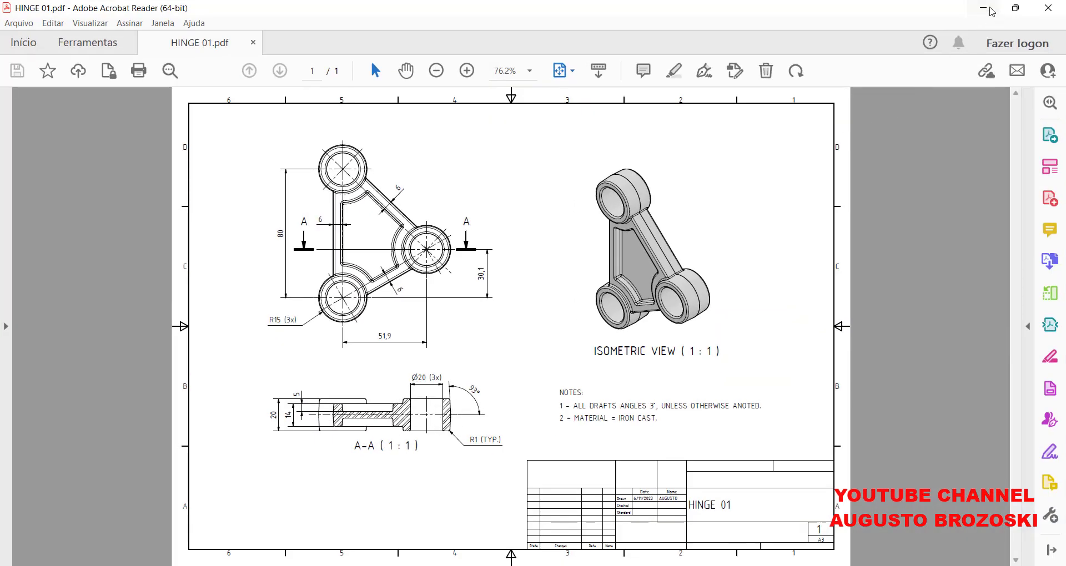
left_click(984, 10)
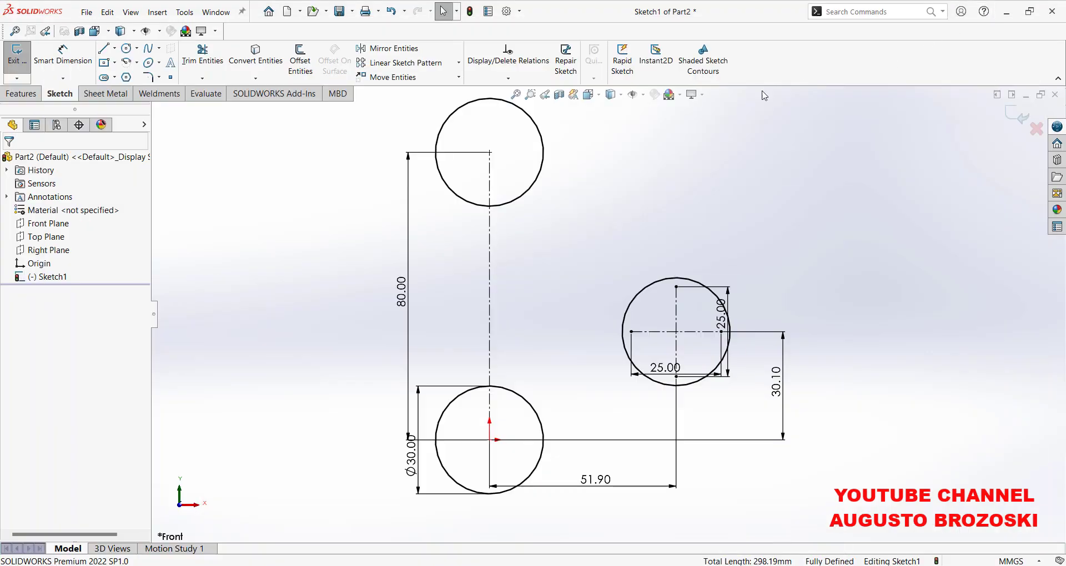
left_click(126, 48)
left_click(490, 440)
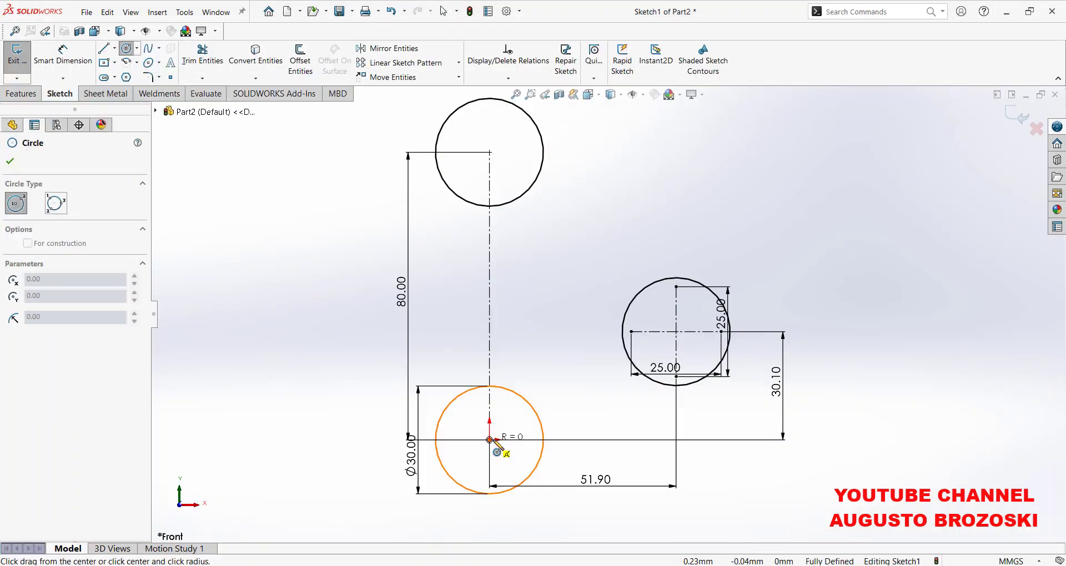
left_click(513, 423)
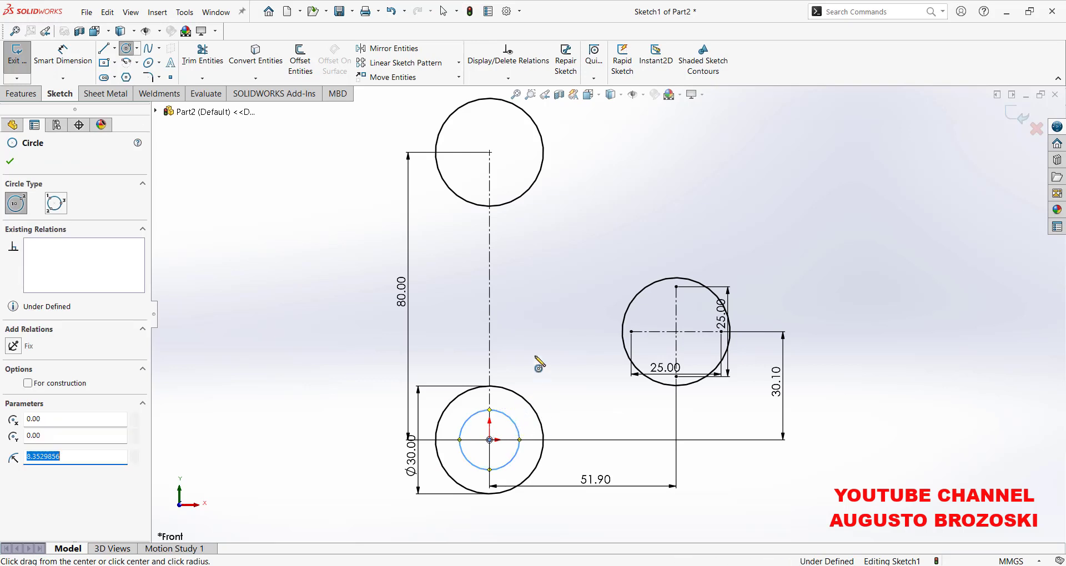
left_click(490, 153)
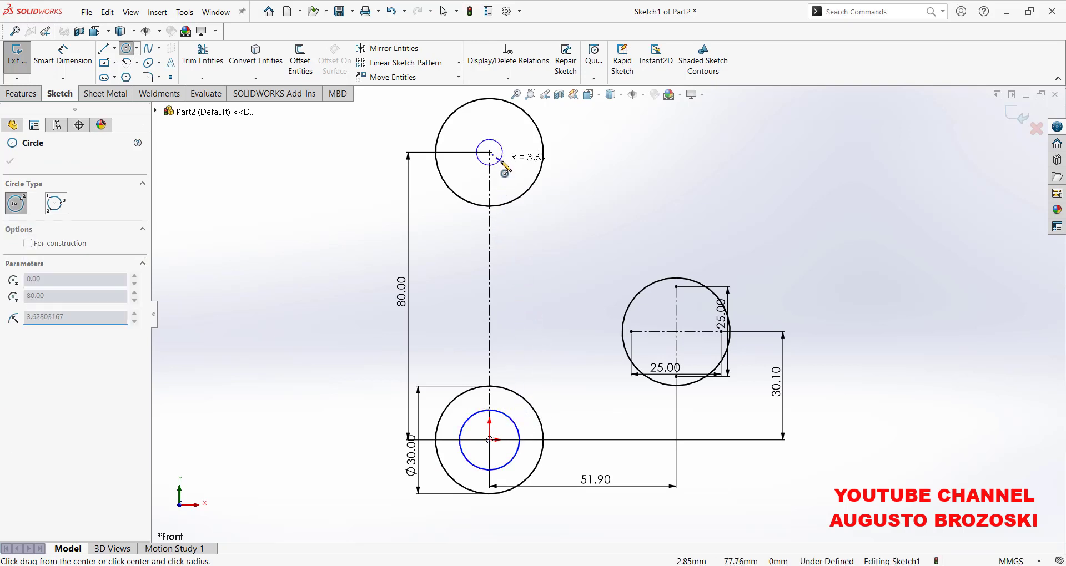
left_click(507, 173)
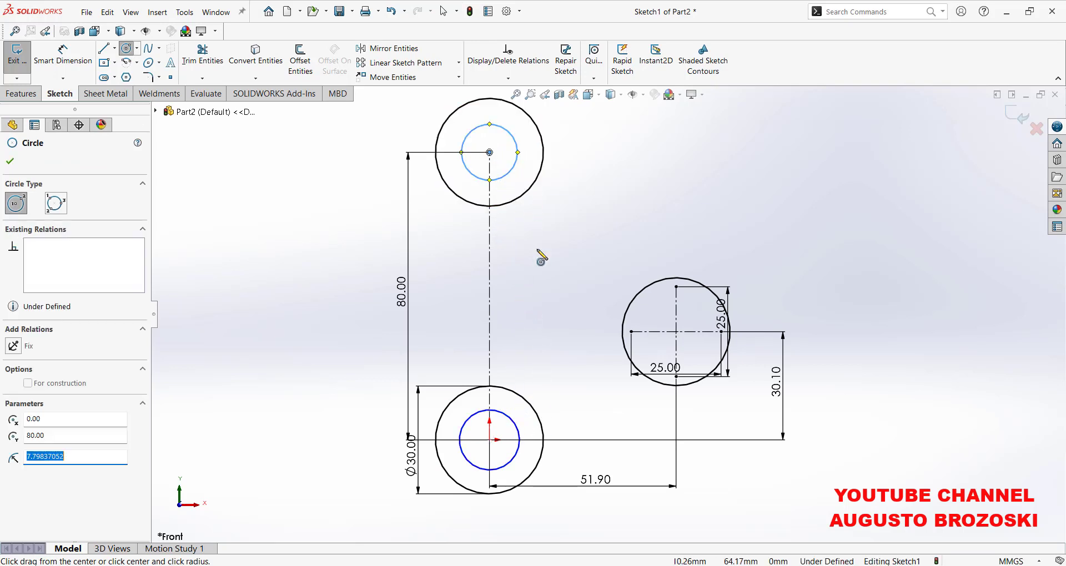
left_click(676, 332)
left_click(692, 356)
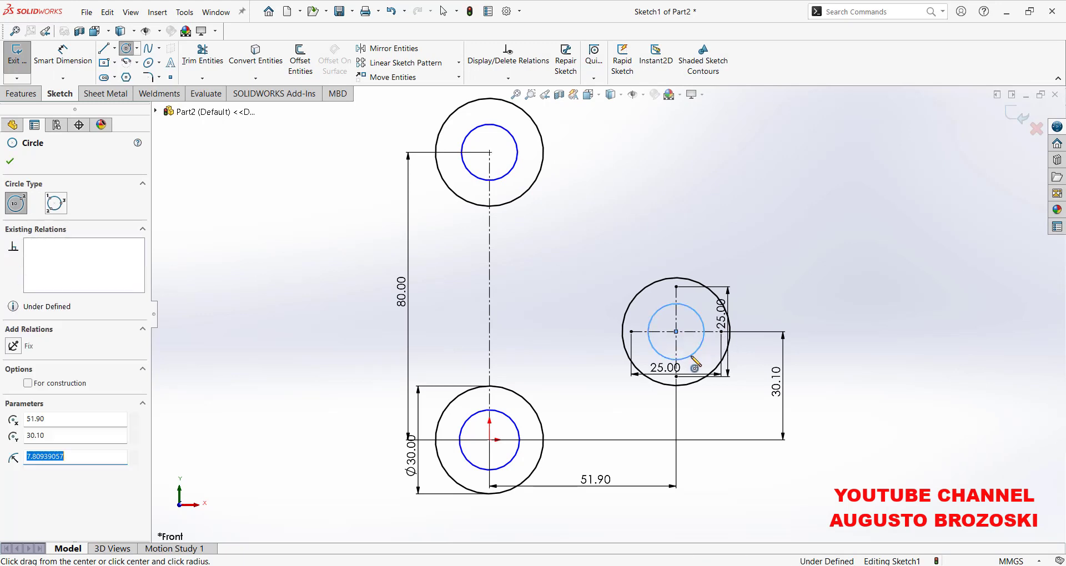
Dimension the diameter of the inner circle at the origin at 20 mm.
left_click(85, 65)
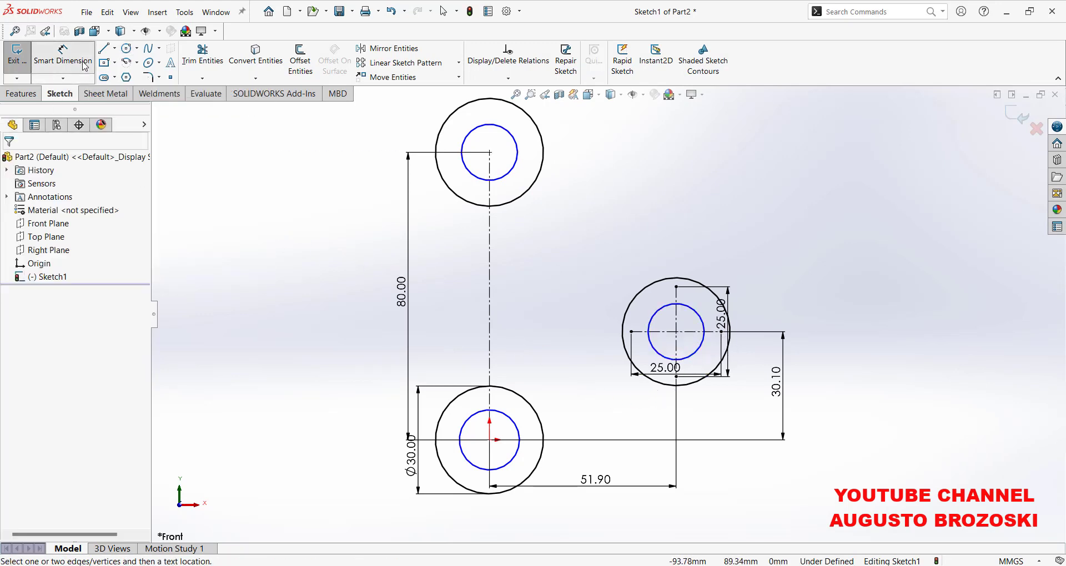
left_click(470, 412)
left_click(456, 360)
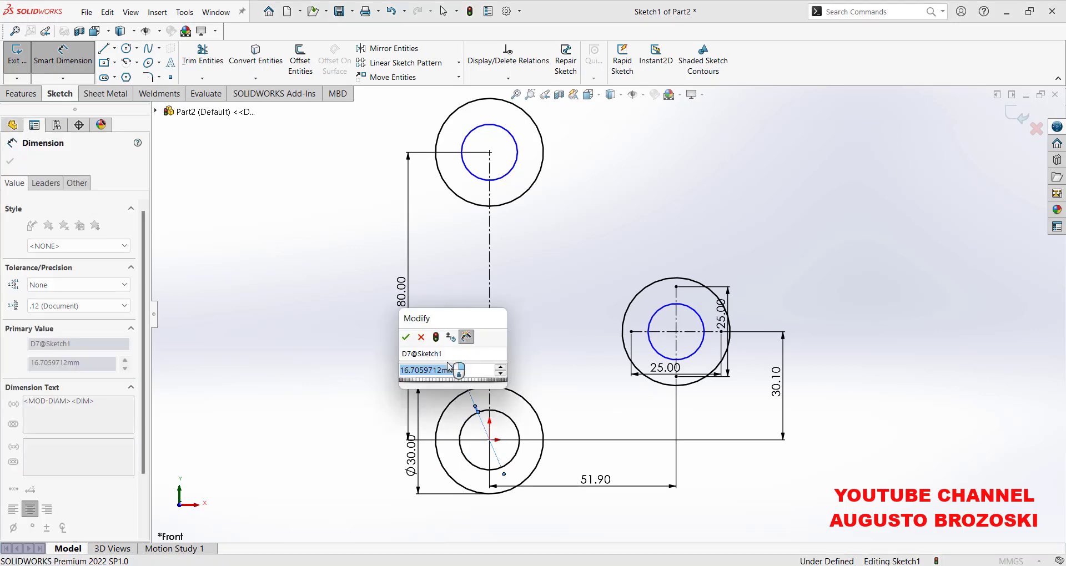
type("20")
key("Return")
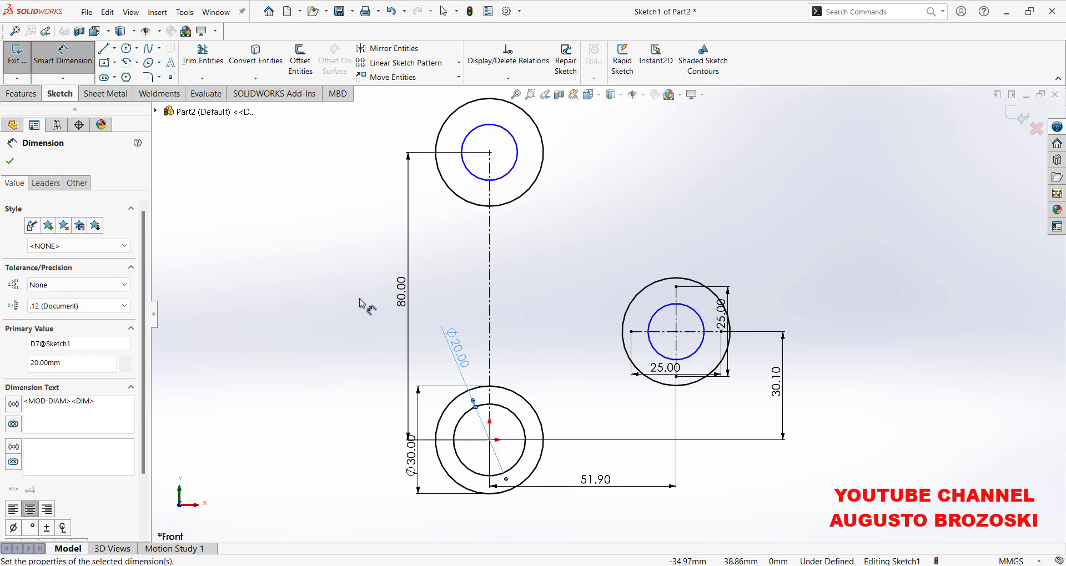
key("Escape")
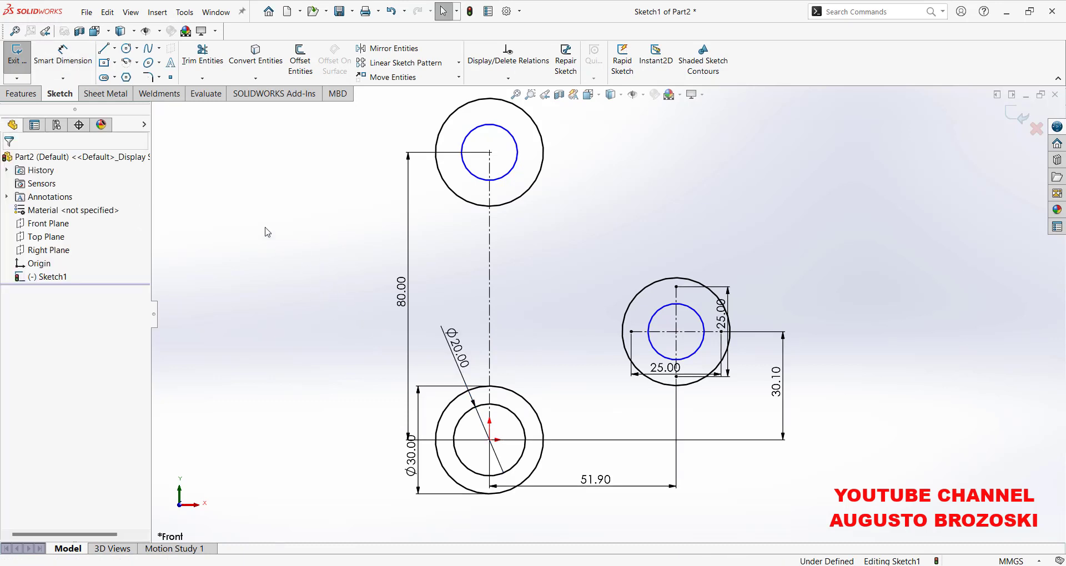
Add an Equal relation between the two undimensioned inner circles and the 20 mm circle at the origin.
left_click(464, 138)
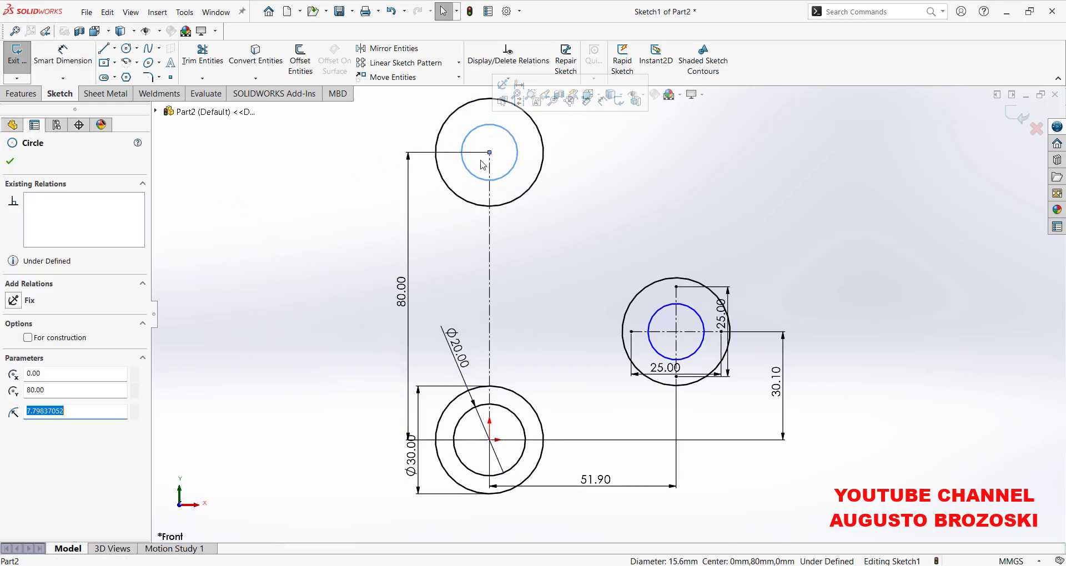
left_click(652, 311, "ctrl")
left_click(509, 411, "ctrl")
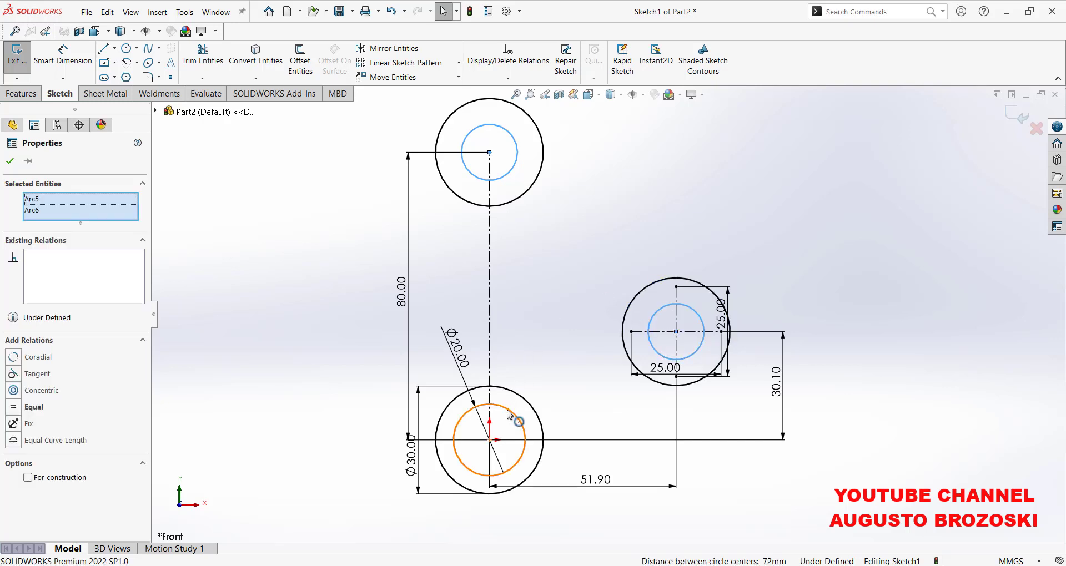
left_click(14, 404)
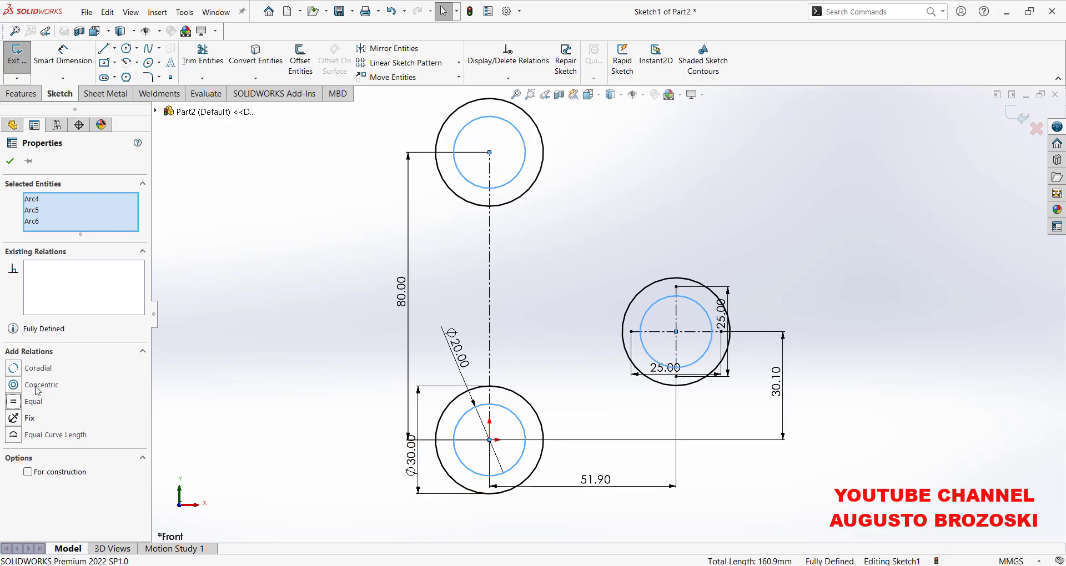
left_click(10, 162)
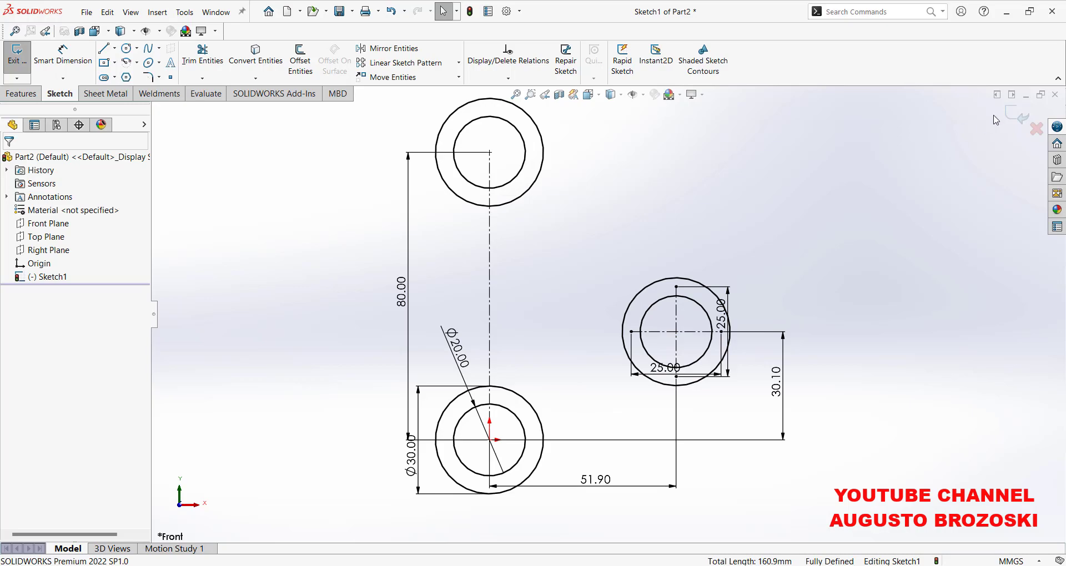
Exit the boss circle sketch and switch the model to the isometric view.
left_click(1023, 118)
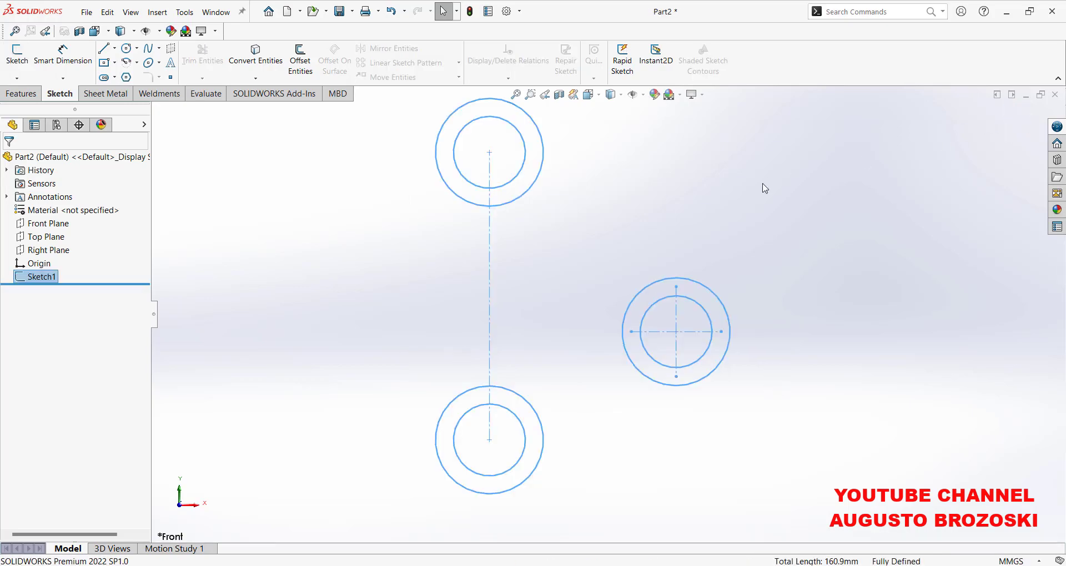
left_click(599, 98)
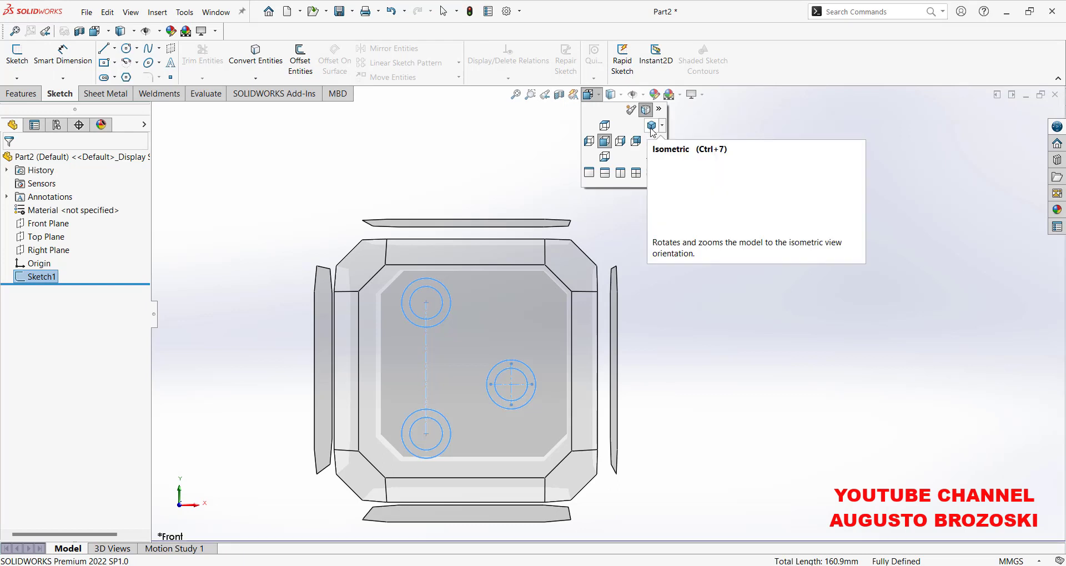
left_click(653, 132)
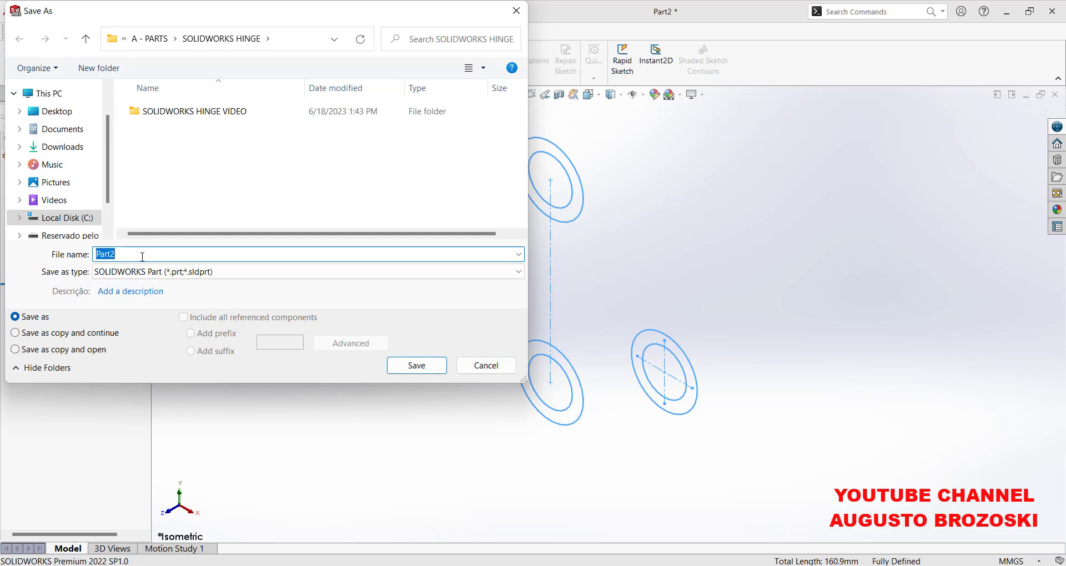
Save the part as HINGE 01 in the SOLIDWORKS HINGE folder.
type("INGE ")
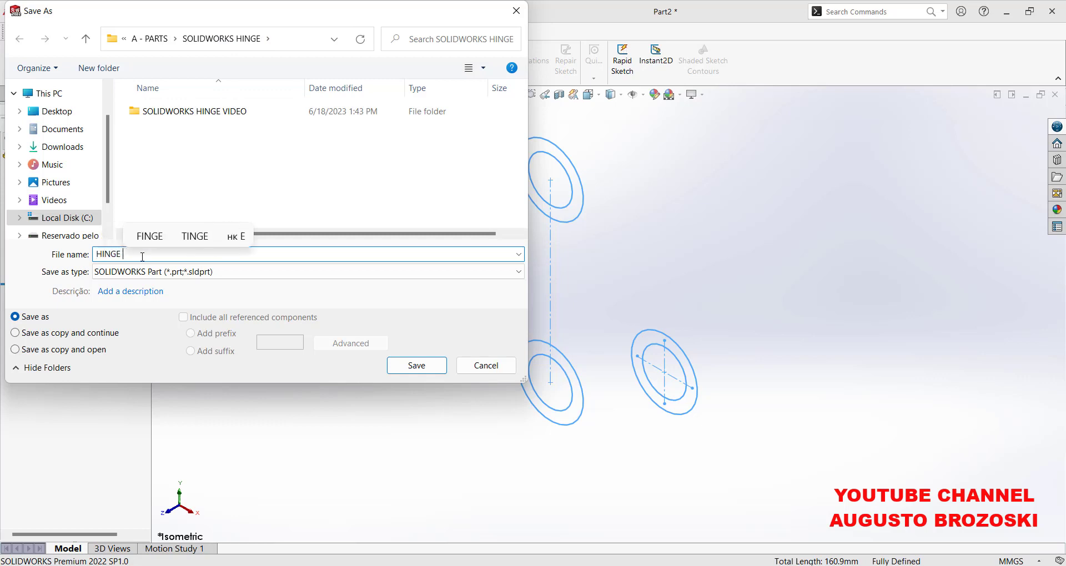
type("01")
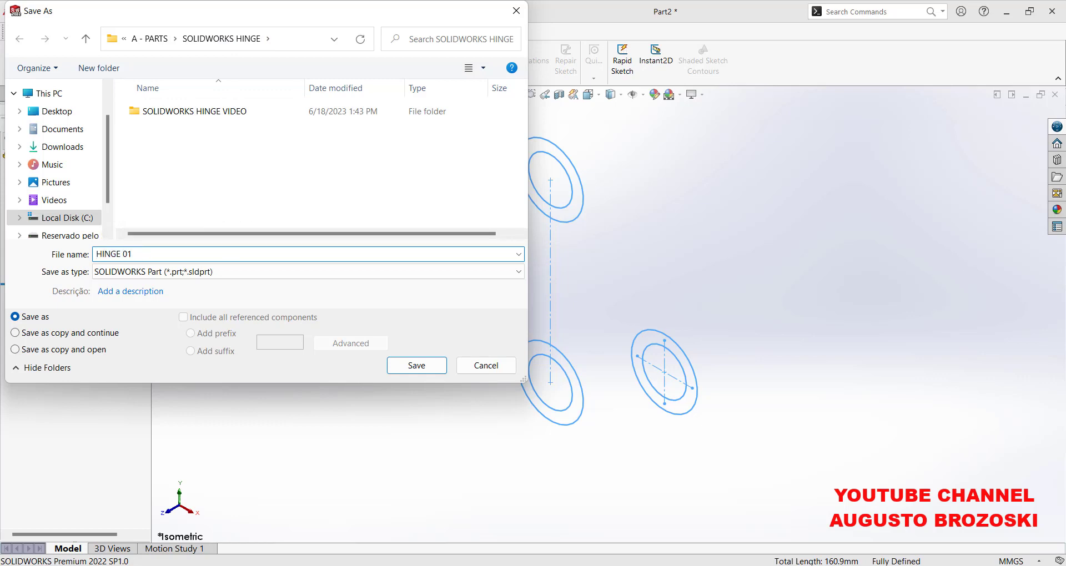
left_click(424, 366)
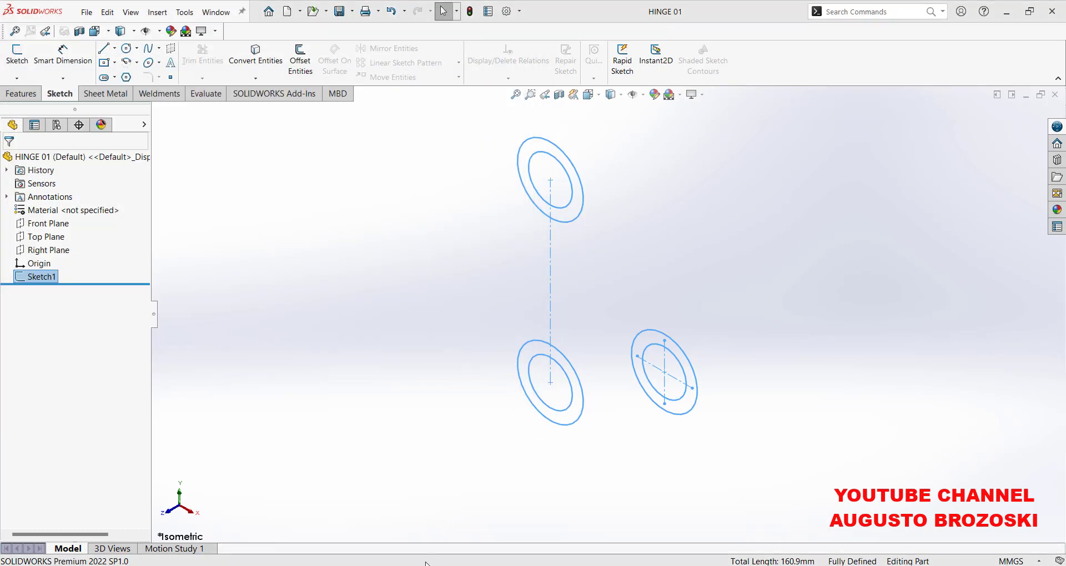
Check the PDF drawing and extrude the three-boss sketch 20 mm using the Mid Plane end condition.
key("alt+Tab")
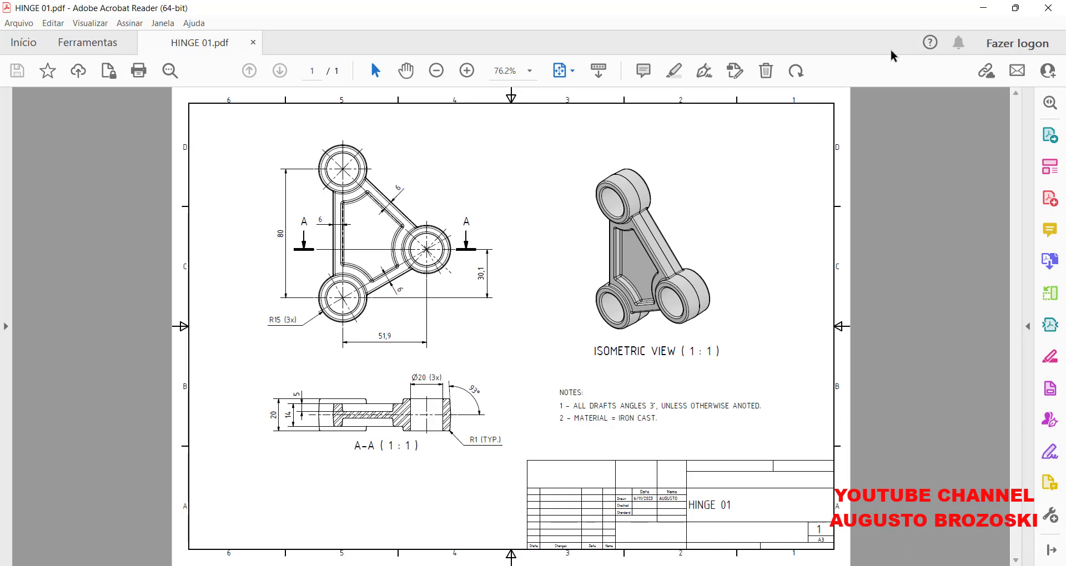
left_click(982, 9)
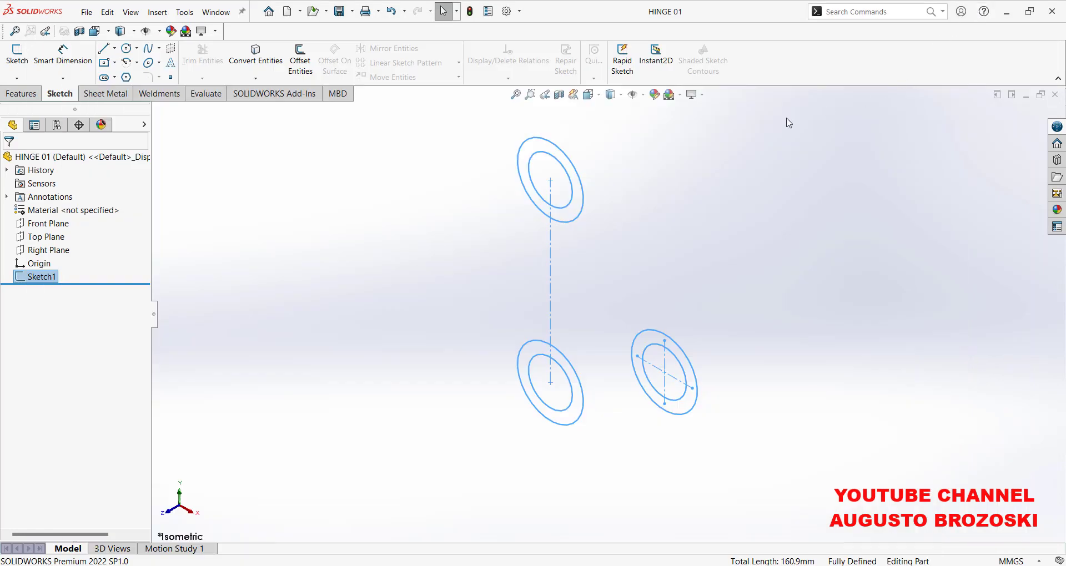
left_click(29, 96)
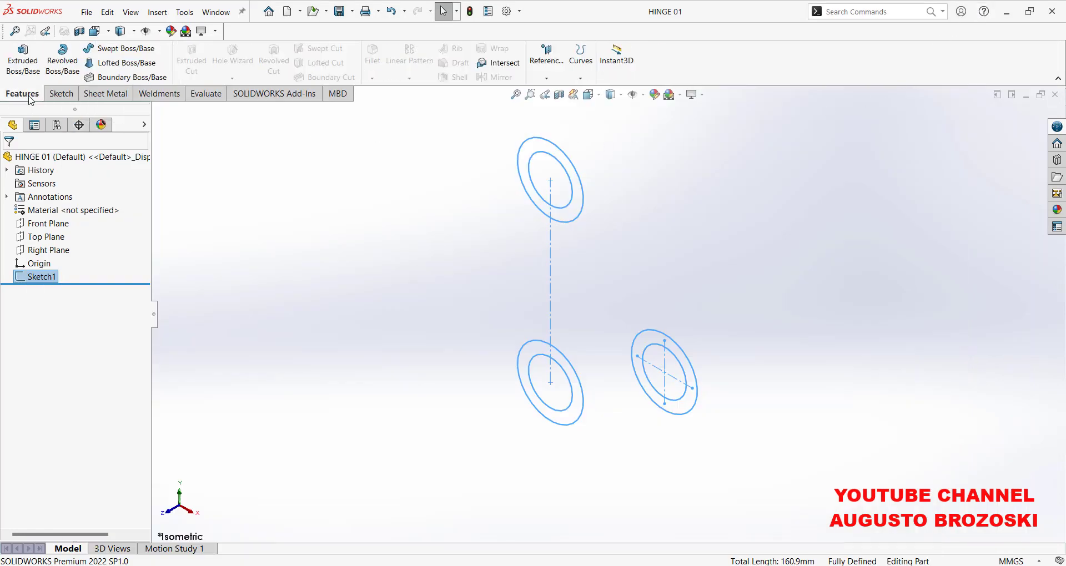
left_click(30, 62)
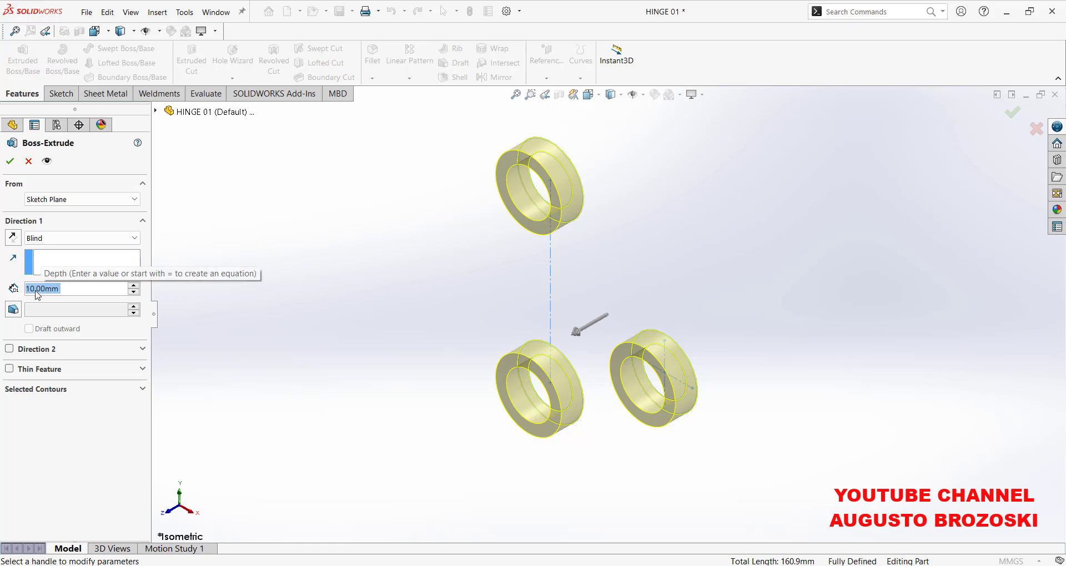
type("20")
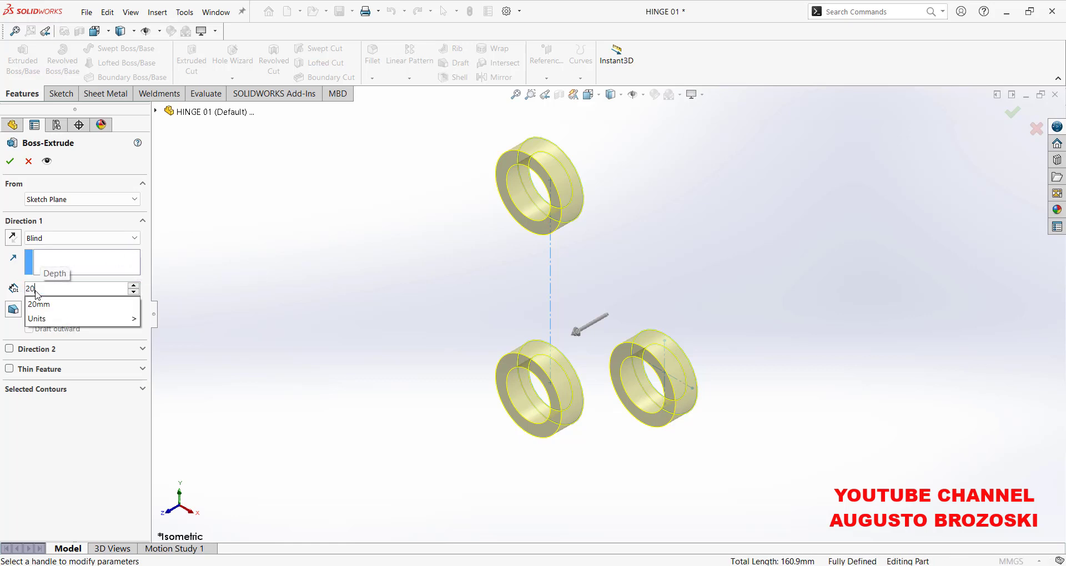
key("Return")
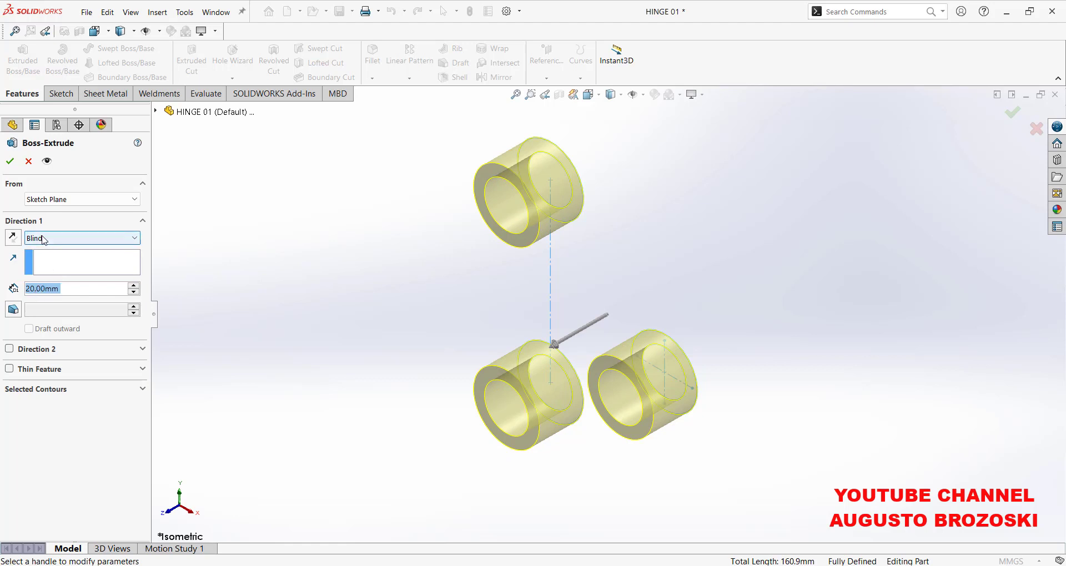
left_click(85, 242)
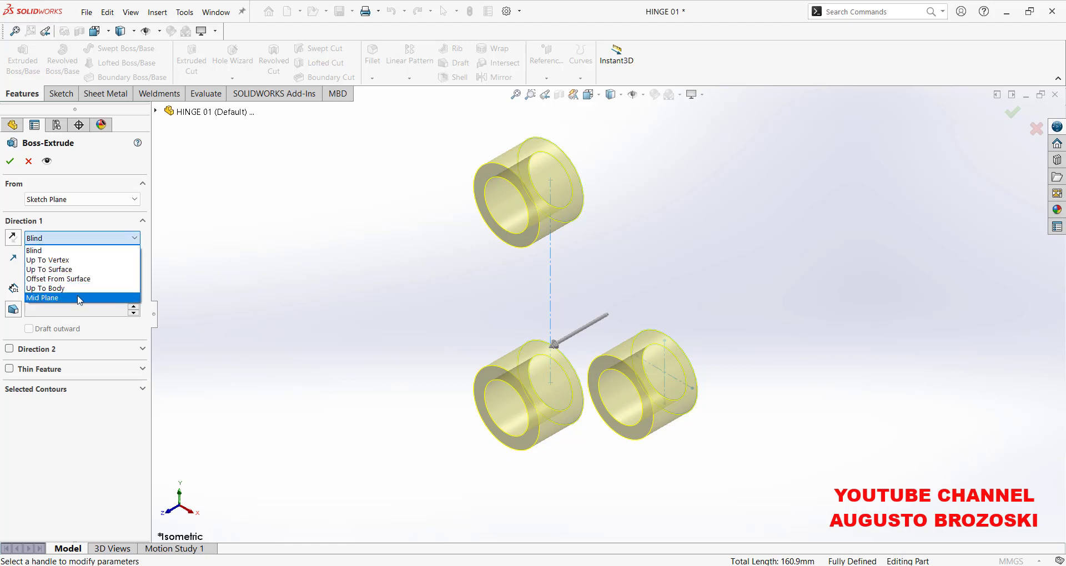
left_click(78, 298)
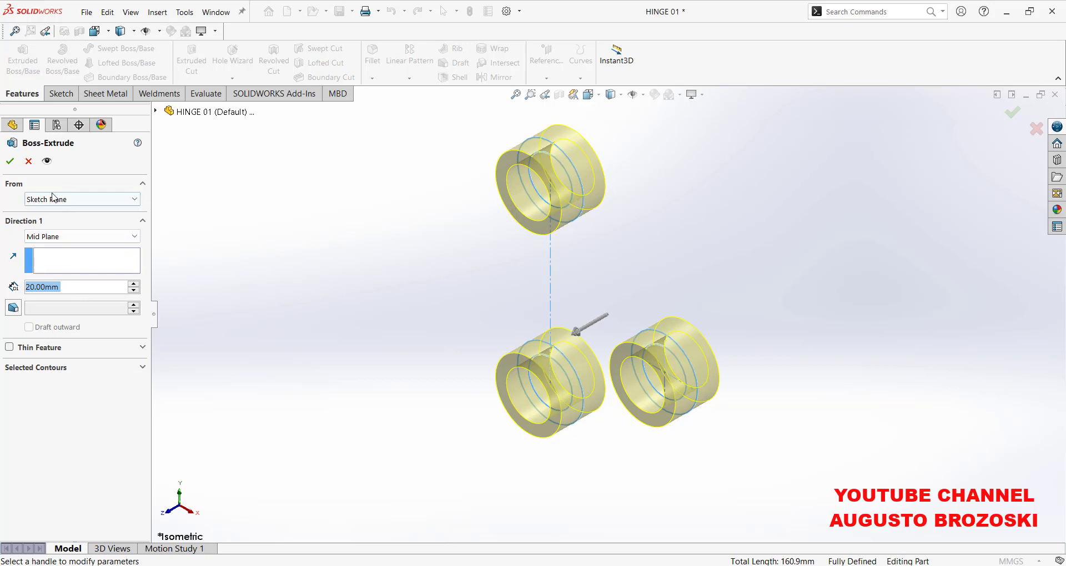
left_click(10, 161)
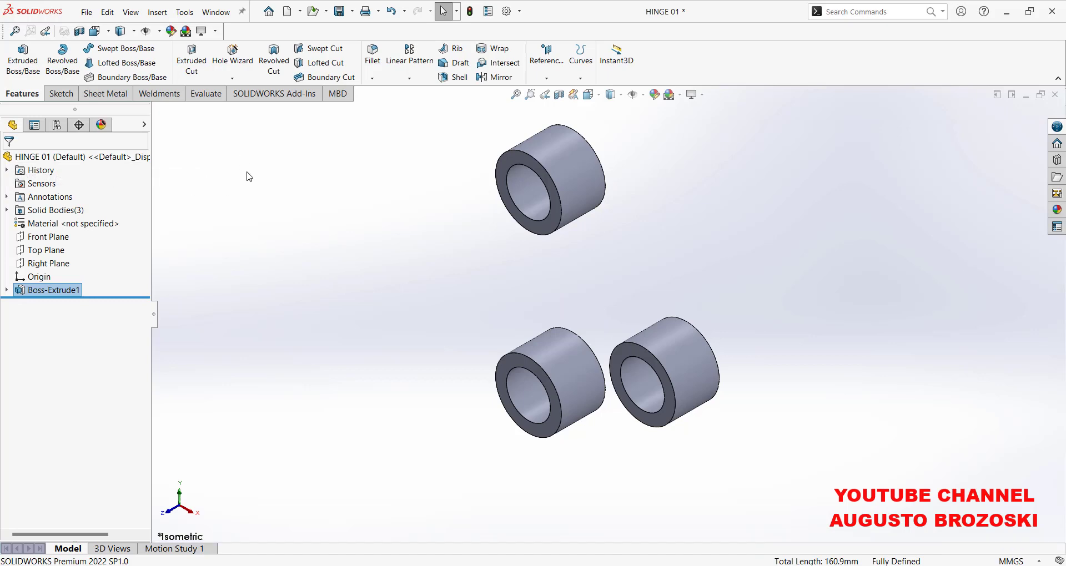
Check the PDF drawing again and start a new sketch on the Front Plane.
key("alt+Tab")
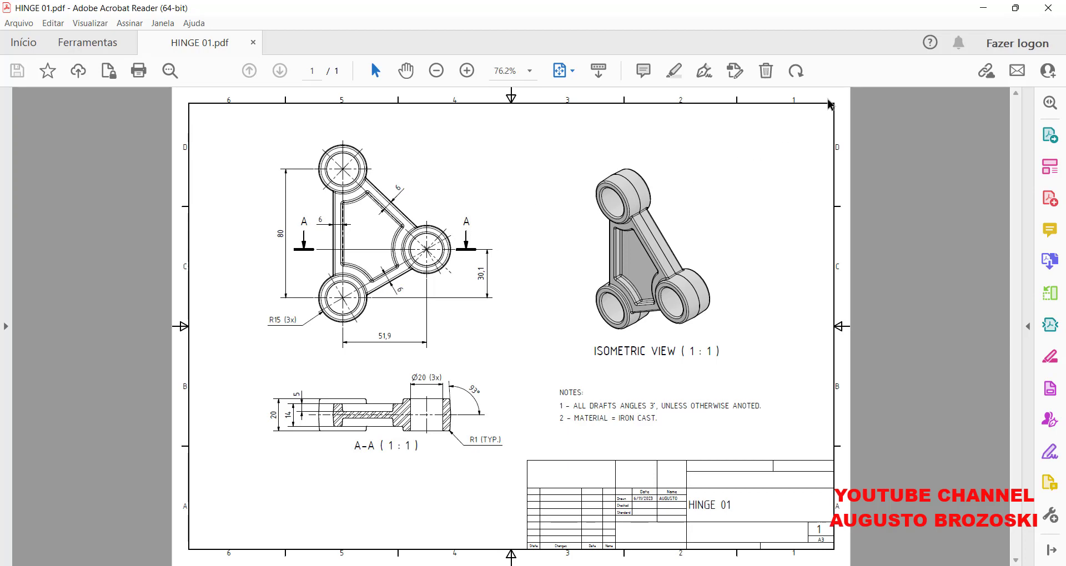
left_click(985, 10)
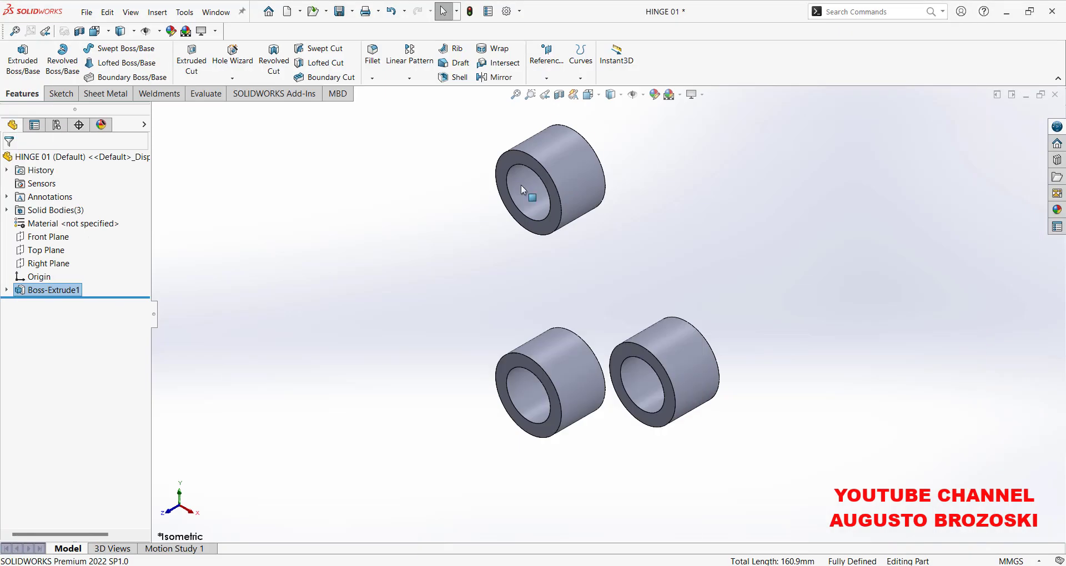
left_click(60, 93)
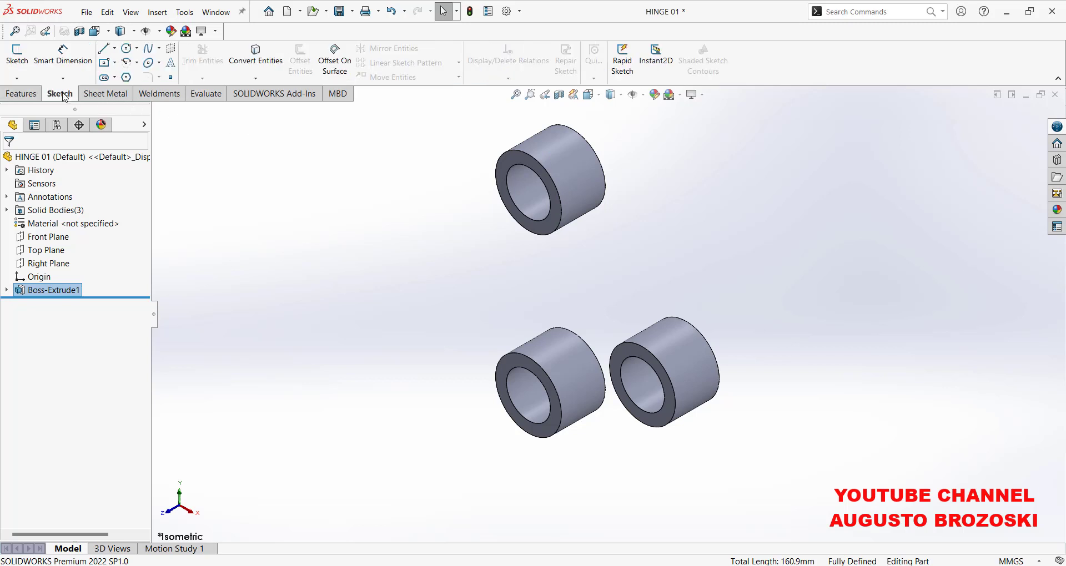
left_click(19, 58)
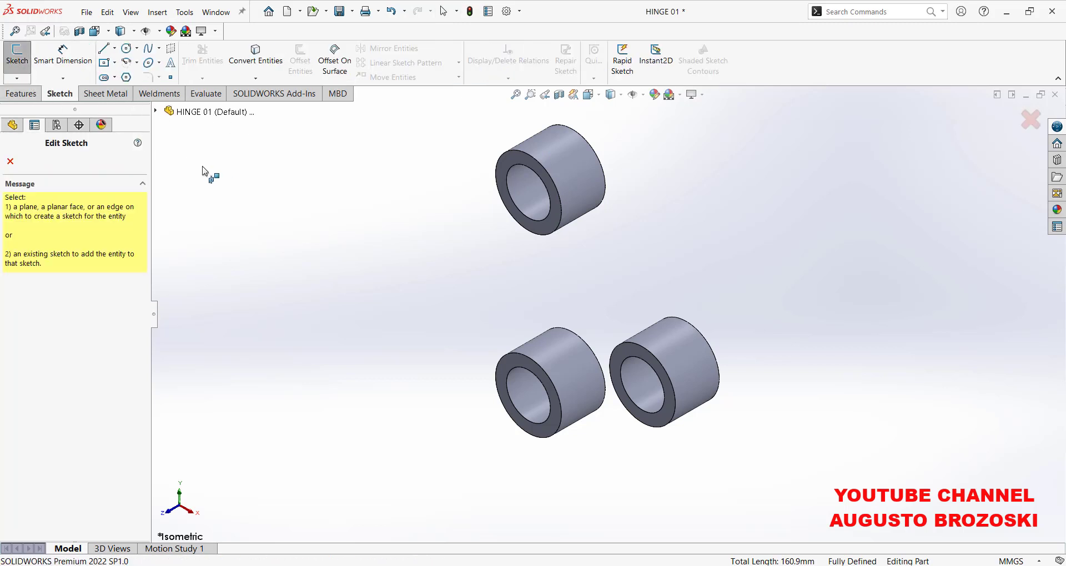
left_click(156, 111)
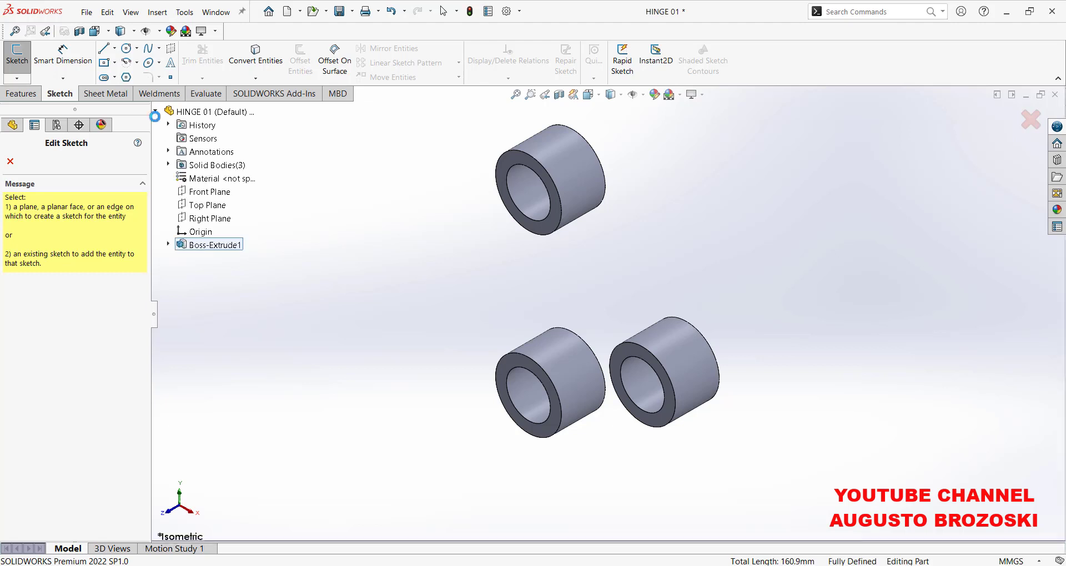
left_click(206, 193)
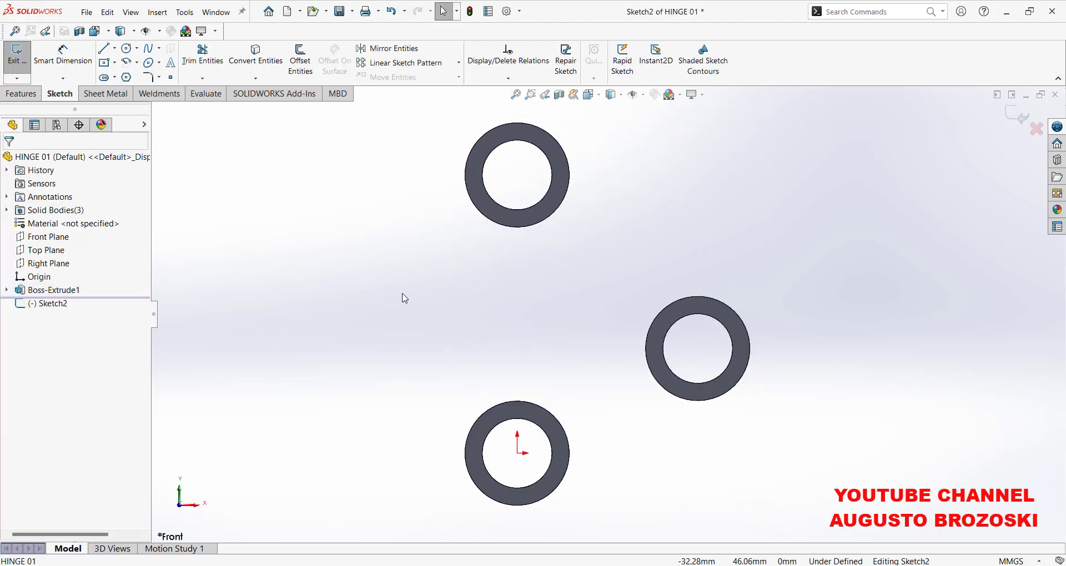
Sketch a closed triangle of lines connecting the centres of the three bosses, starting at the origin.
left_click(109, 51)
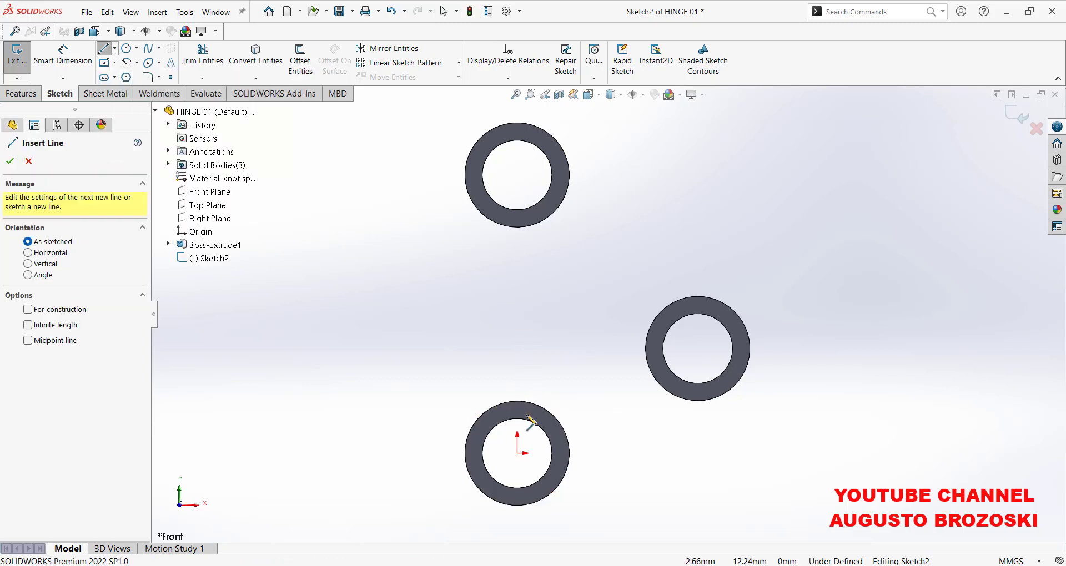
left_click(518, 452)
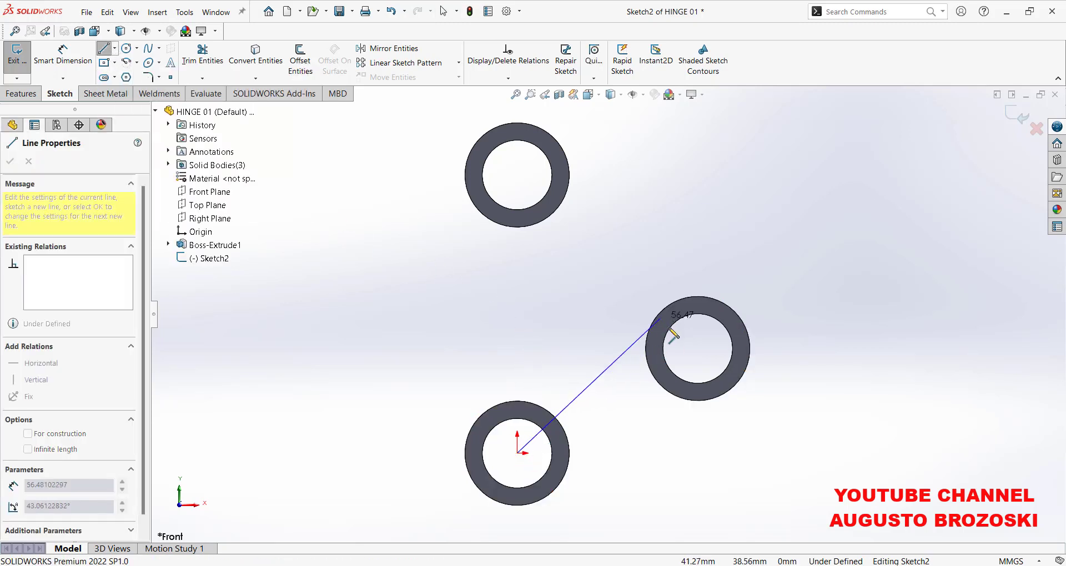
left_click(697, 349)
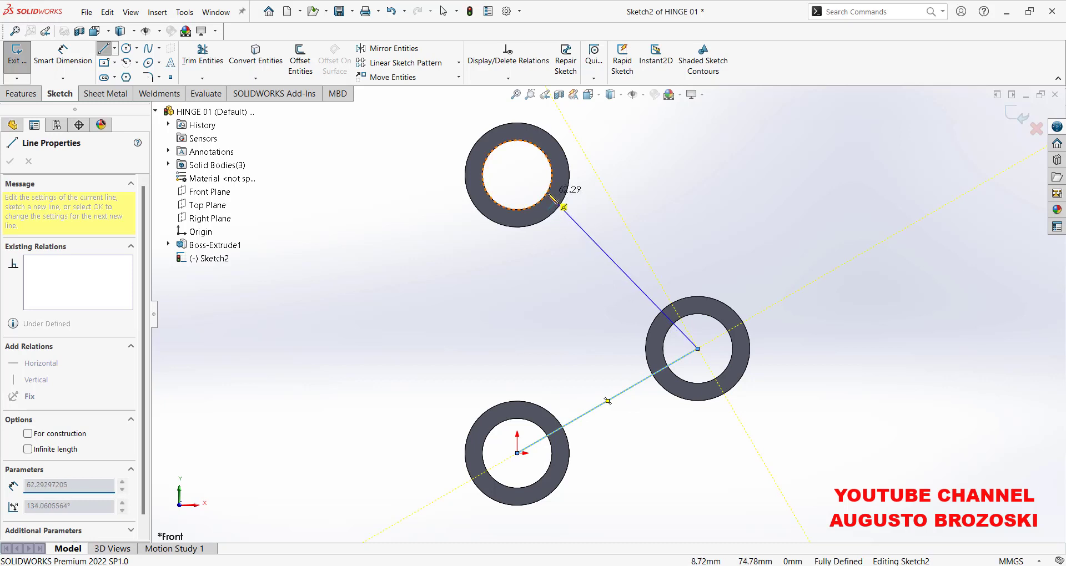
left_click(517, 175)
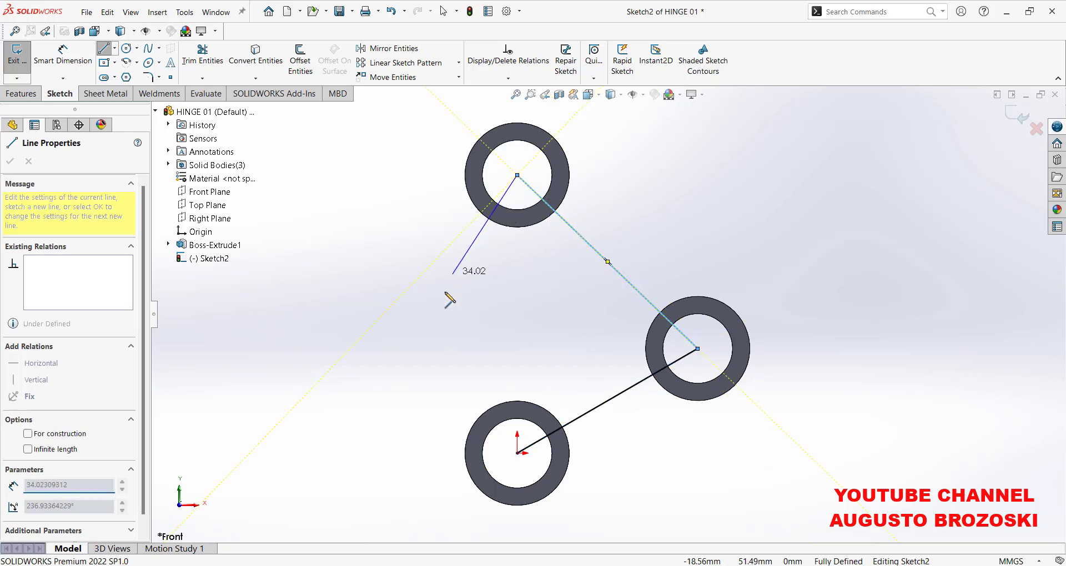
double_click(517, 452)
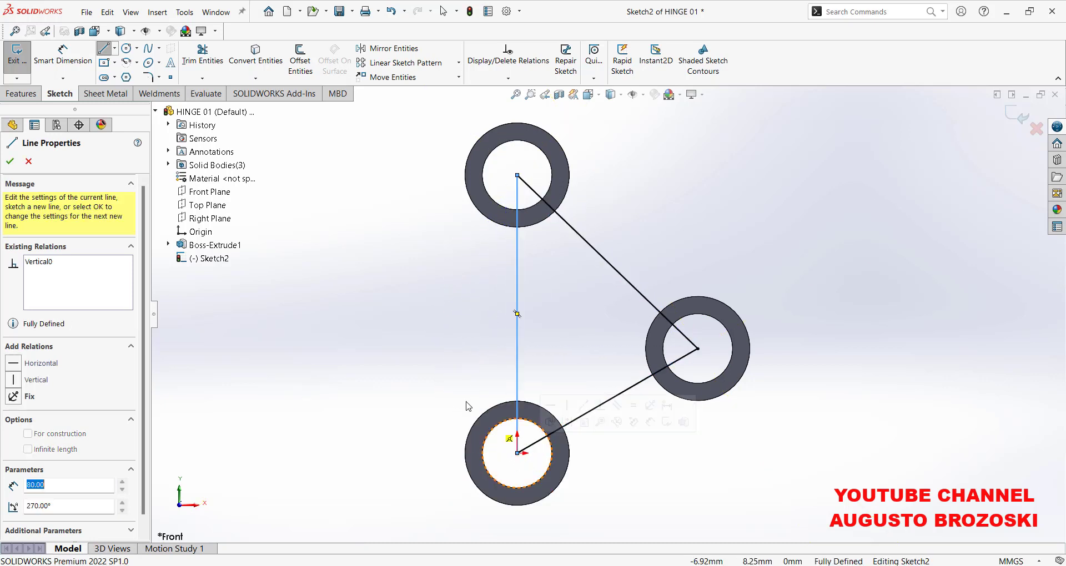
left_click(11, 162)
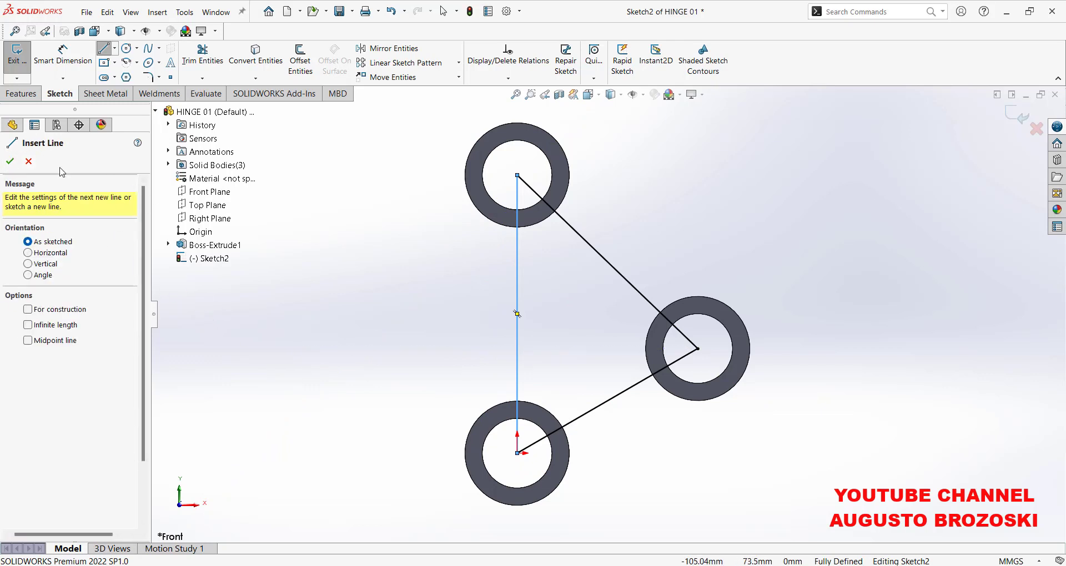
left_click(10, 162)
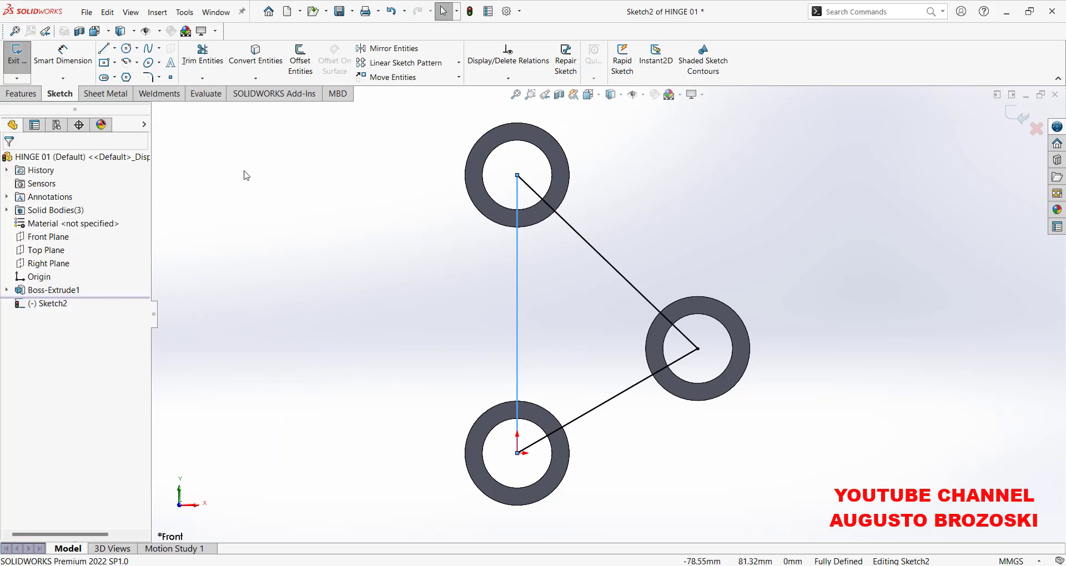
Offset the whole triangle chain outward by 6 mm with a driving dimension added.
left_click(298, 63)
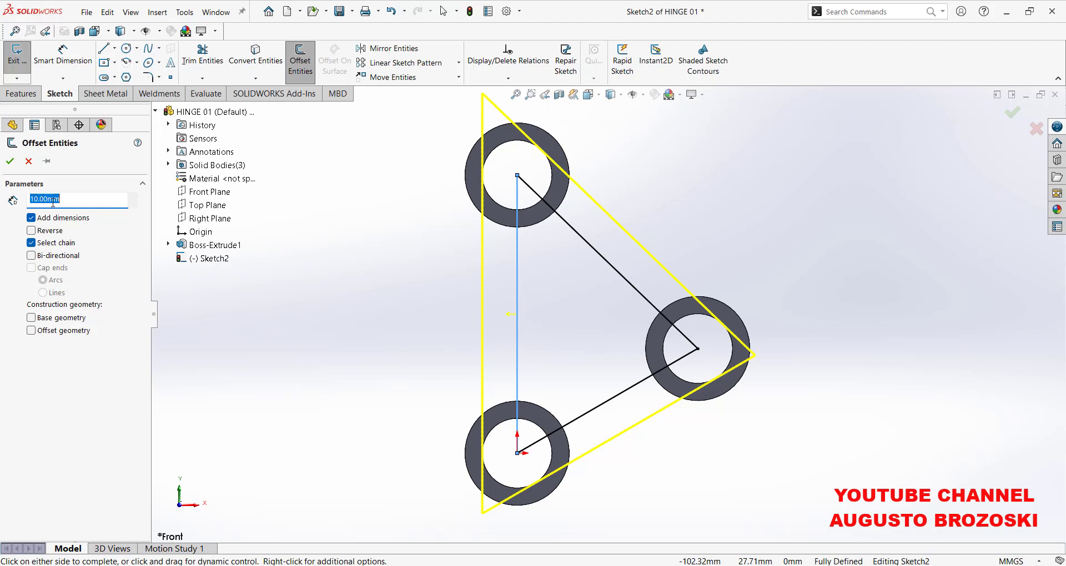
type("6")
key("Return")
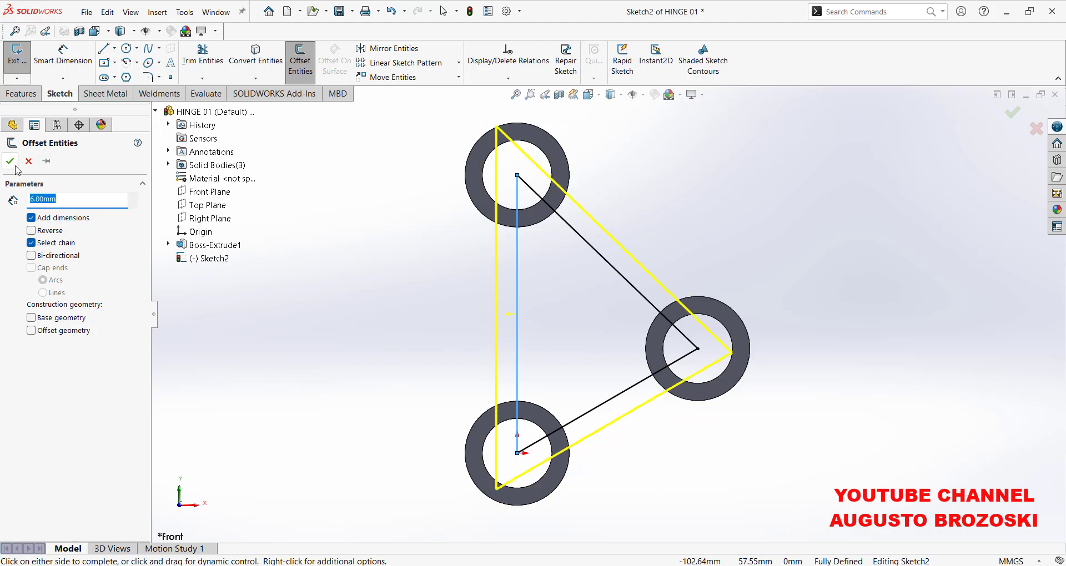
left_click(13, 165)
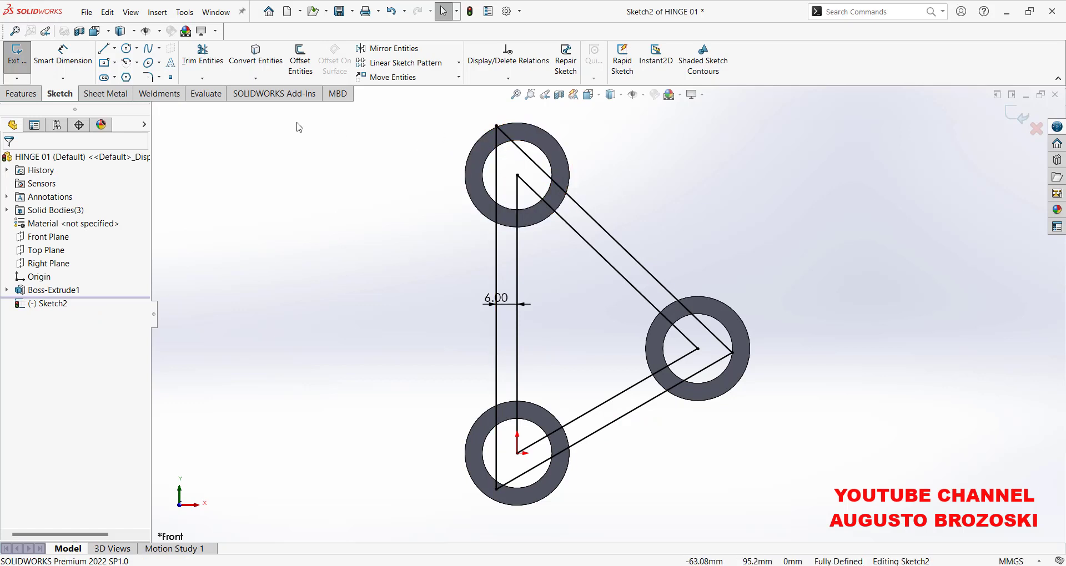
Convert the outer circular edges of all three bosses into sketch entities.
left_click(252, 62)
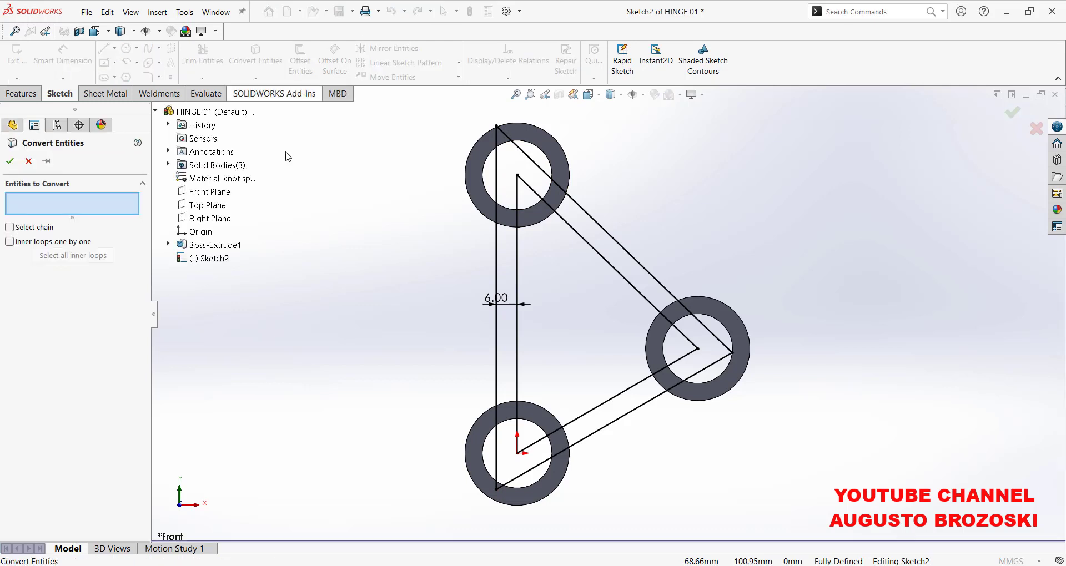
left_click(466, 177)
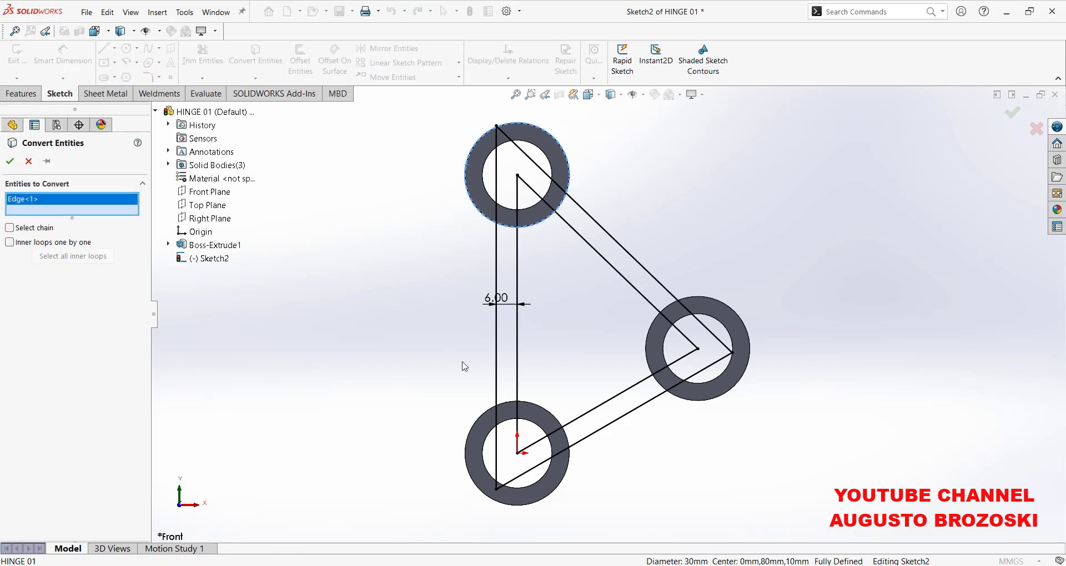
left_click(481, 418)
left_click(647, 345)
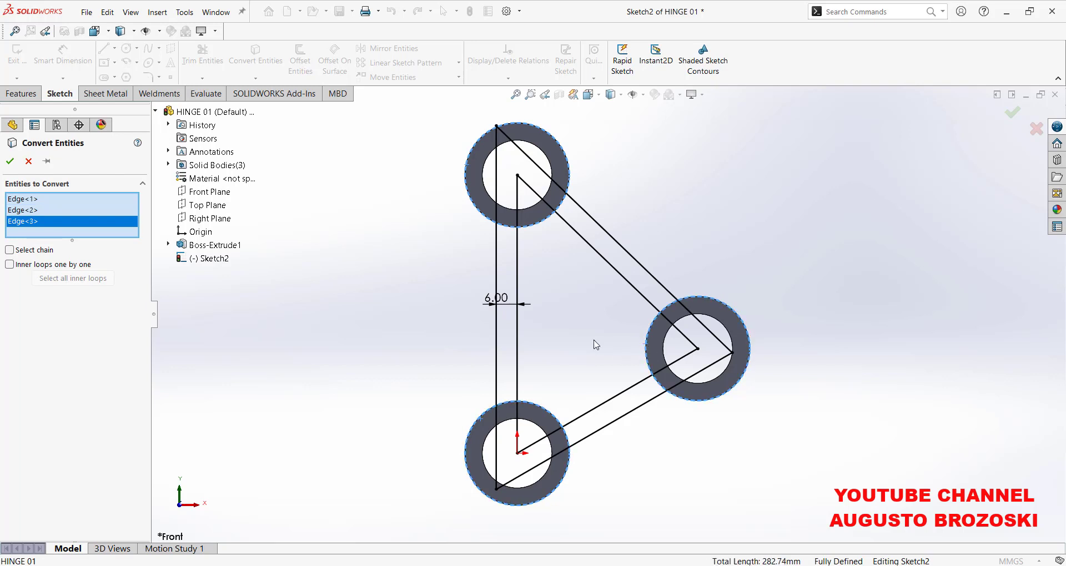
left_click(10, 162)
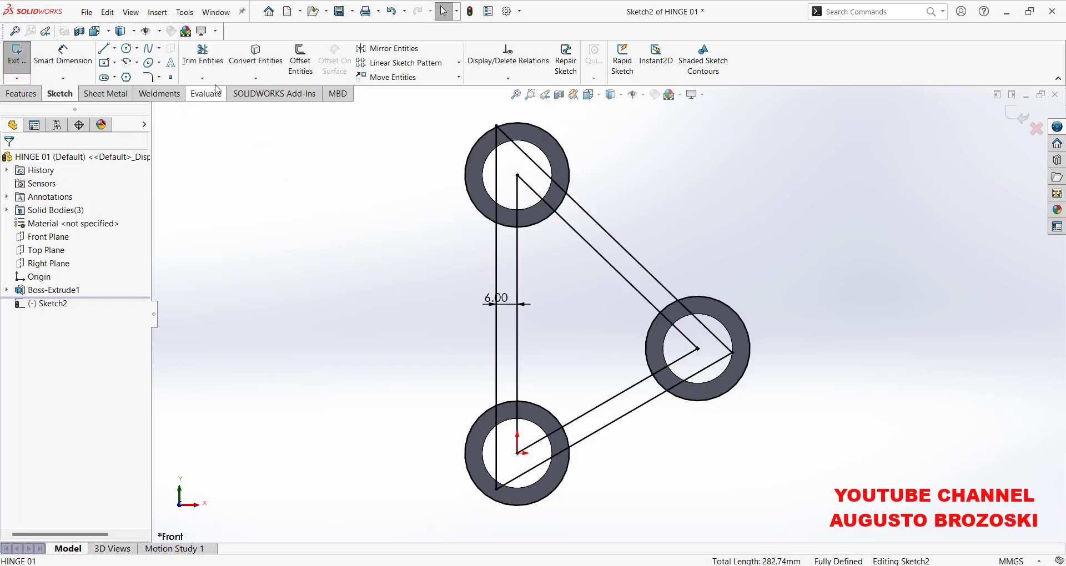
Power-trim the outer triangle's corner inside the upper boss and the boss circle's arc lying outside the arm outline.
left_click(203, 55)
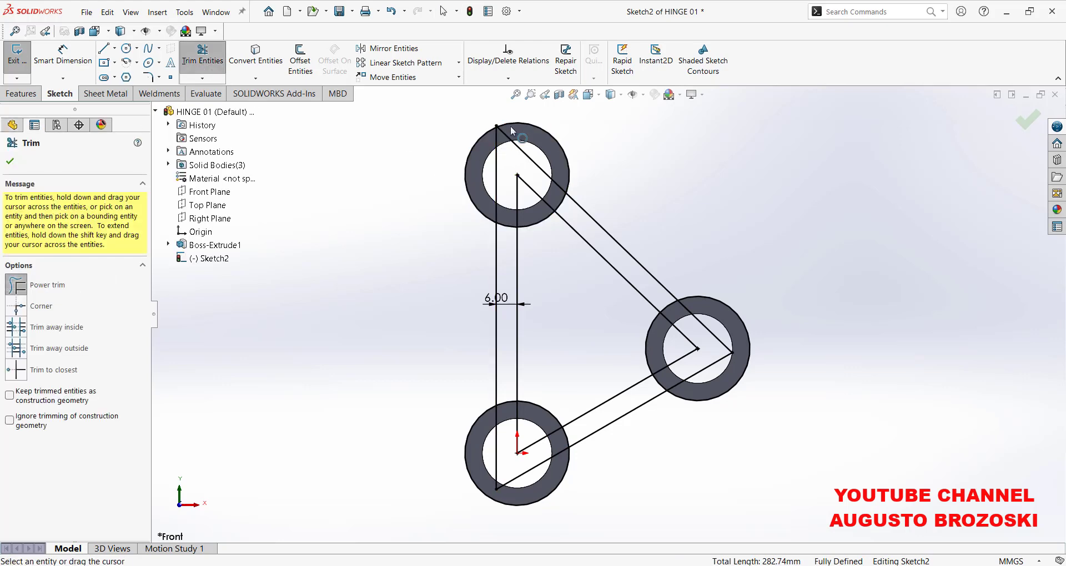
scroll(566, 179, "up", 5)
scroll(583, 224, "up", 5)
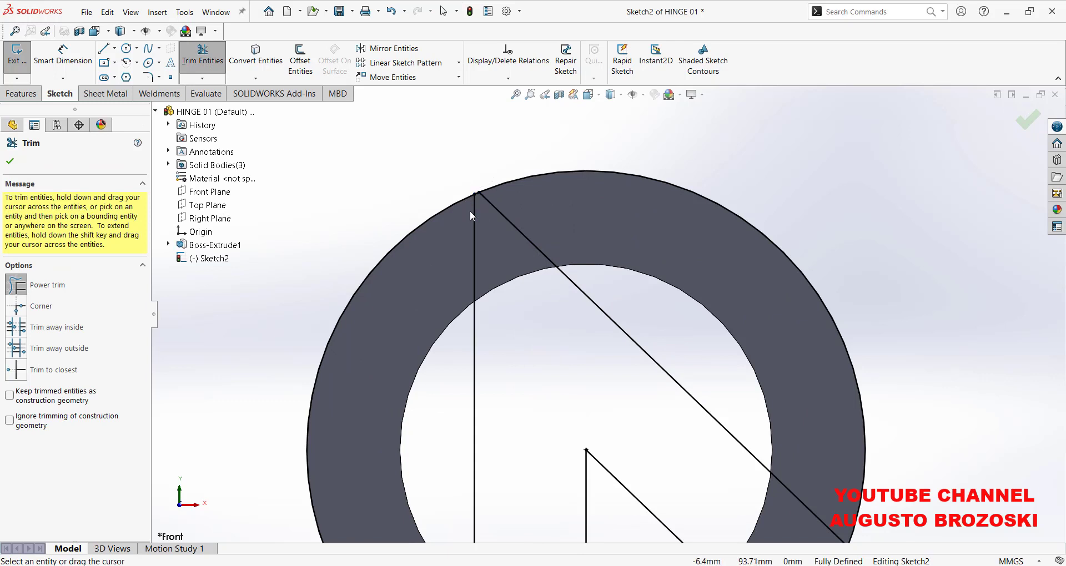
mouse_move(591, 163)
left_mouse_down()
mouse_move(464, 261)
mouse_move(444, 263)
left_mouse_up()
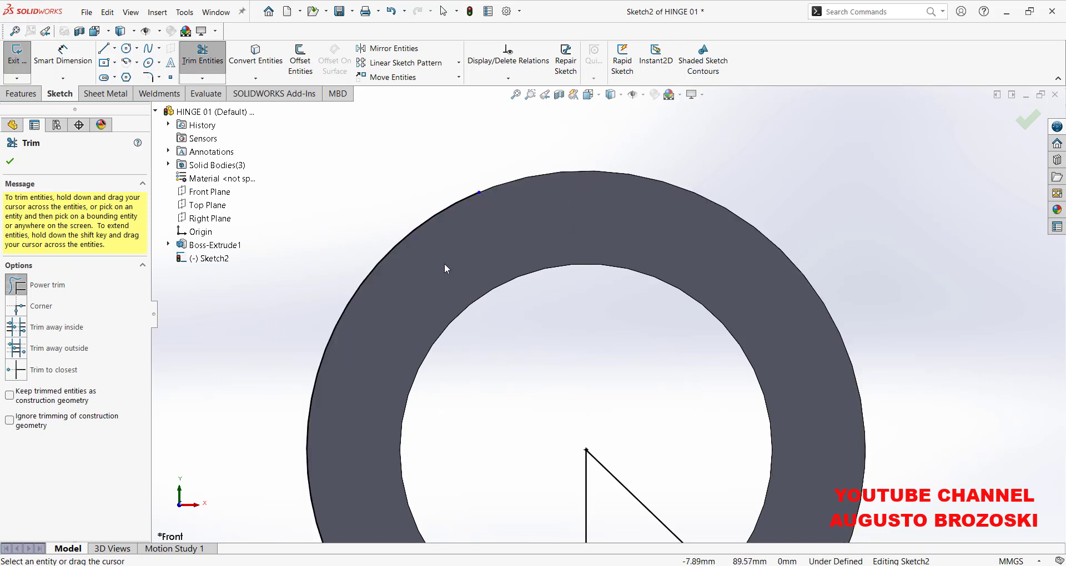
scroll(497, 228, "down", 4)
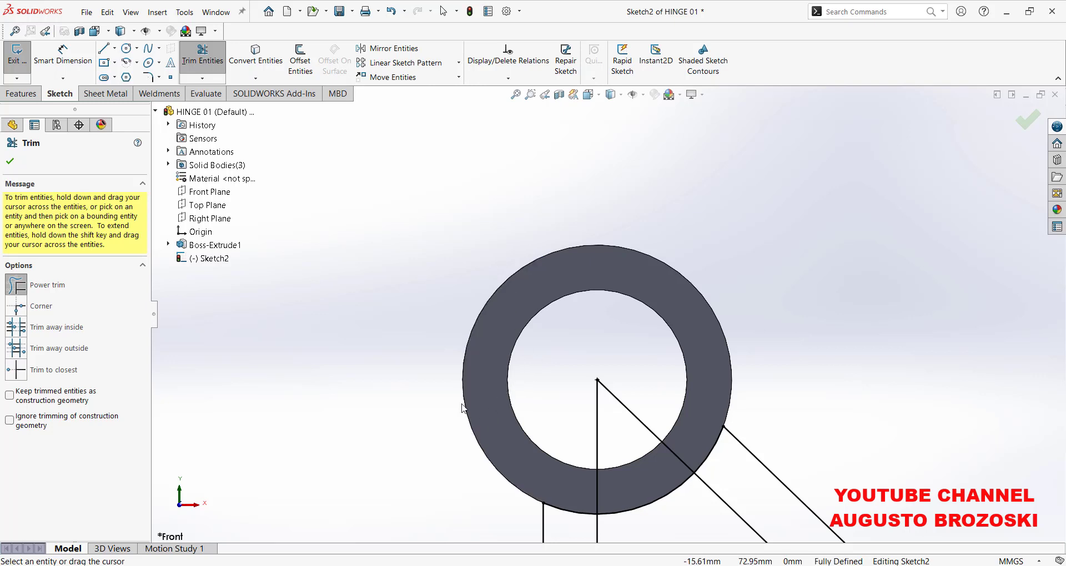
Power-trim the outer triangle's corner inside the boss at the origin and that circle's outward-facing arc.
scroll(447, 256, "up", 5)
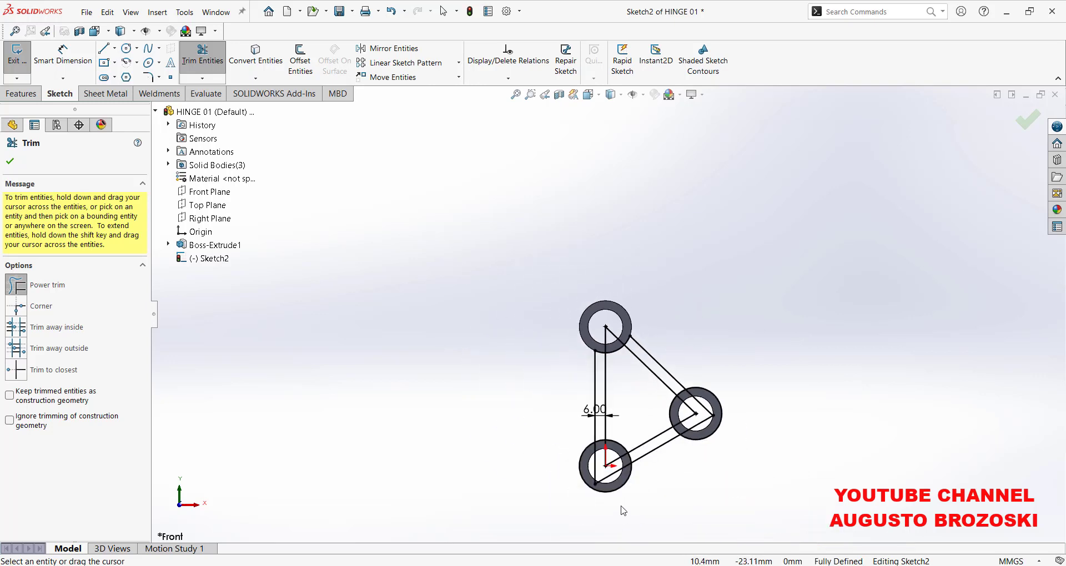
scroll(621, 507, "down", 5)
mouse_move(627, 449)
left_mouse_down()
mouse_move(542, 369)
mouse_move(476, 360)
left_mouse_up()
scroll(745, 376, "up", 1)
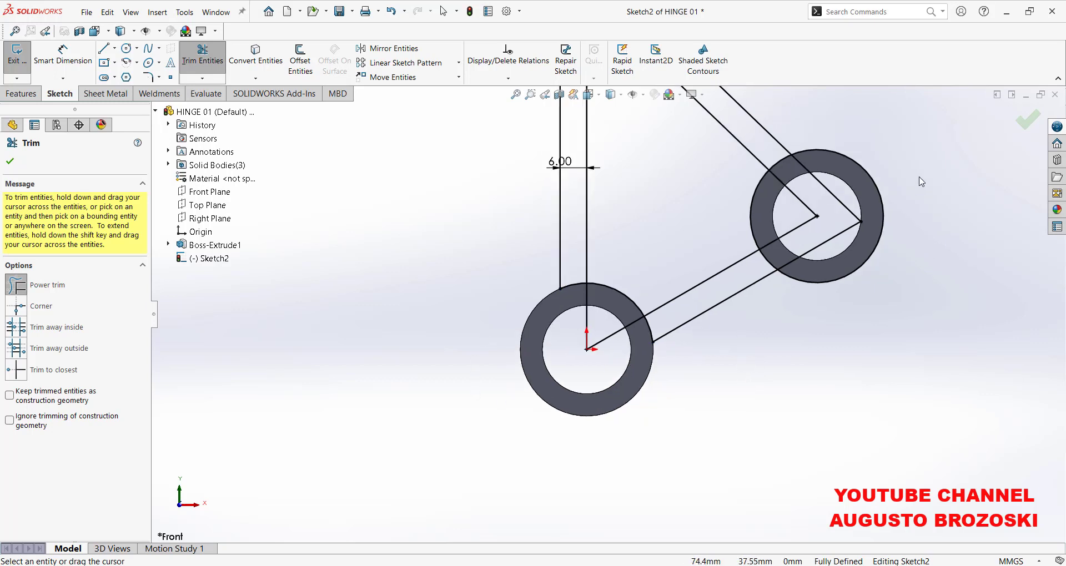
Power-trim the outer triangle's corner inside the remaining boss and that circle's outward-facing arc, finishing the trimming.
left_click_drag(883, 147, 812, 310)
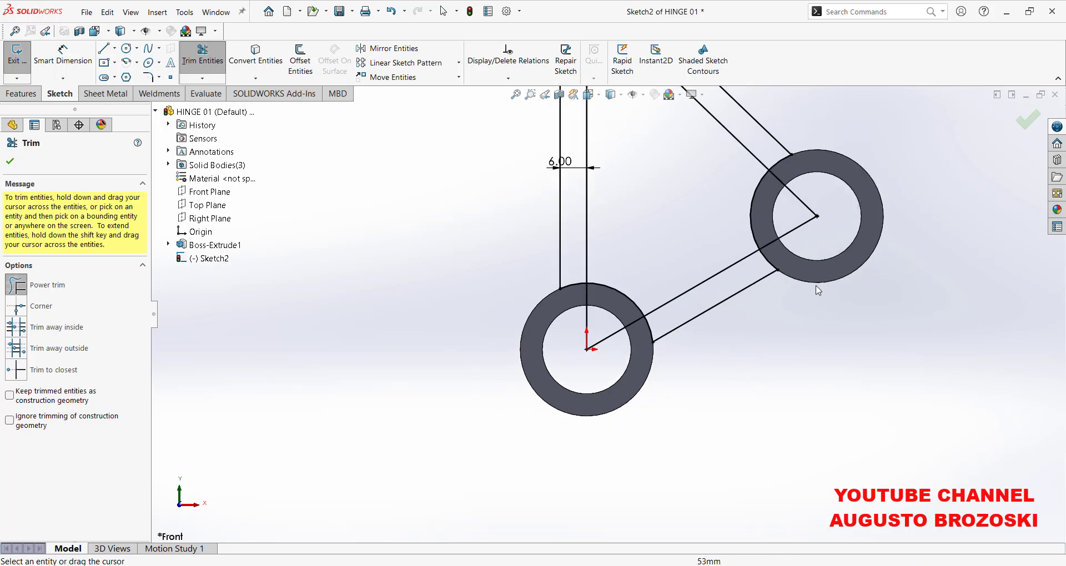
scroll(736, 345, "up", 3)
scroll(698, 218, "down", 4)
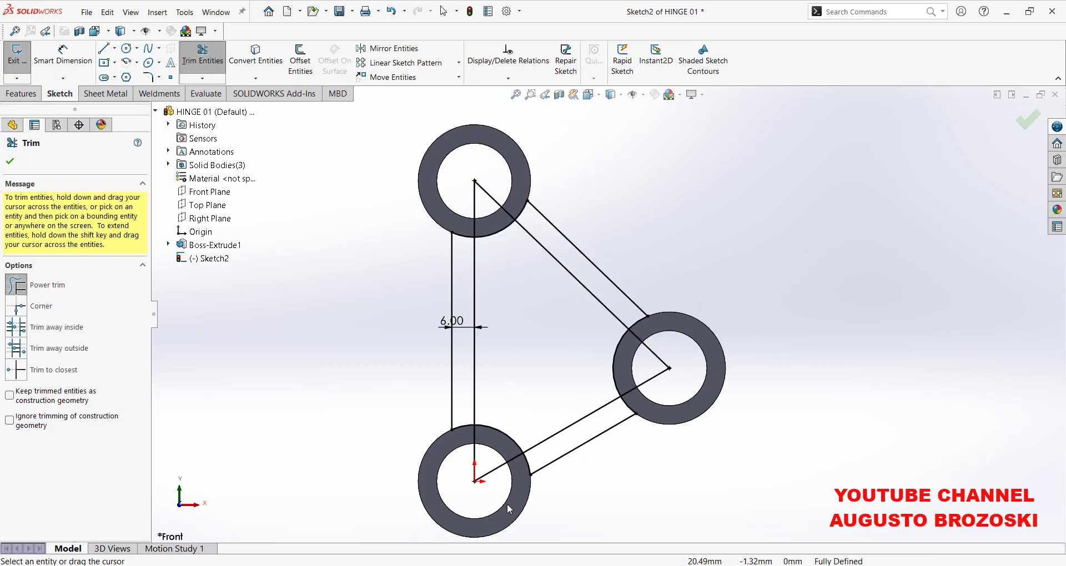
left_click(10, 161)
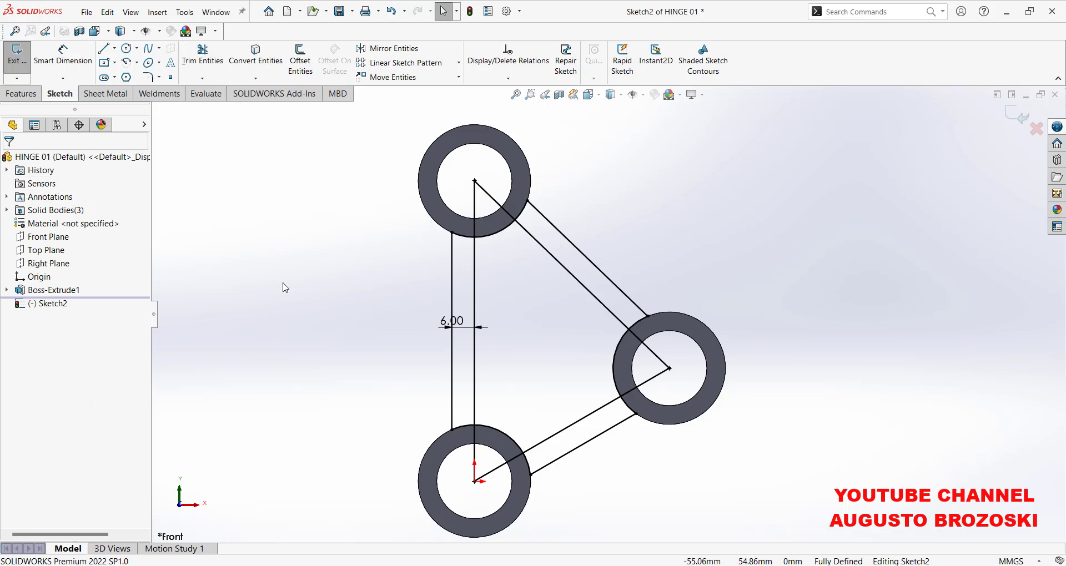
Convert the inner triangle's vertical line between the upper and origin boss centers to construction geometry.
left_click(475, 294)
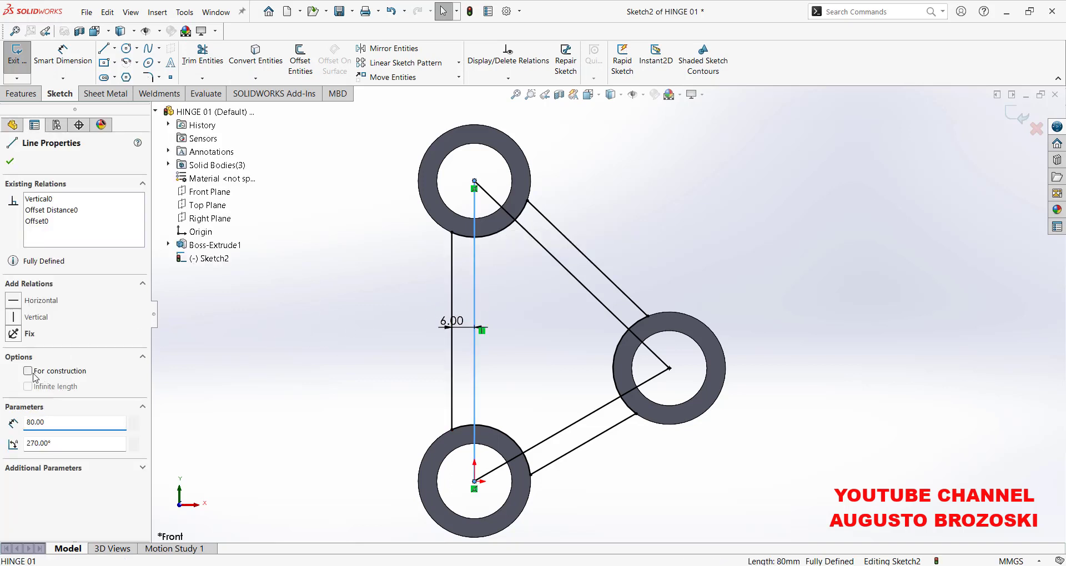
left_click(53, 373)
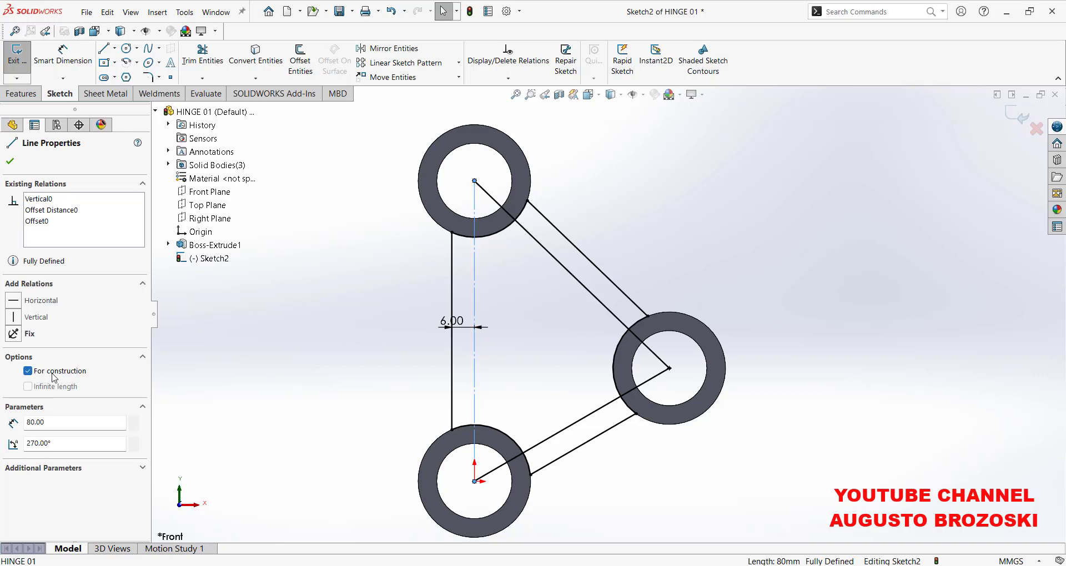
left_click(589, 263)
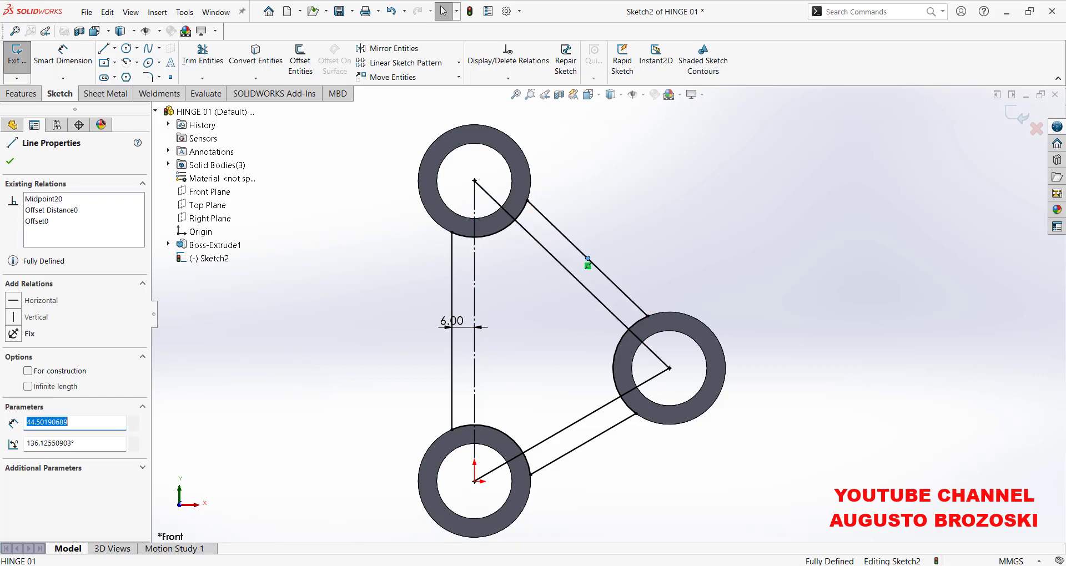
left_click(38, 373)
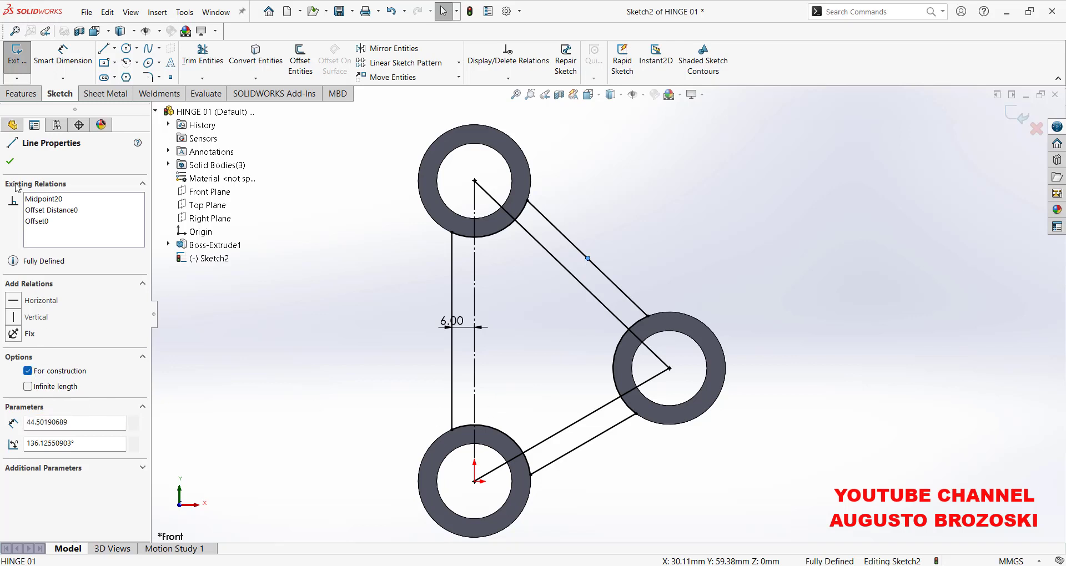
left_click(10, 161)
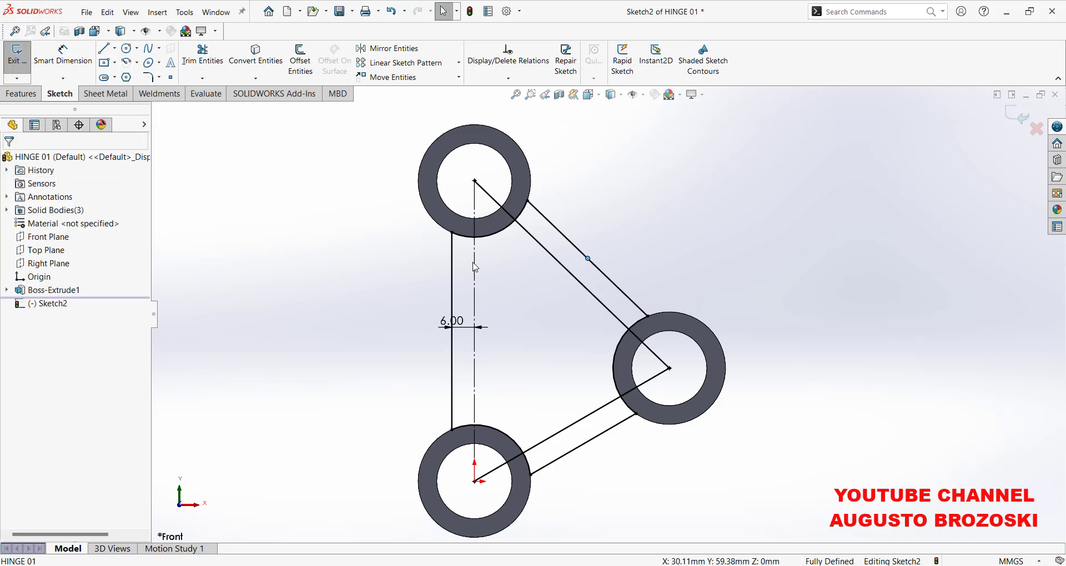
Convert the inner triangle's two slanted center-to-center lines to construction geometry and exit the sketch.
left_click(557, 263)
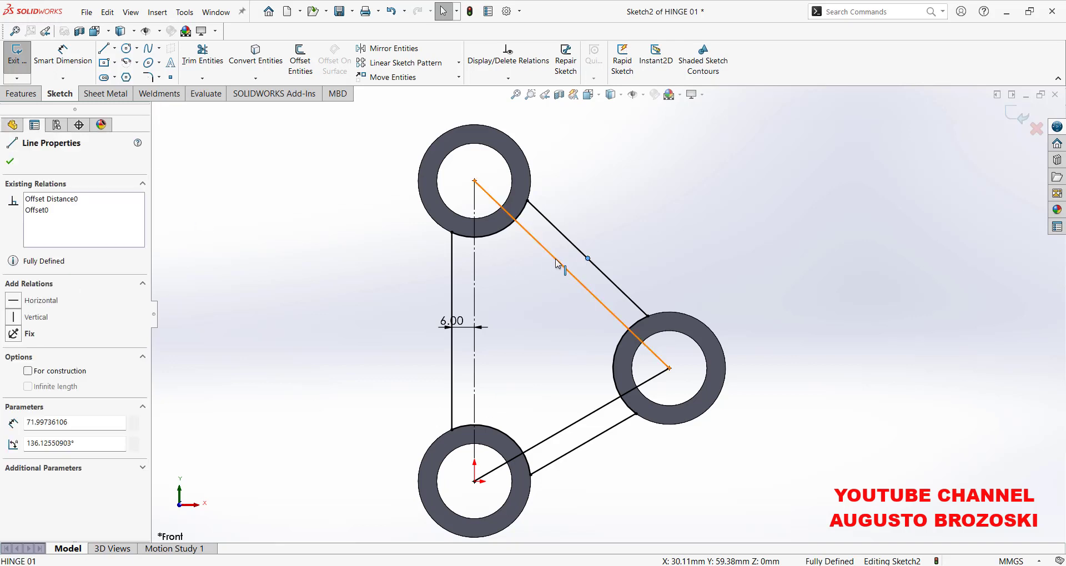
left_click(28, 372)
left_click(9, 161)
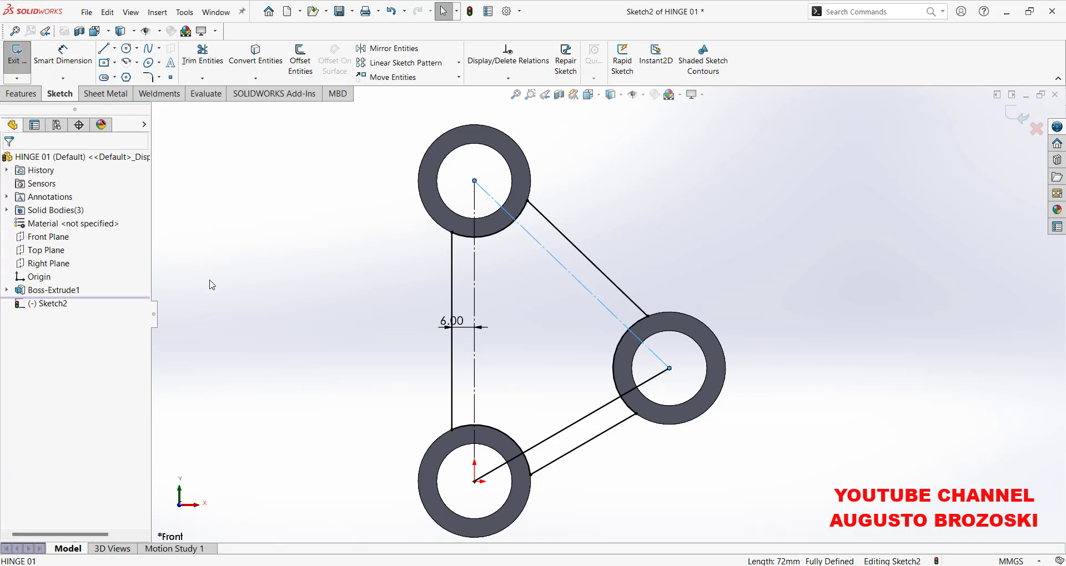
right_click(571, 425)
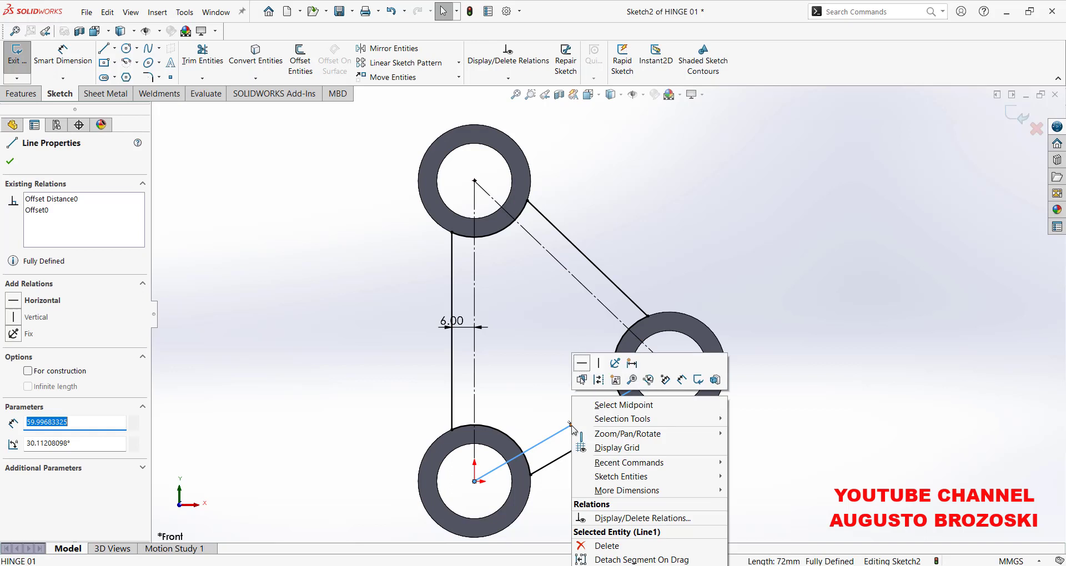
left_click(598, 381)
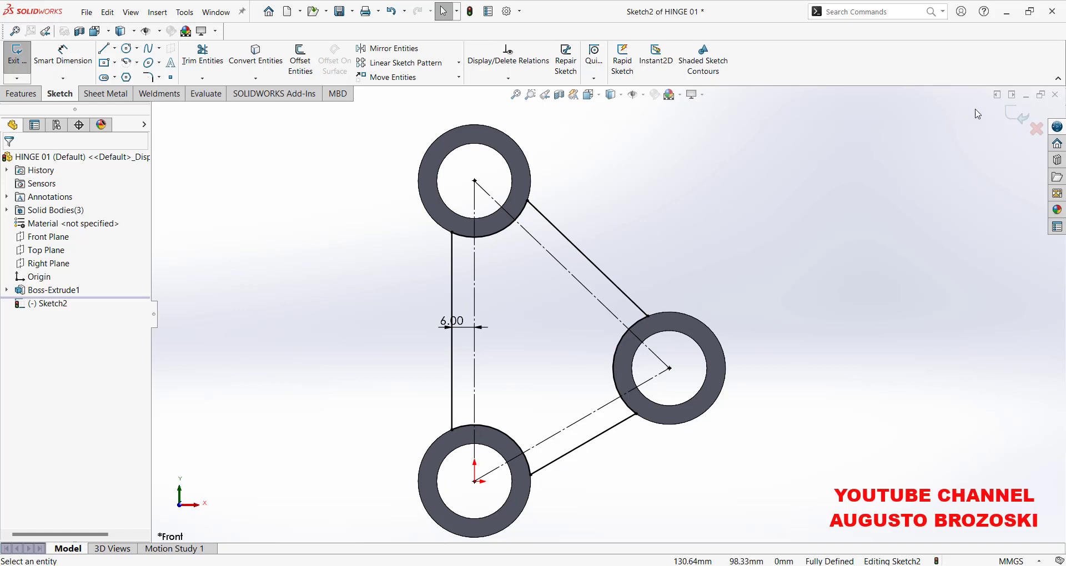
left_click(1012, 121)
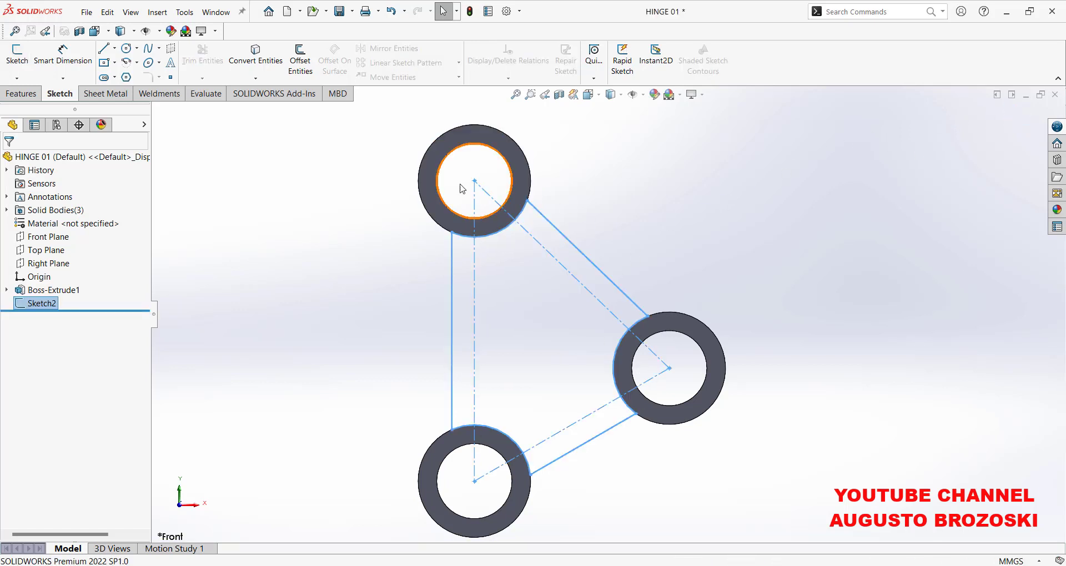
Check the thickness in the PDF drawing and extrude the web sketch 14 mm mid-plane, merged with the bosses.
left_click(23, 94)
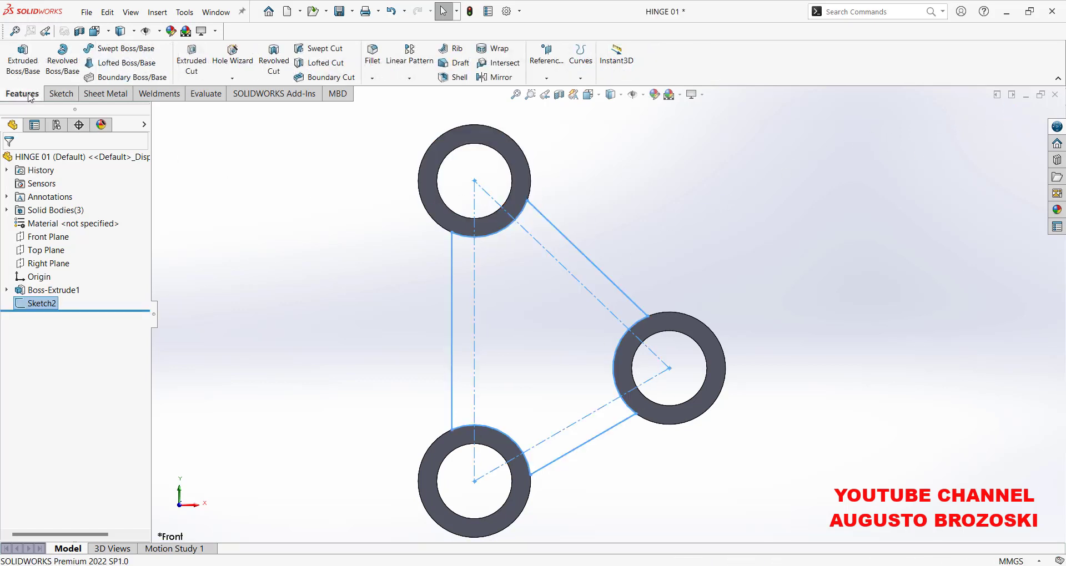
left_click(29, 64)
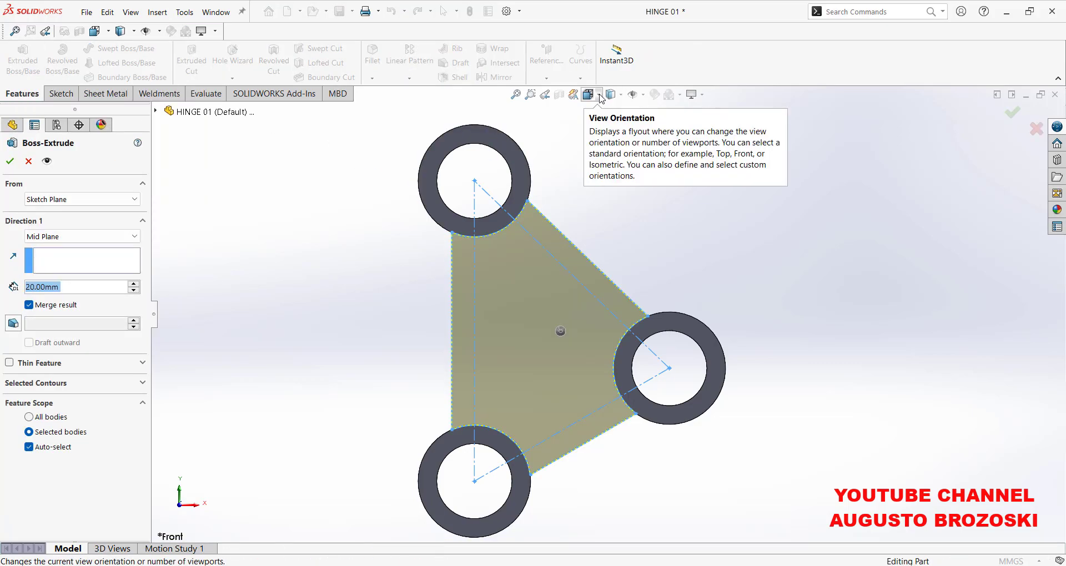
left_click(601, 96)
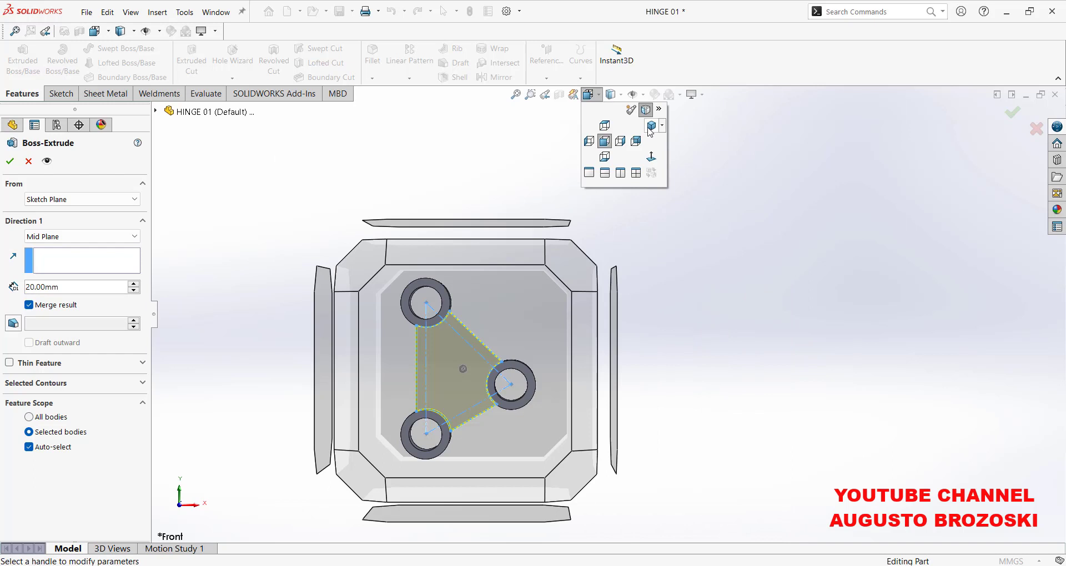
left_click(651, 131)
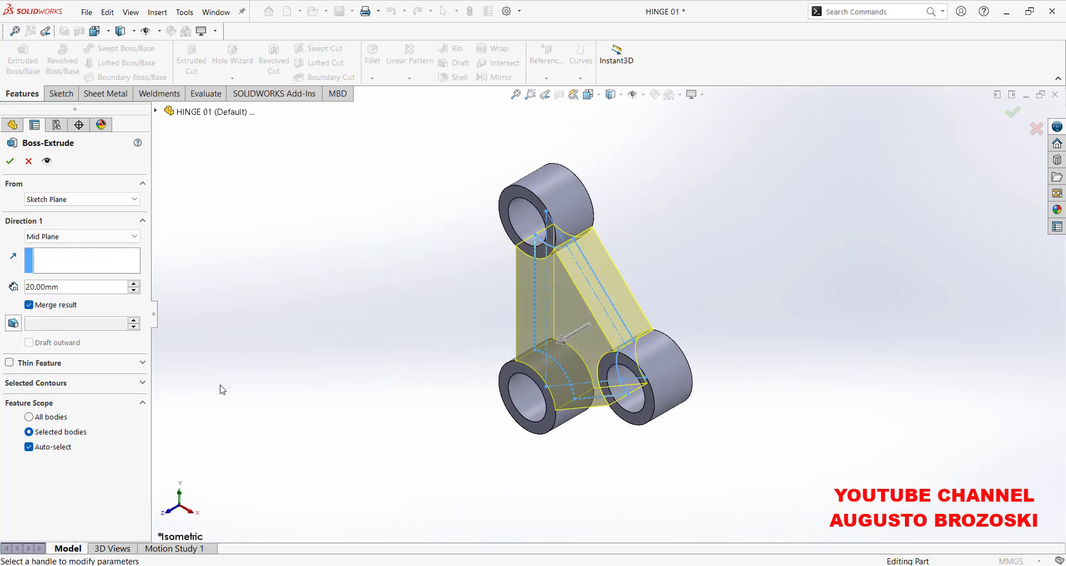
key("alt+Tab")
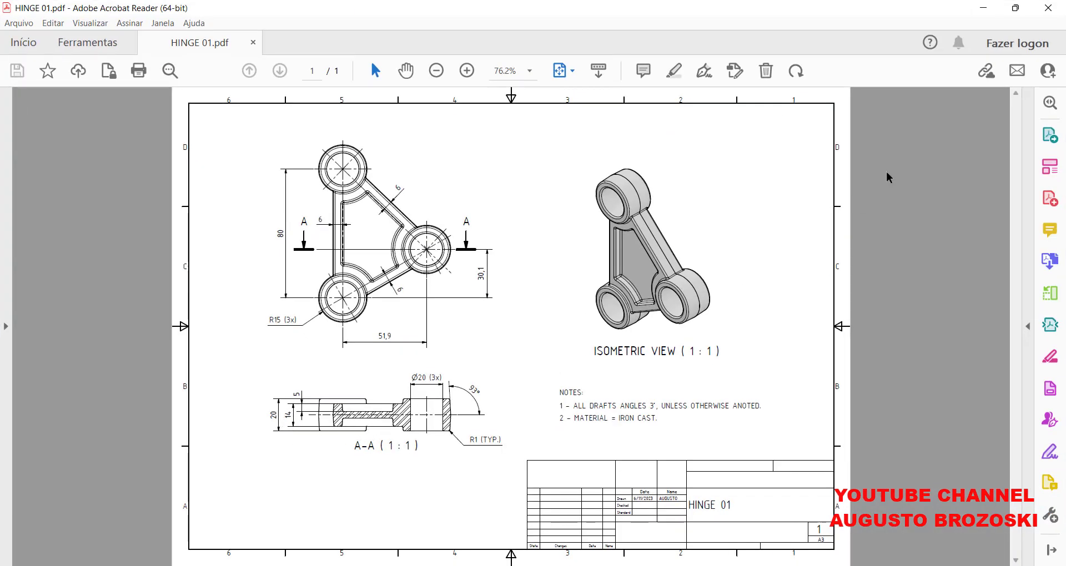
left_click(984, 8)
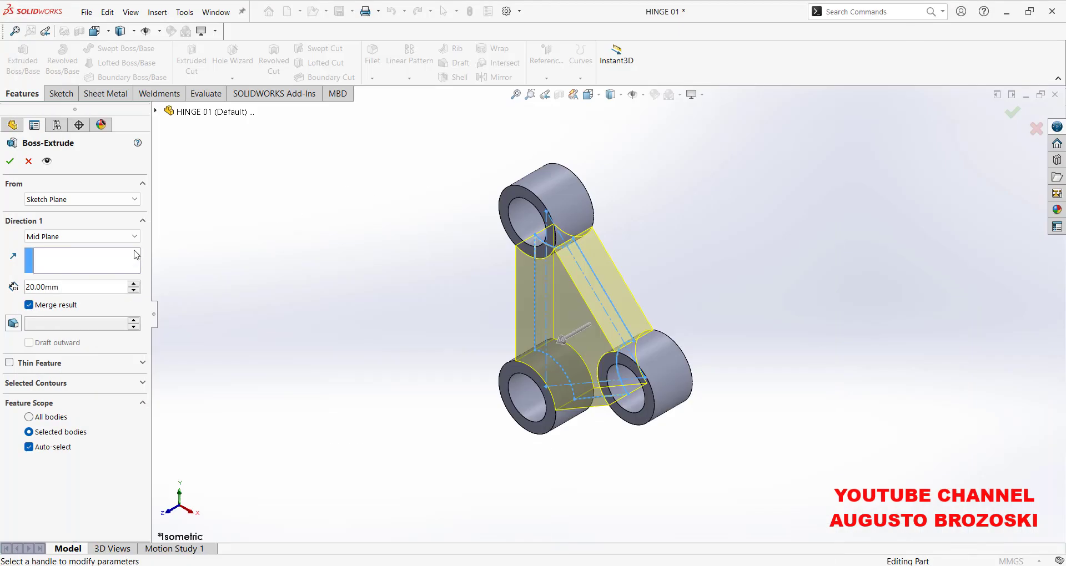
double_click(53, 288)
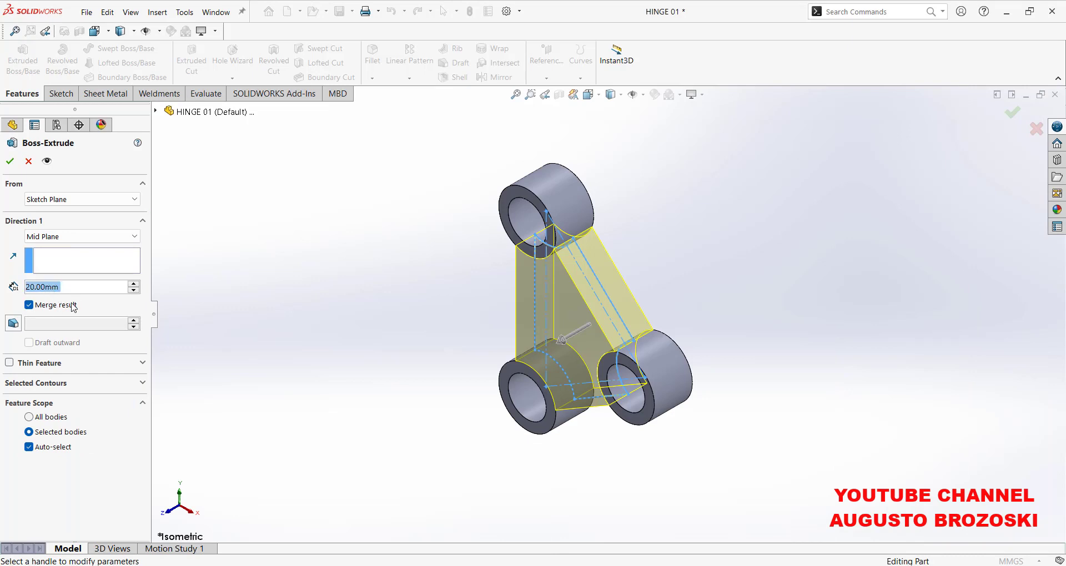
type("14")
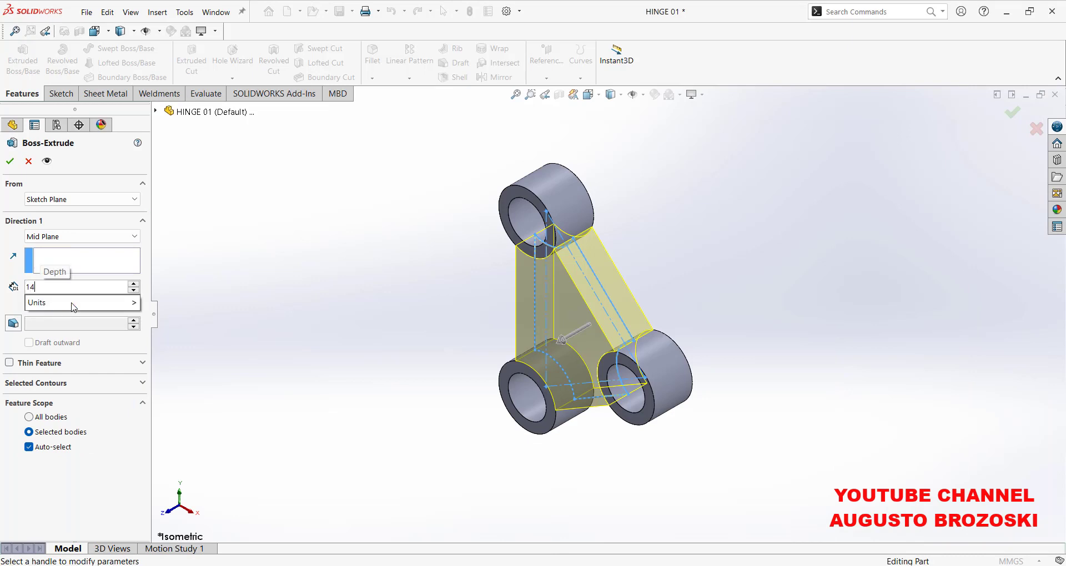
key("Return")
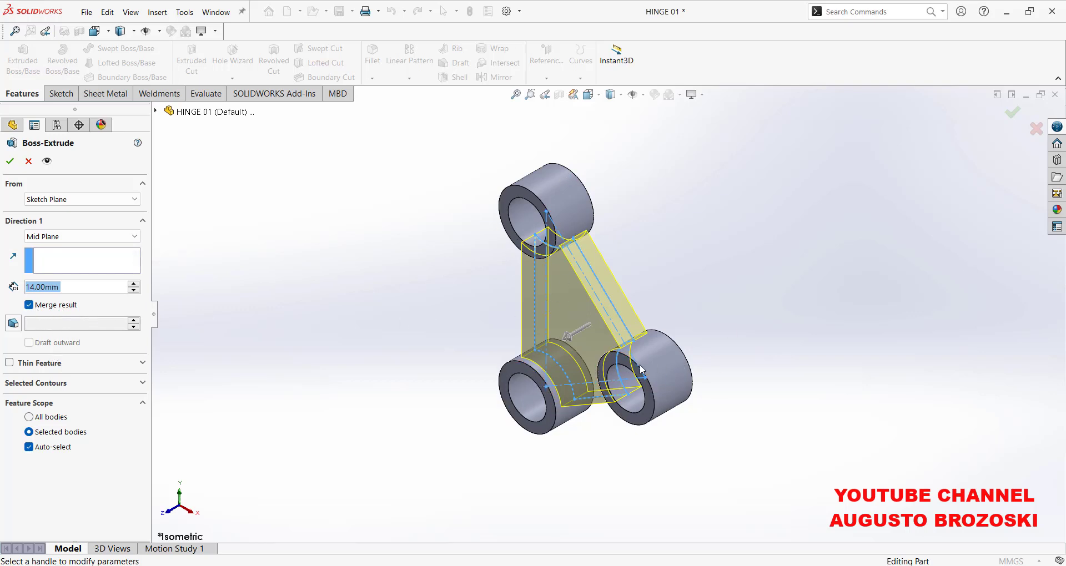
left_click(10, 161)
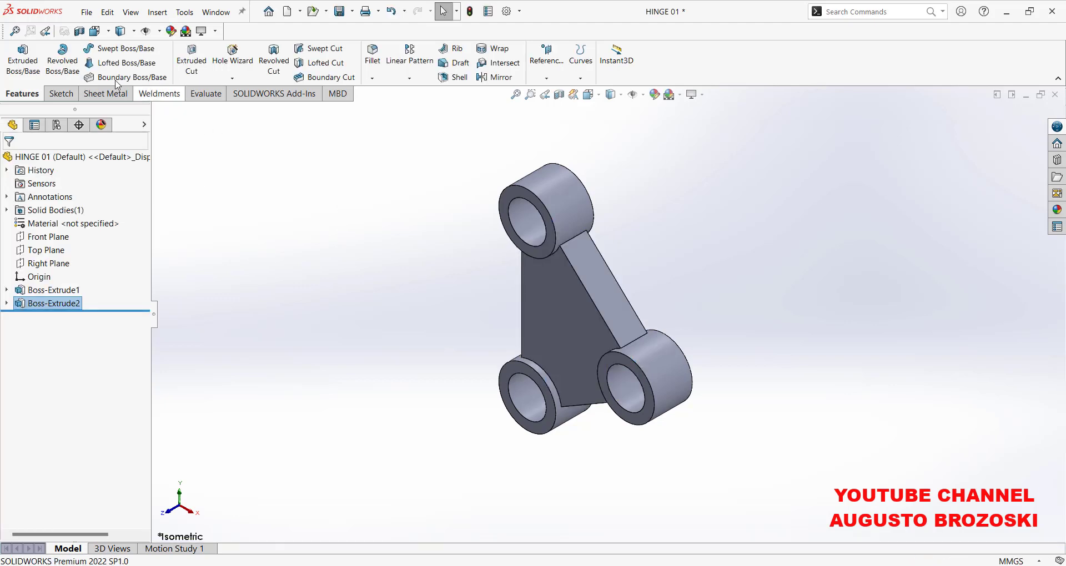
Save the part and consult the HINGE 01 PDF drawing for the recess inside the web.
left_click(339, 11)
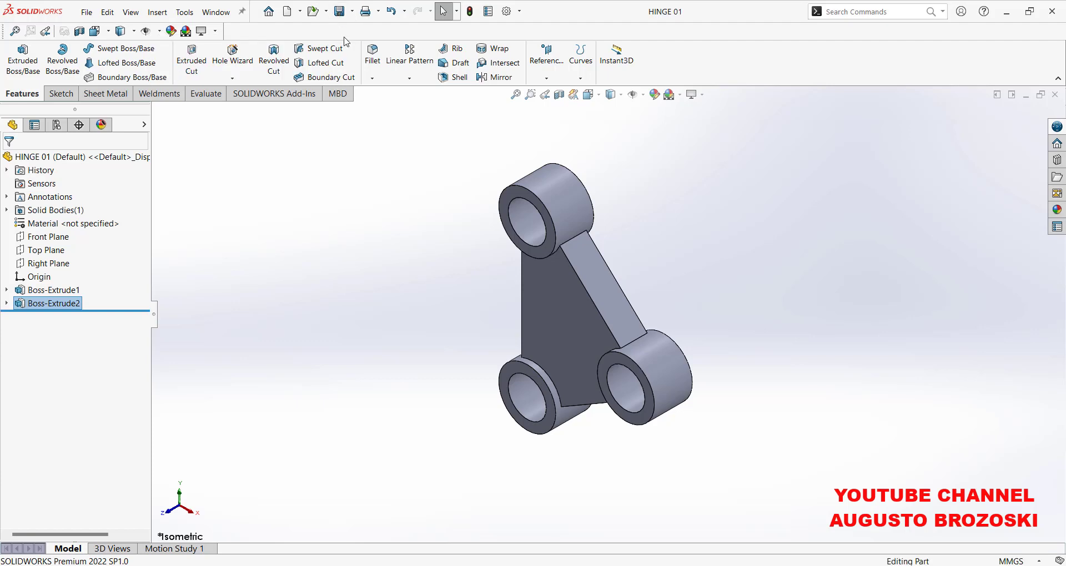
left_click(362, 95)
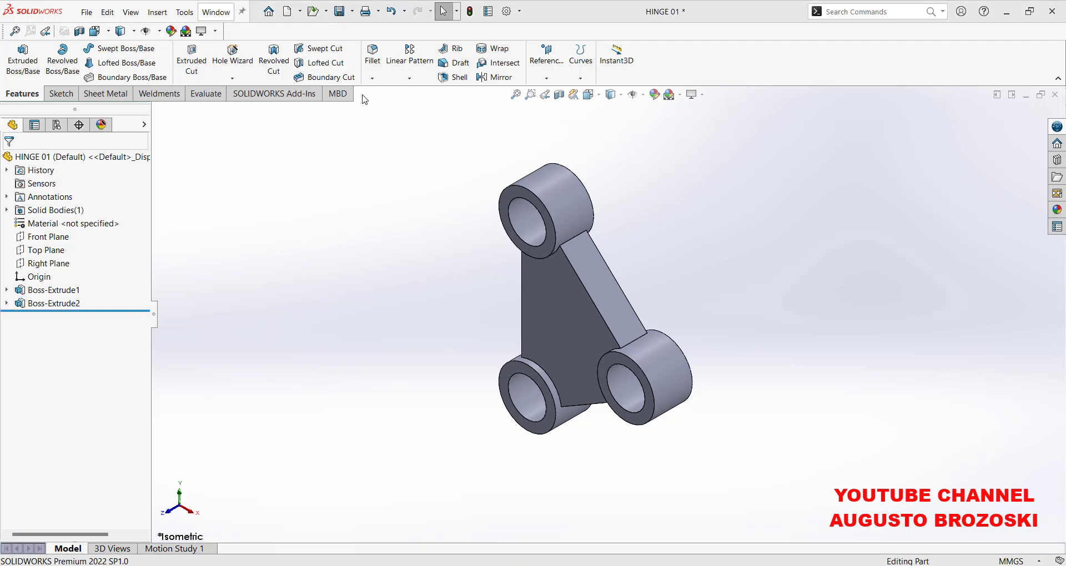
key("alt+Tab")
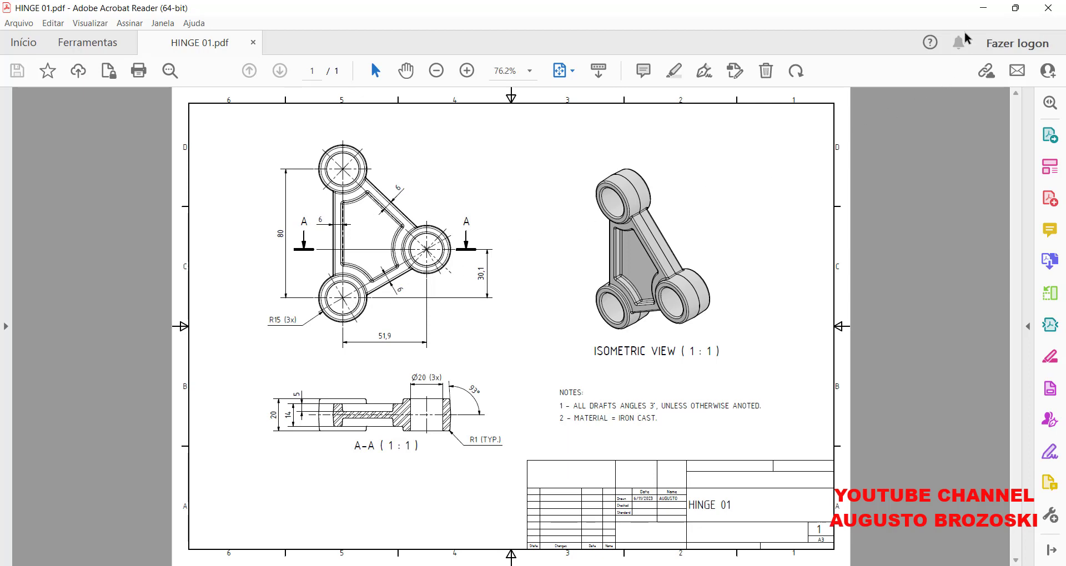
left_click(983, 7)
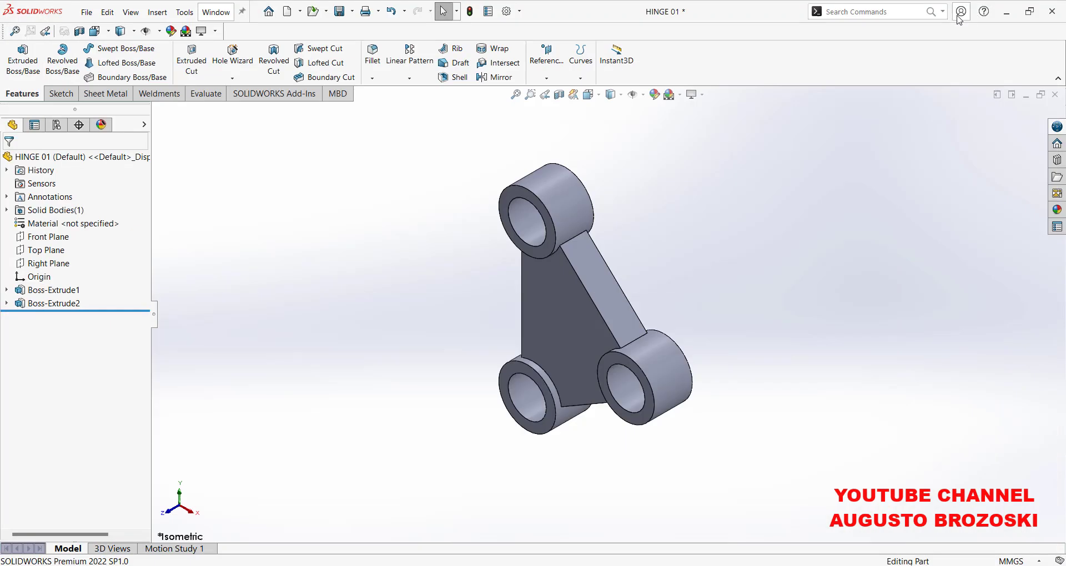
Sketch on the web's front face a 6 mm inward offset of its whole boundary, with dimensions added, and exit the sketch.
left_click(69, 93)
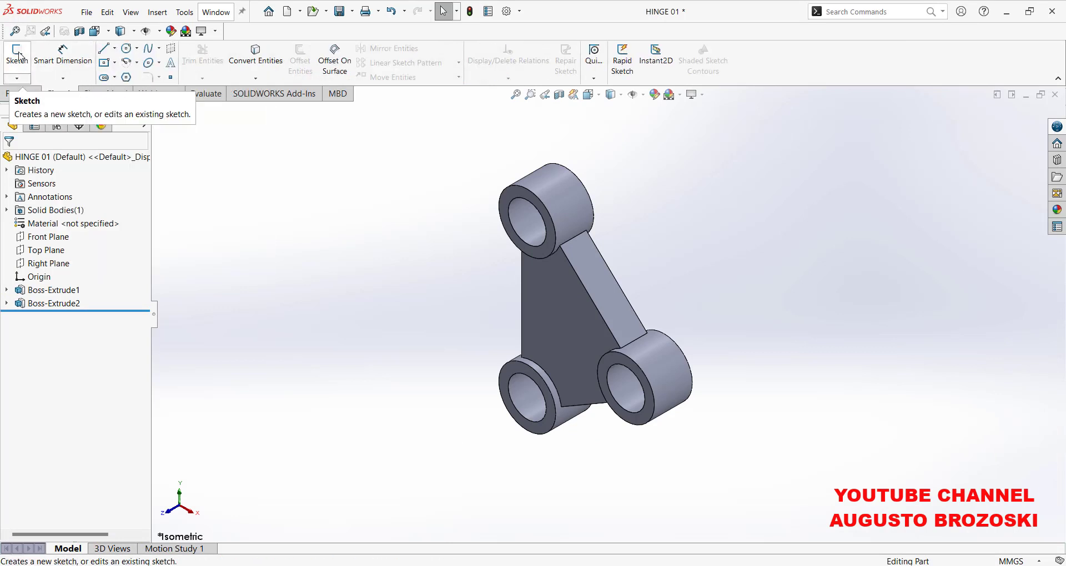
left_click(17, 56)
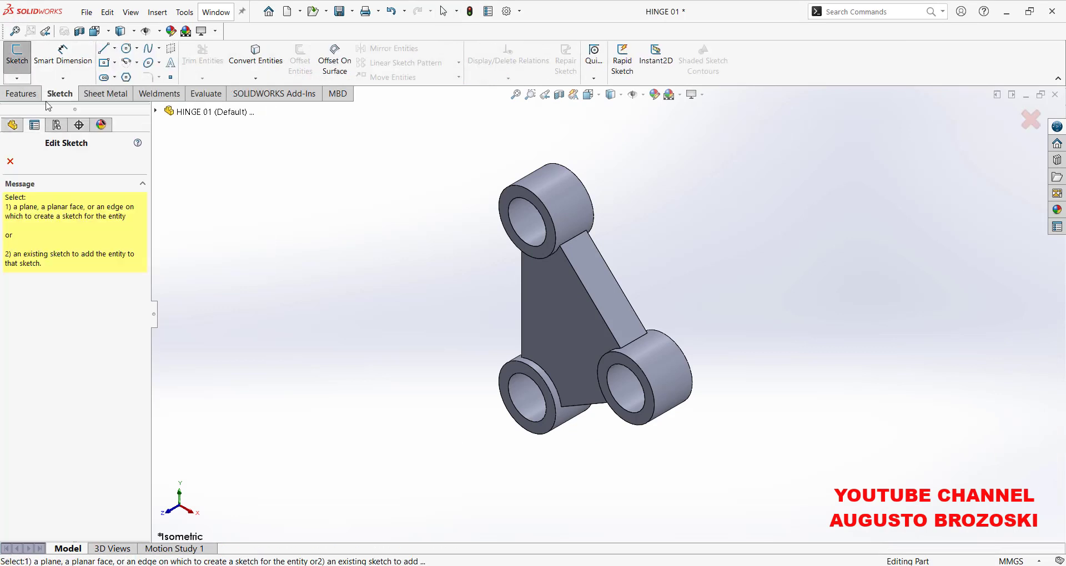
left_click(556, 302)
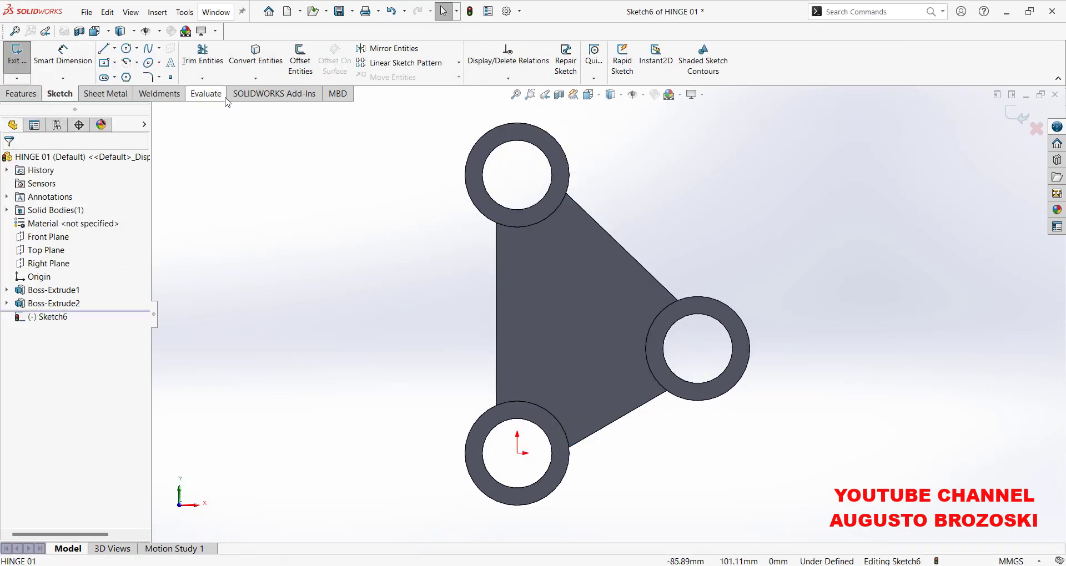
left_click(300, 66)
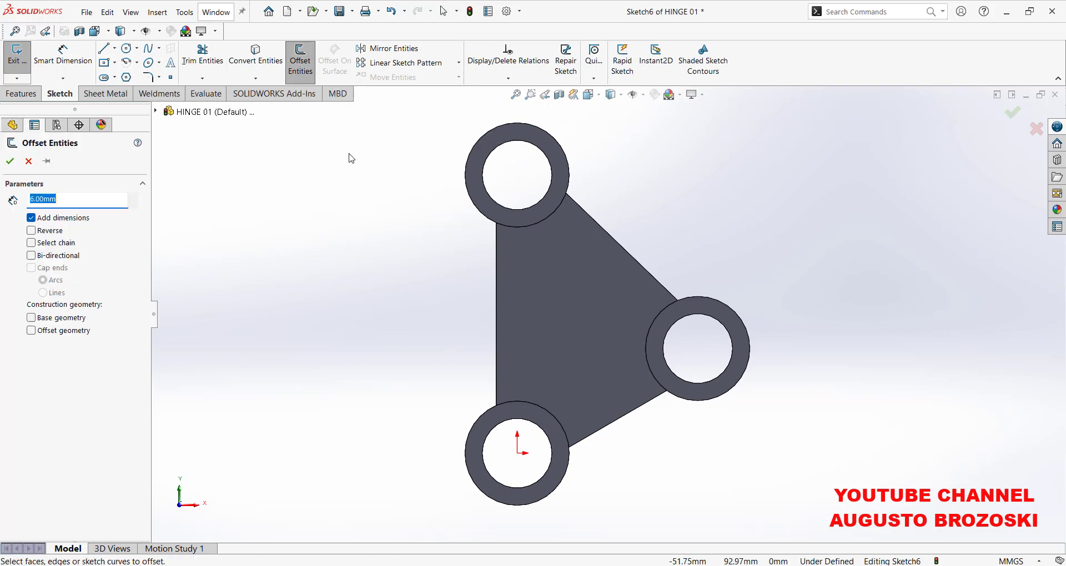
left_click(562, 289)
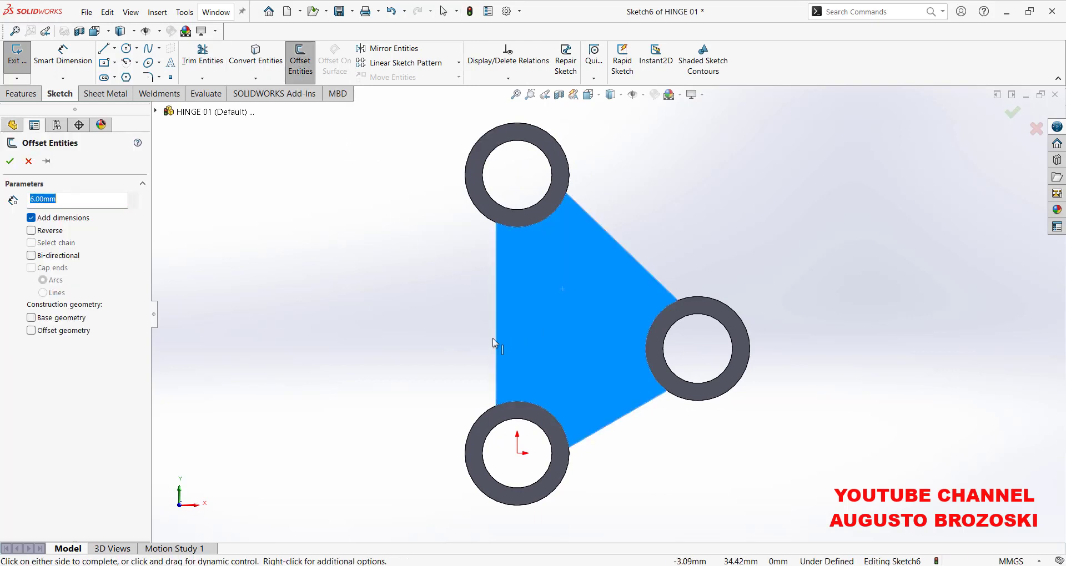
left_click(32, 231)
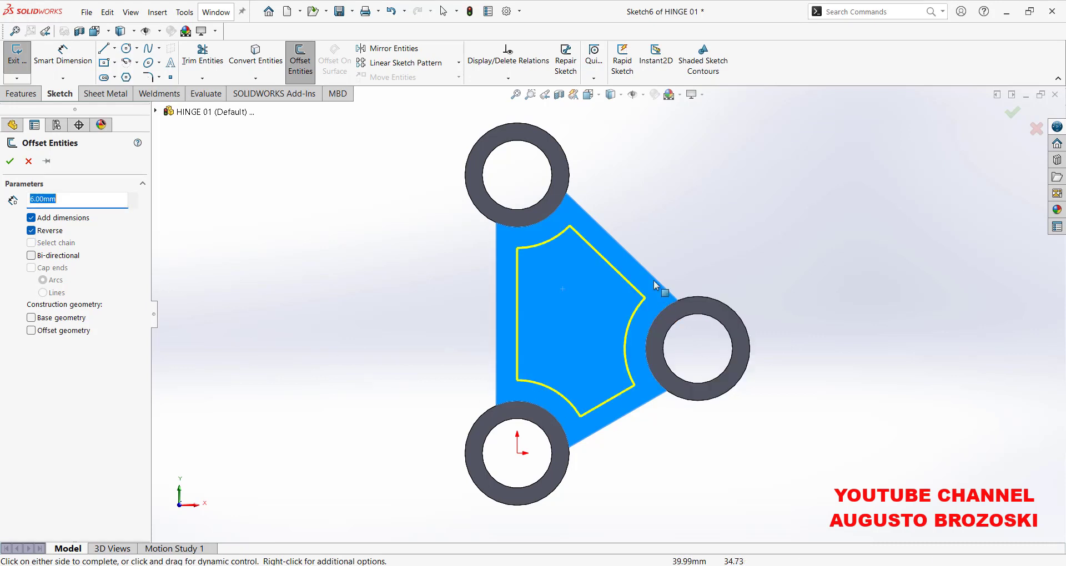
left_click(10, 162)
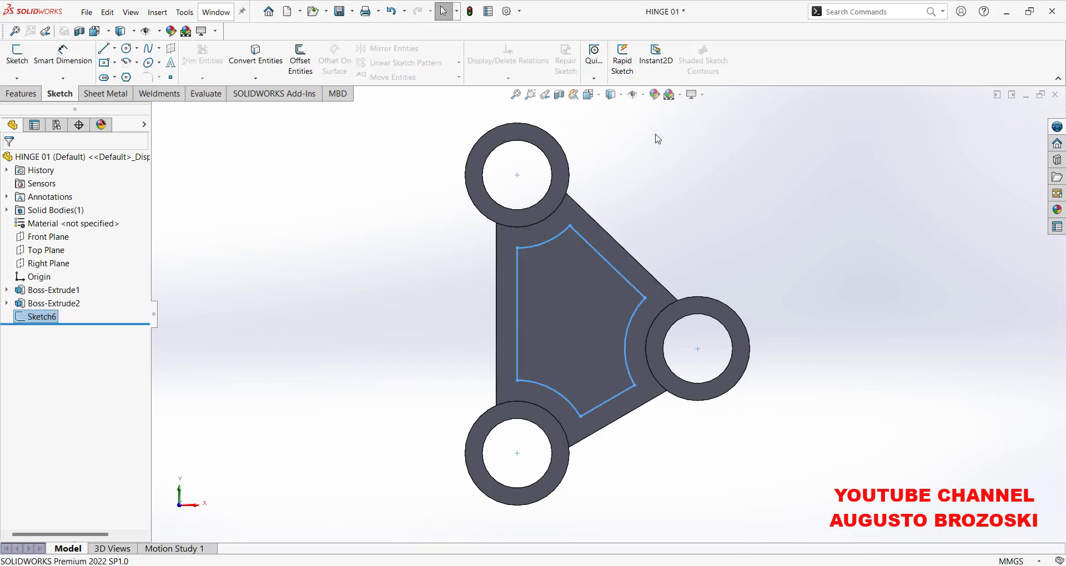
left_click(588, 94)
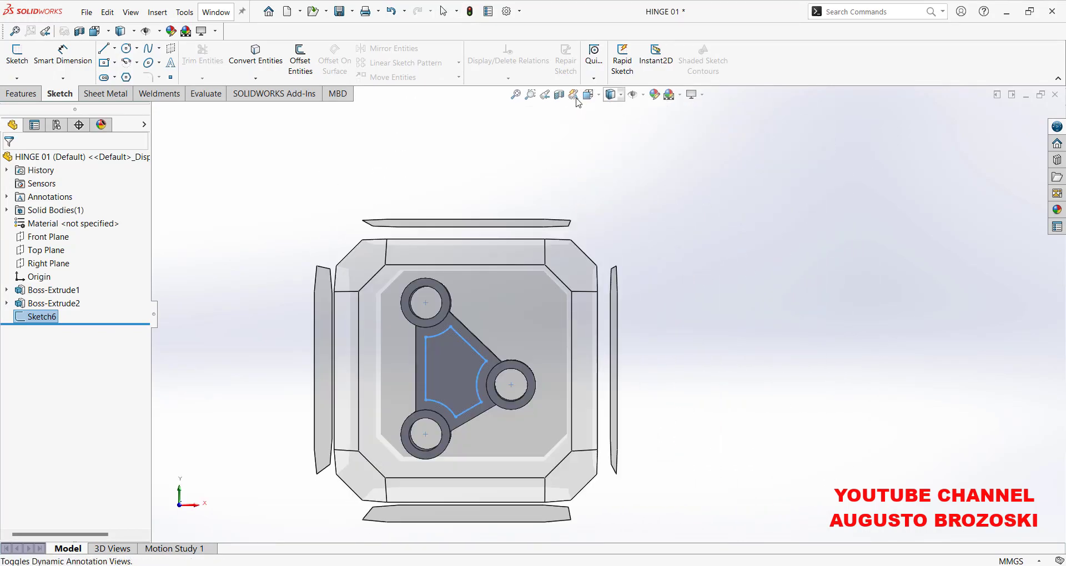
Cut the inner offset profile into the web's front face as a blind pocket 5 mm deep.
left_click(589, 94)
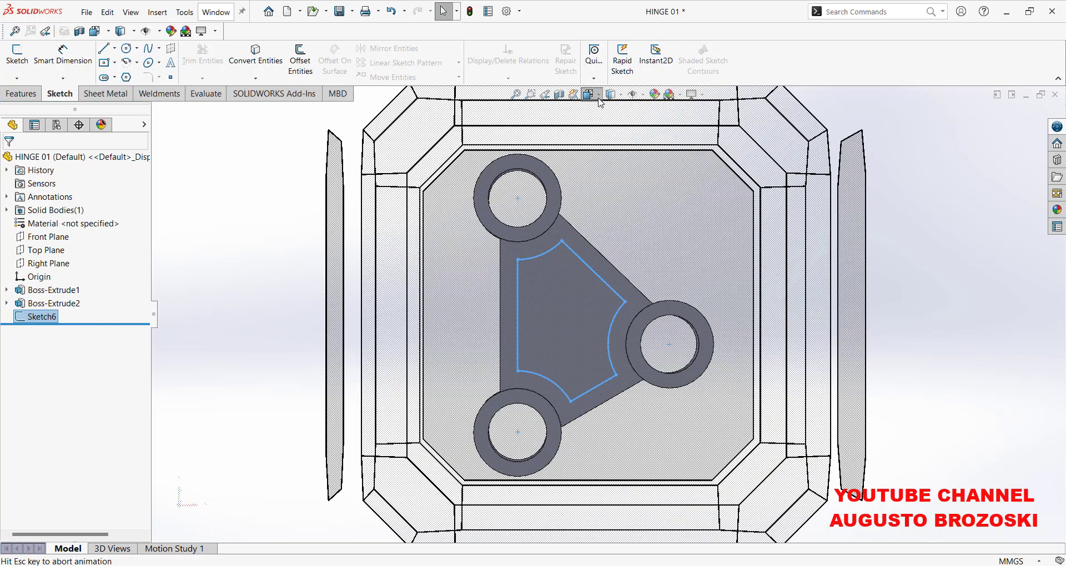
left_click(647, 121)
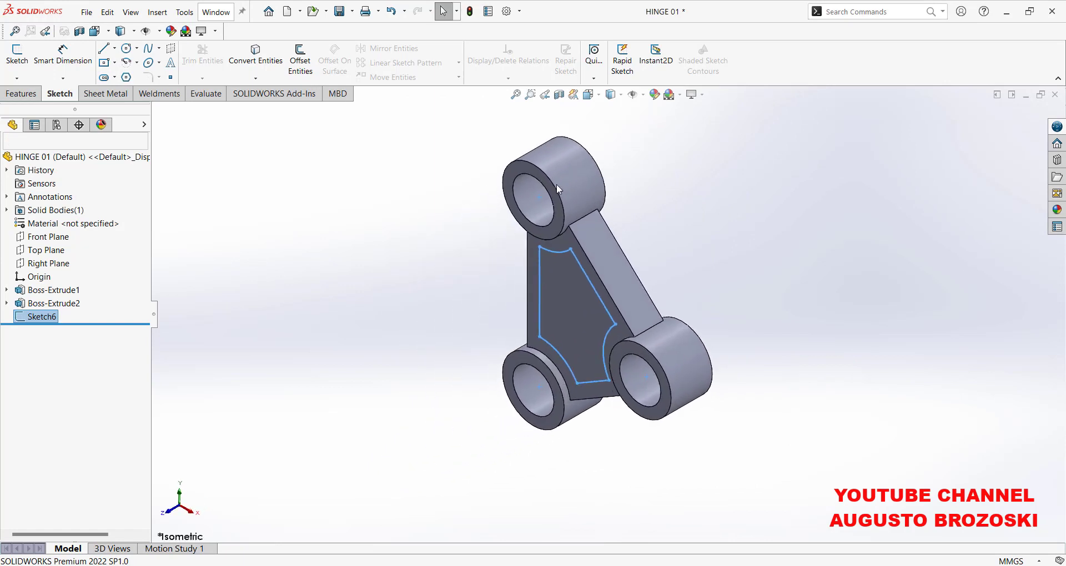
left_click(21, 93)
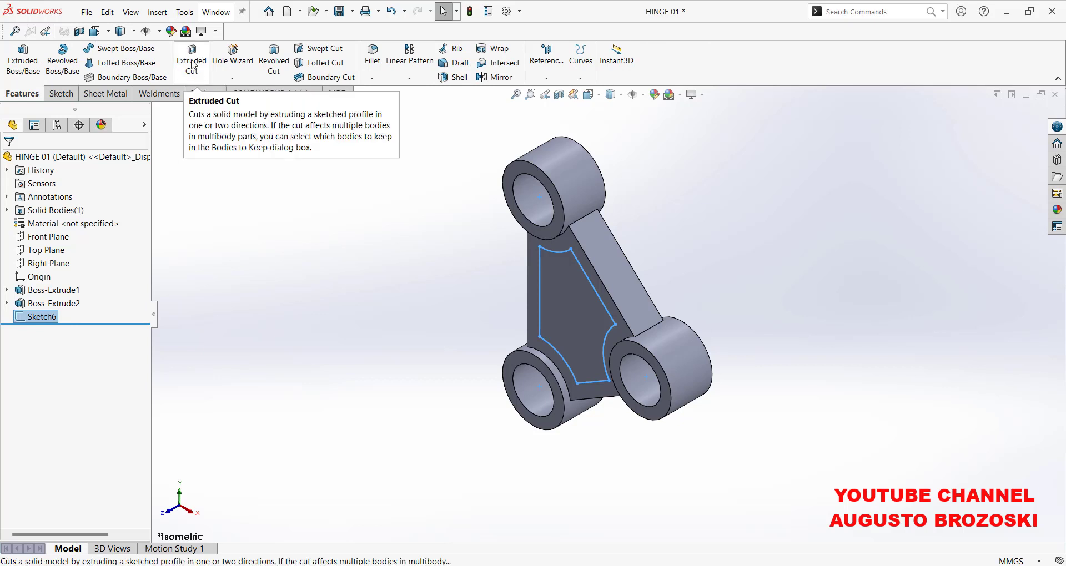
left_click(193, 78)
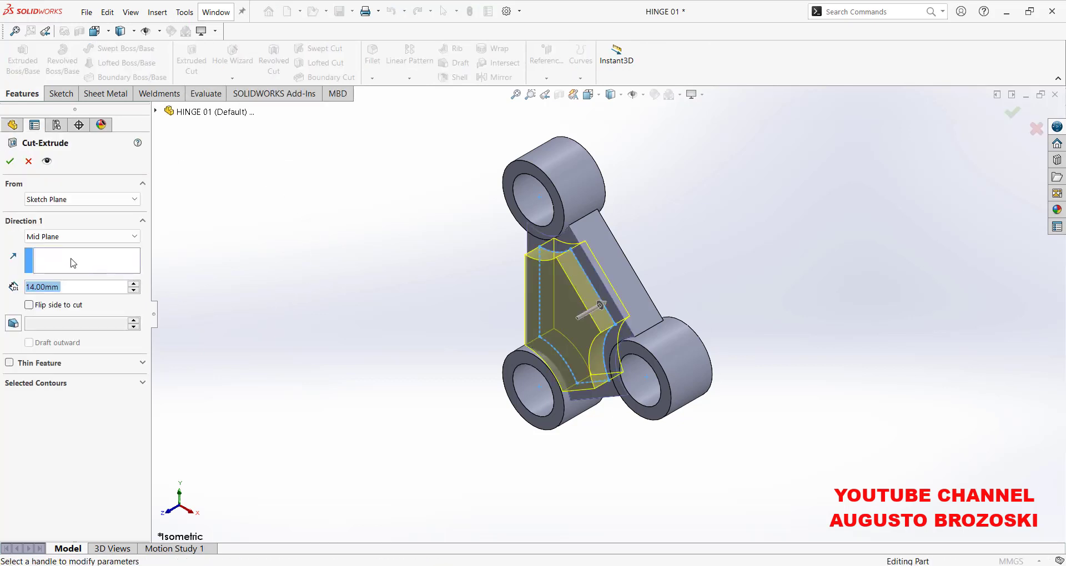
left_click(77, 237)
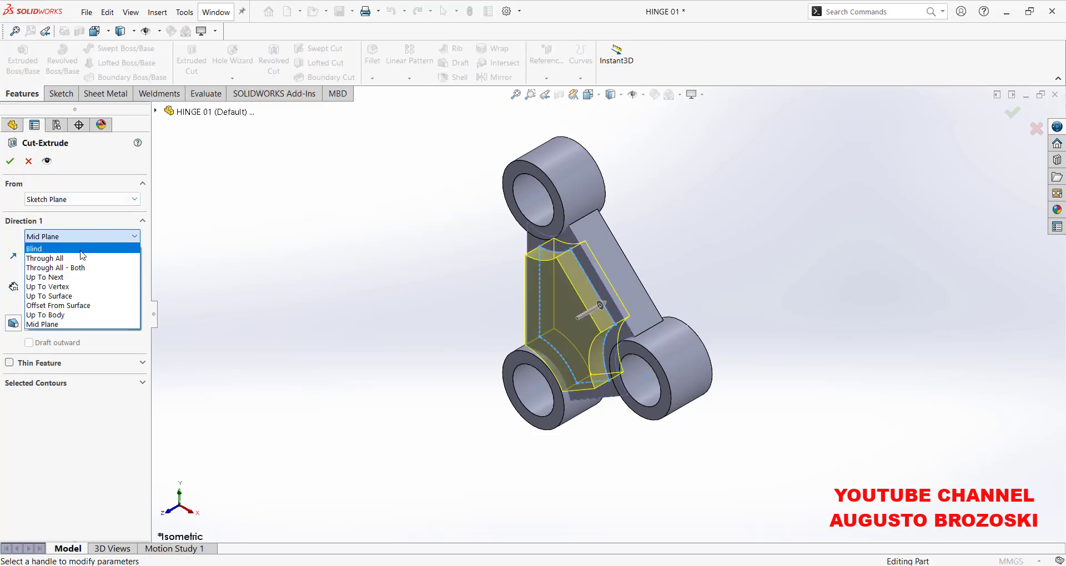
left_click(56, 249)
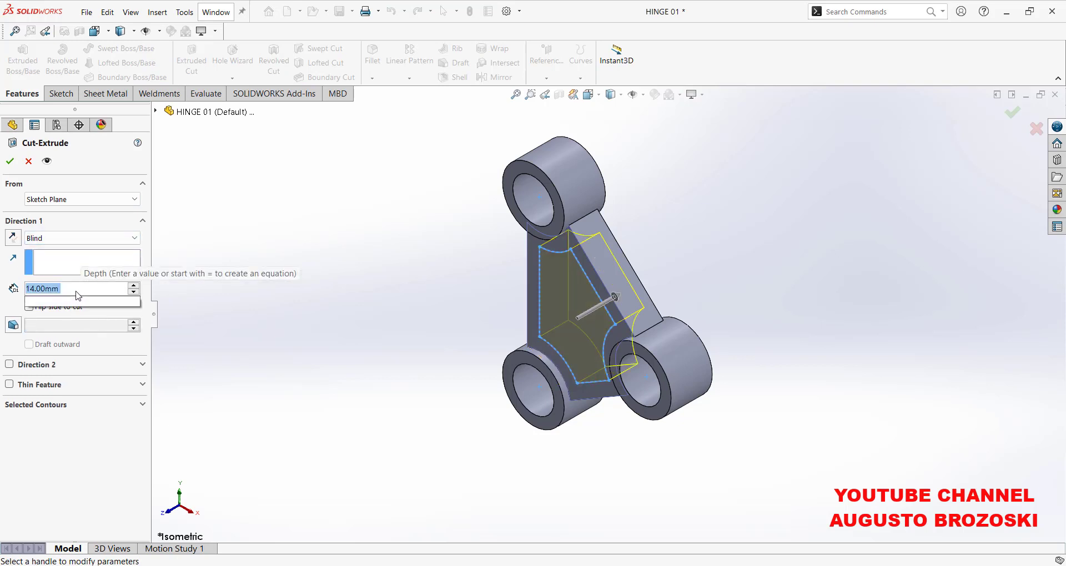
type("5")
key("Return")
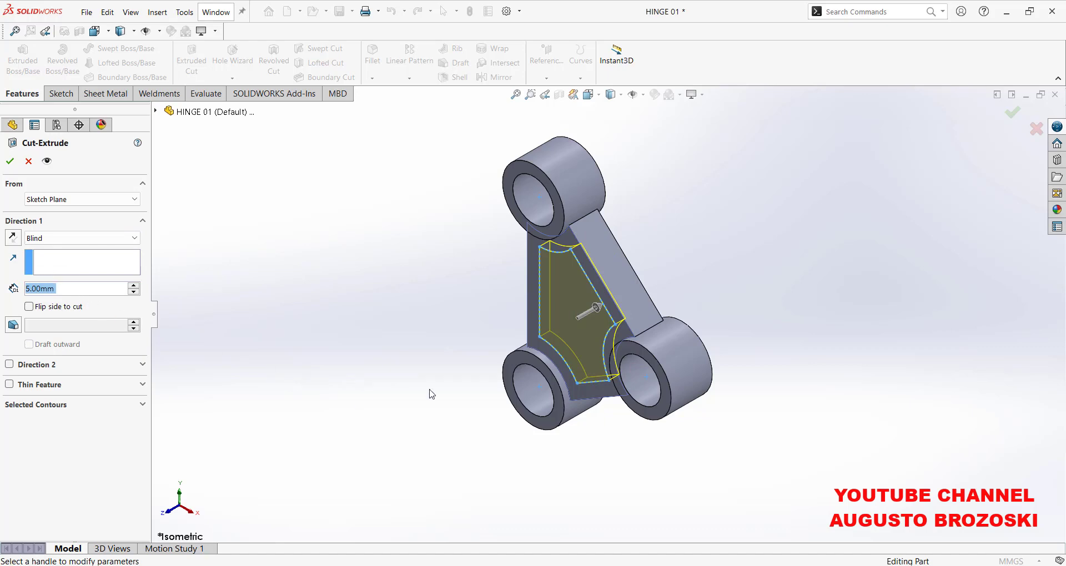
key("ctrl+8")
mouse_move(625, 245)
middle_mouse_down()
mouse_move(478, 311)
mouse_move(573, 274)
middle_mouse_up()
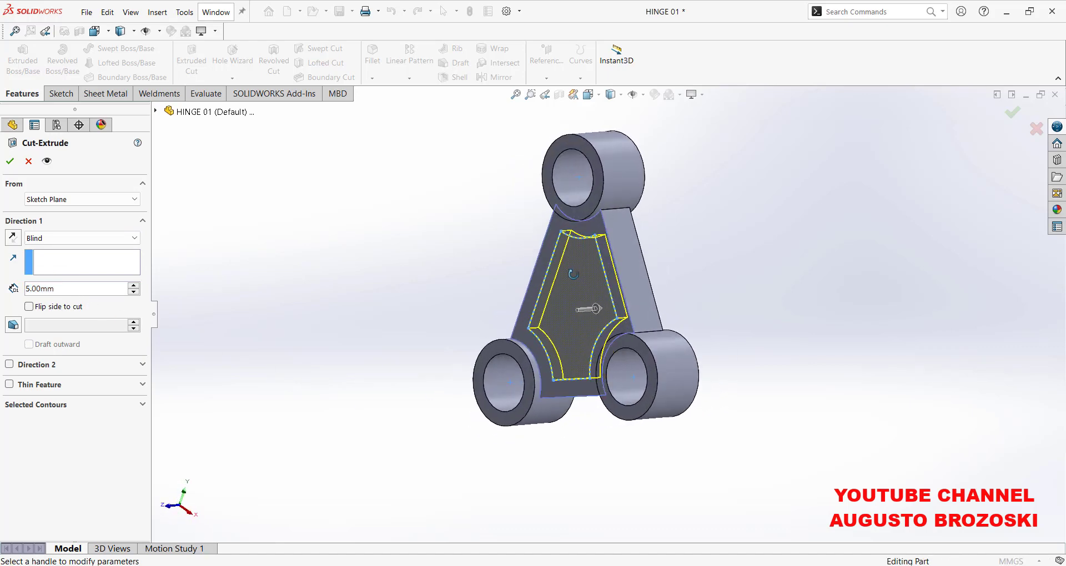
left_click(11, 162)
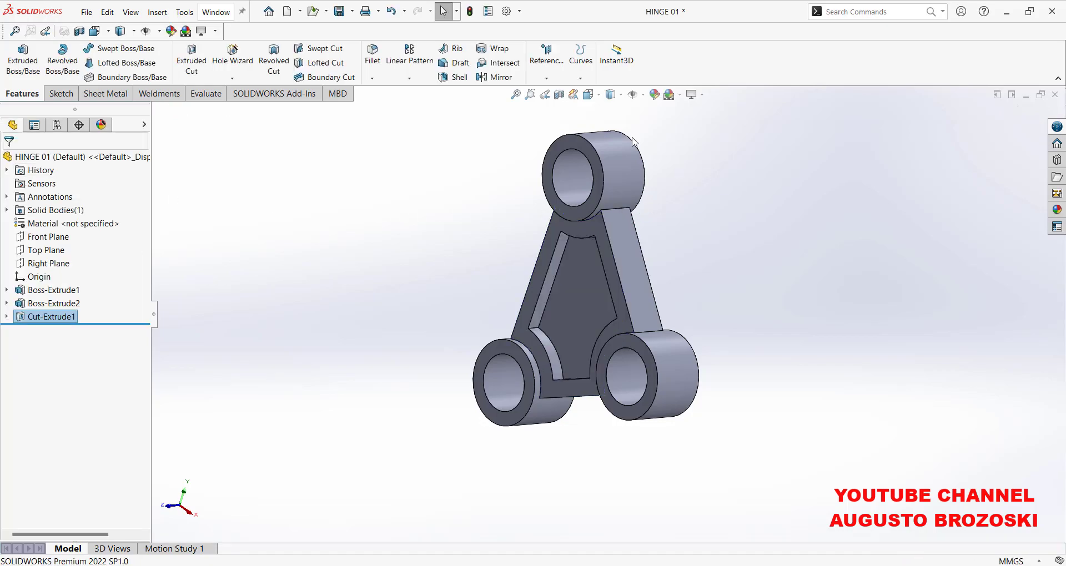
Mirror the web's pocket cut about the Front Plane to recess the opposite face as well.
left_click(600, 96)
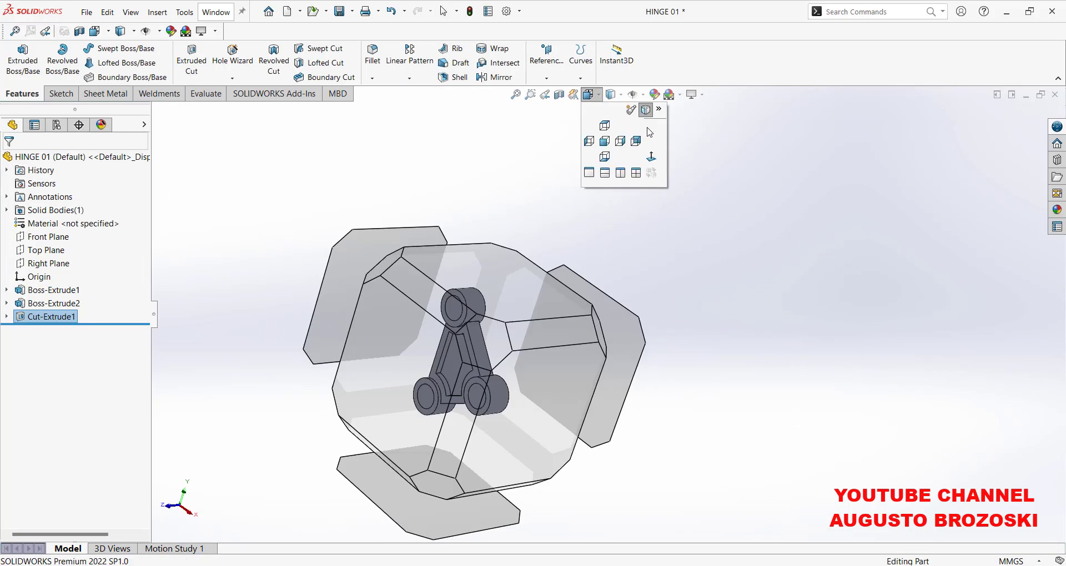
left_click(650, 126)
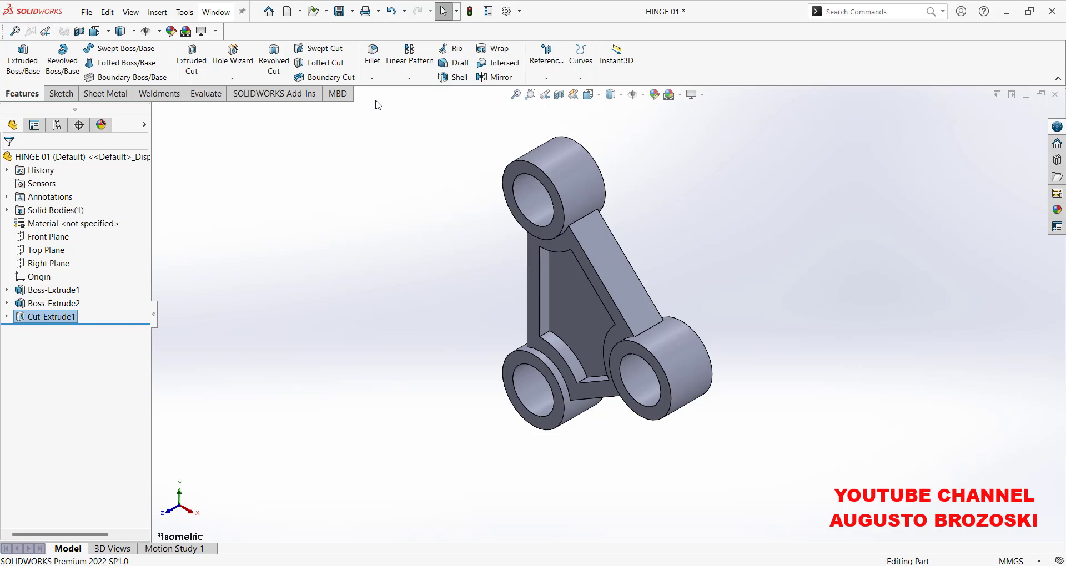
left_click(491, 78)
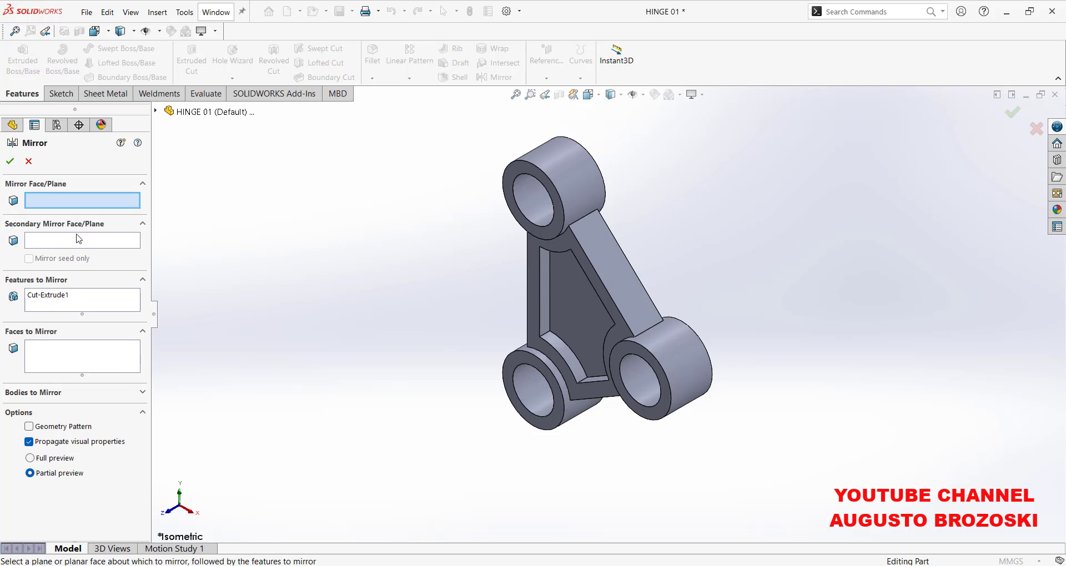
left_click(156, 112)
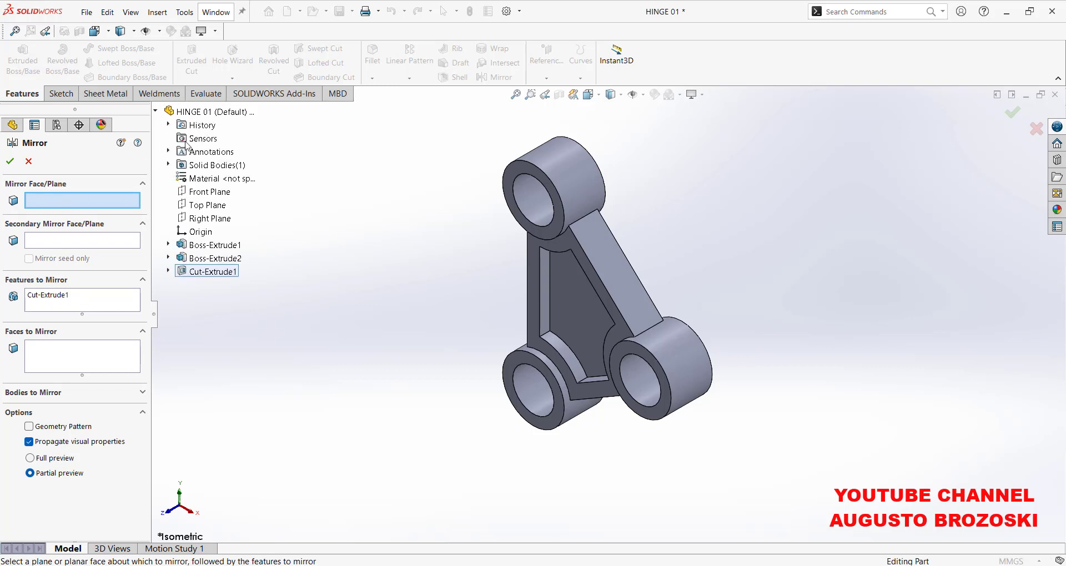
left_click(215, 194)
middle_click_drag(523, 293, 434, 325)
left_click(10, 161)
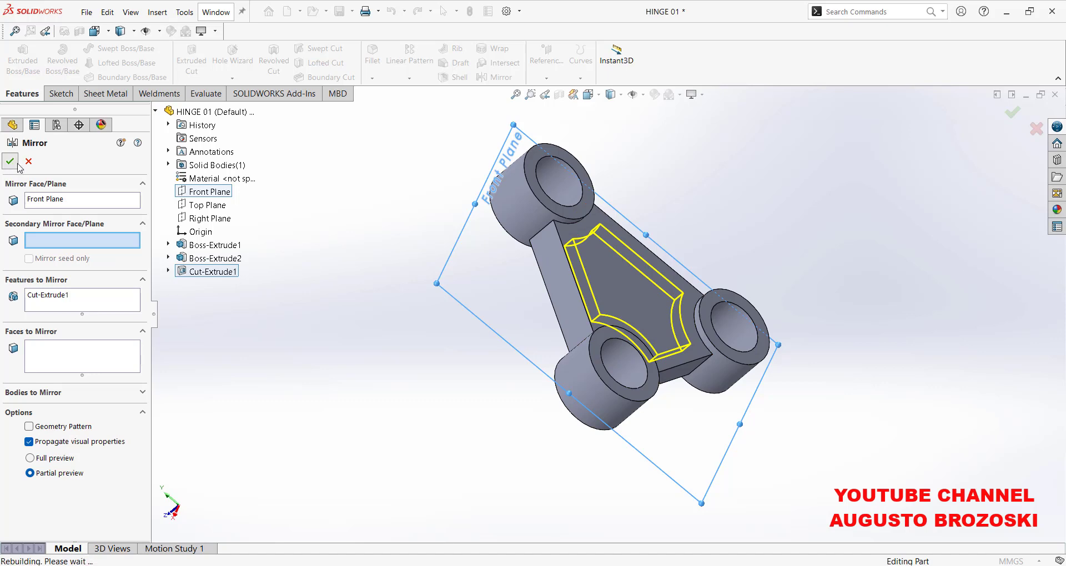
middle_click_drag(501, 291, 557, 252)
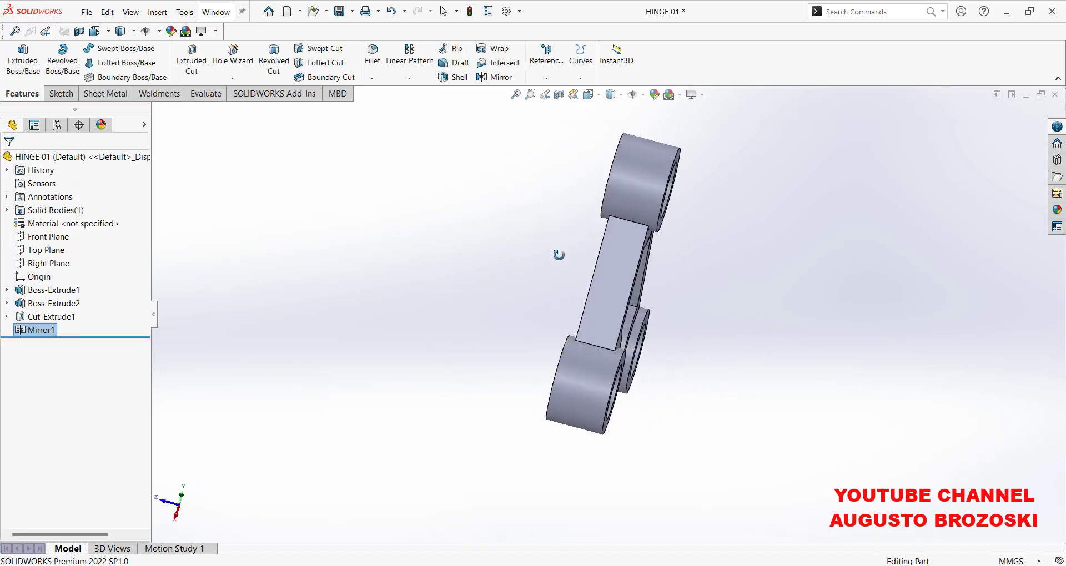
left_click(589, 99)
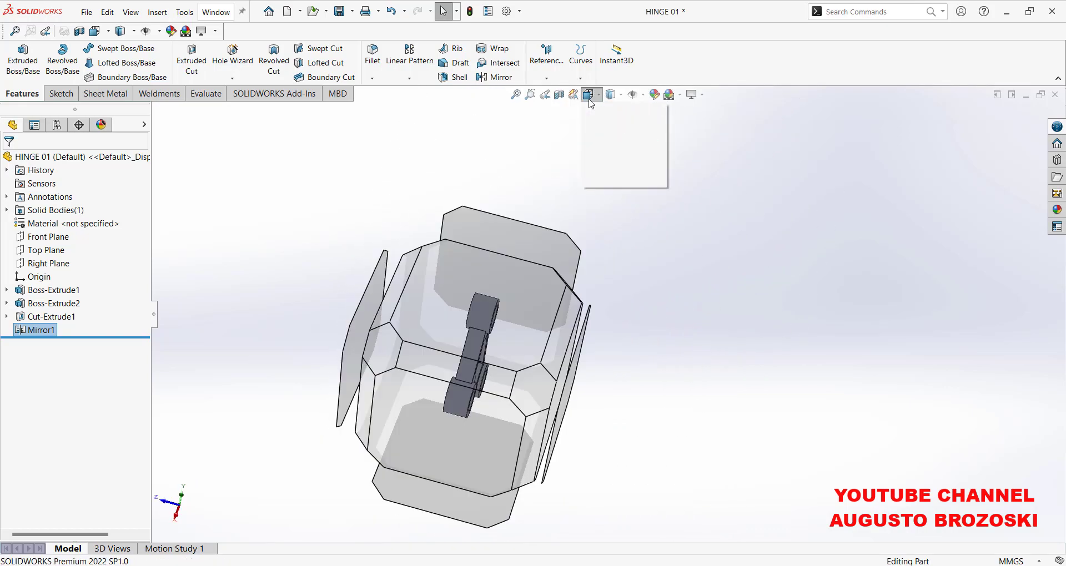
left_click(652, 127)
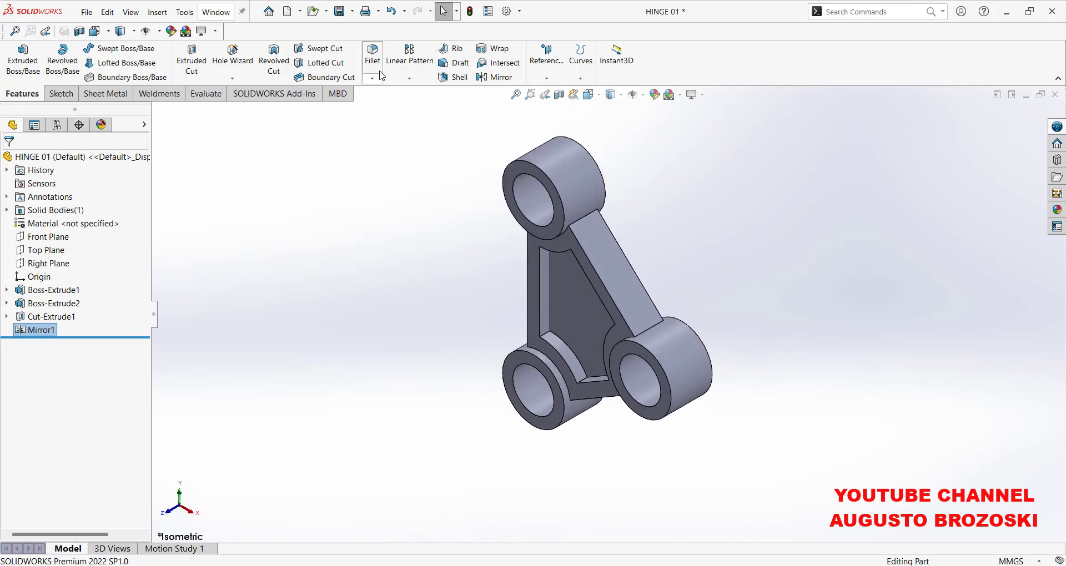
Save the part and check the draft requirements in the HINGE 01 PDF drawing and the options of the Draft command.
left_click(339, 11)
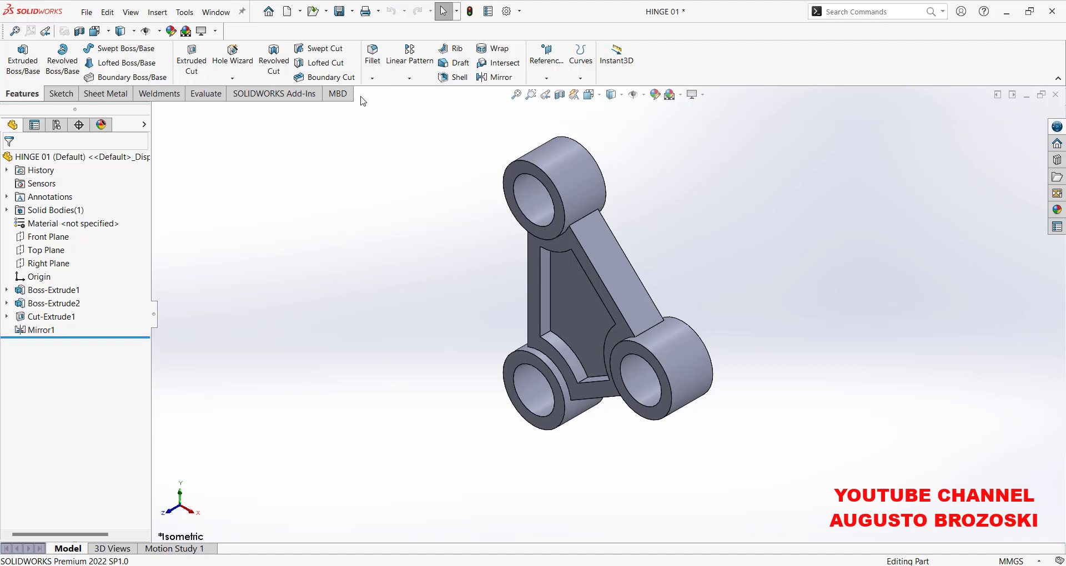
key("alt+Tab")
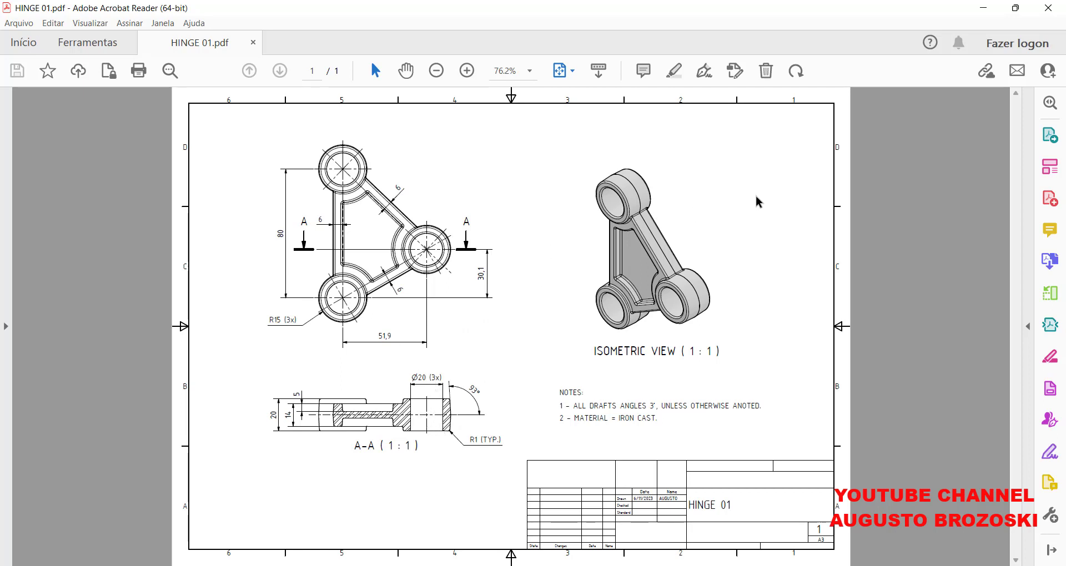
left_click(979, 6)
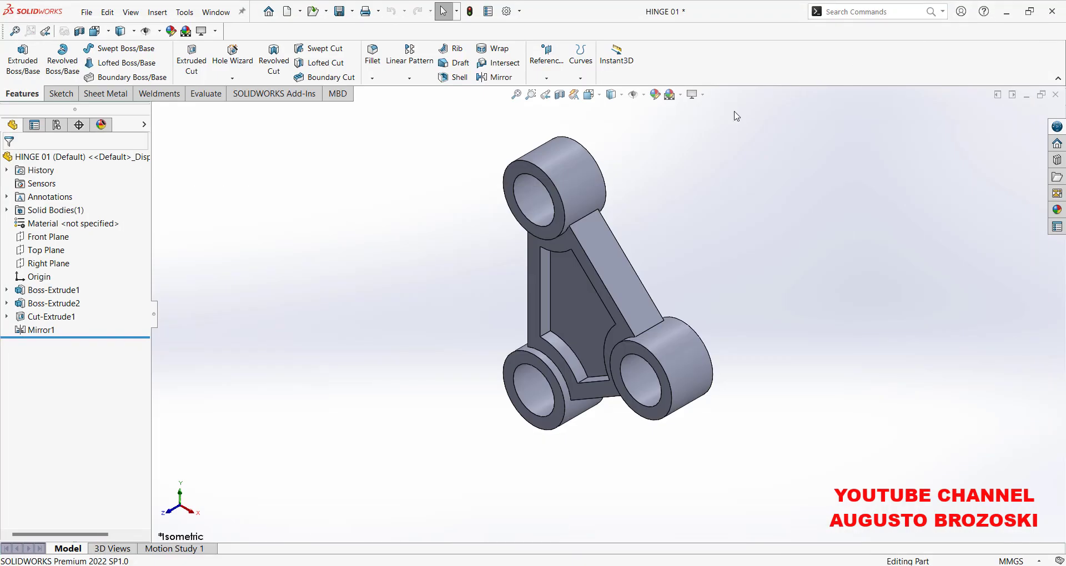
left_click(454, 63)
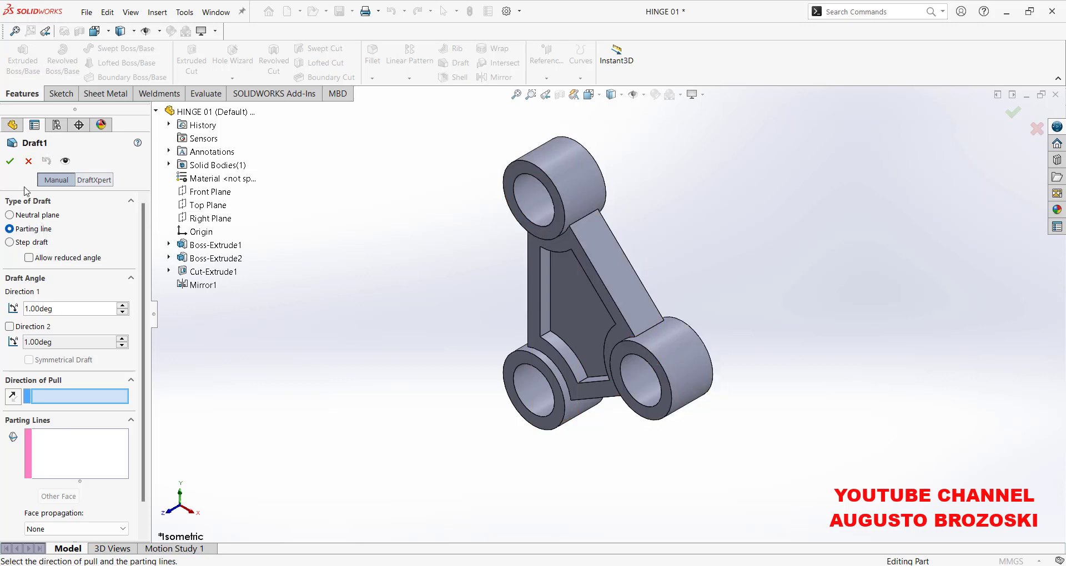
left_click(28, 161)
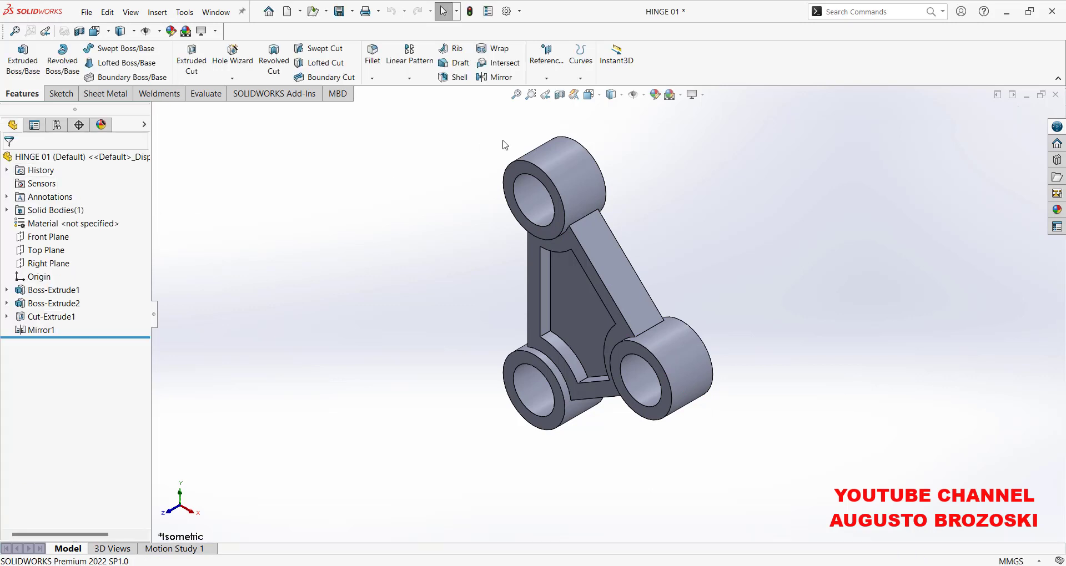
Split the outer cylindrical faces of the three bosses and the web's three outer side faces with an intersection split line at the Front Plane.
left_click(578, 72)
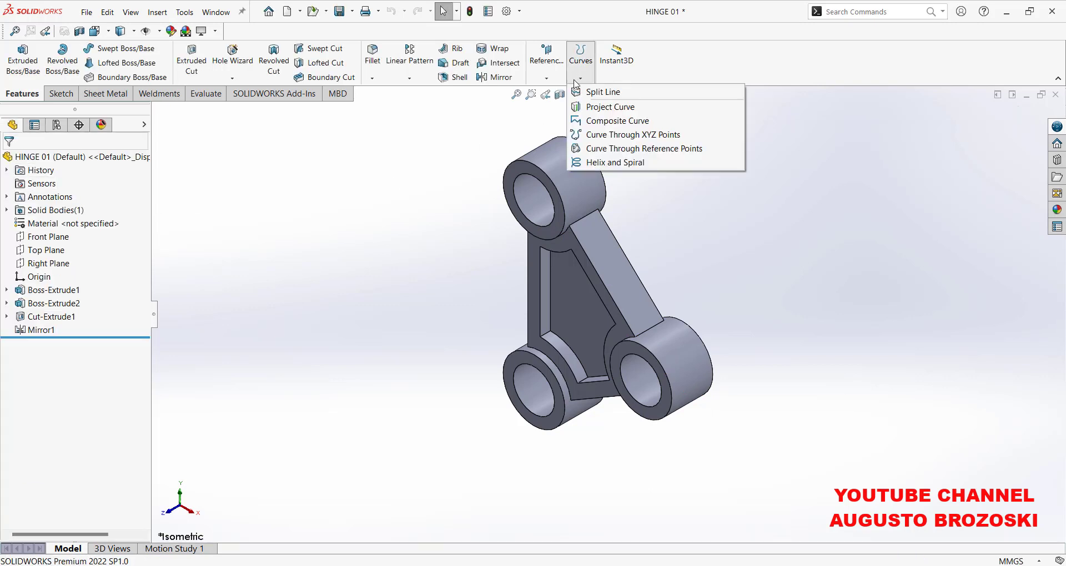
left_click(605, 93)
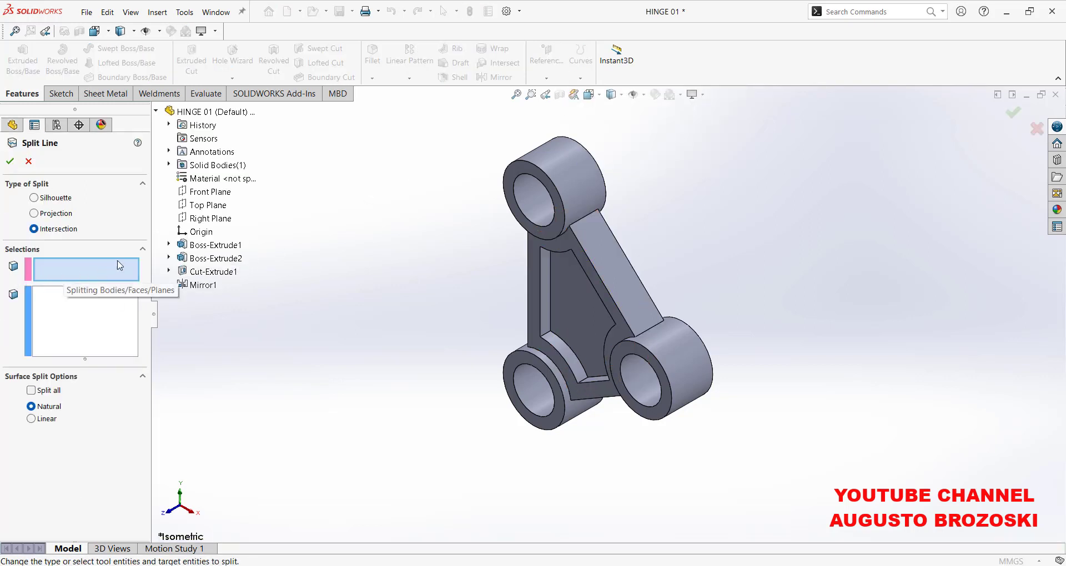
left_click(219, 191)
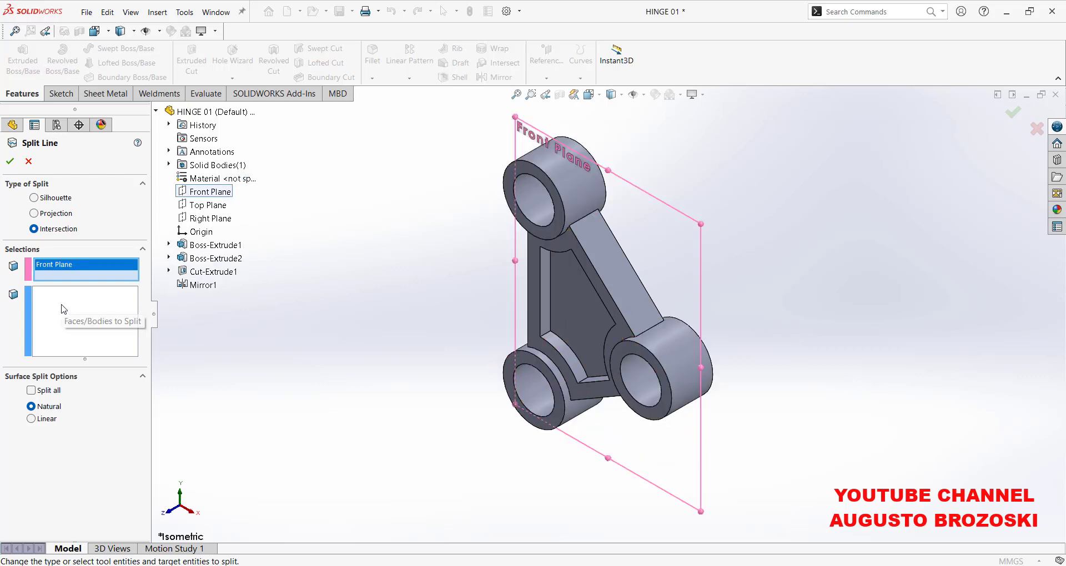
left_click(583, 175)
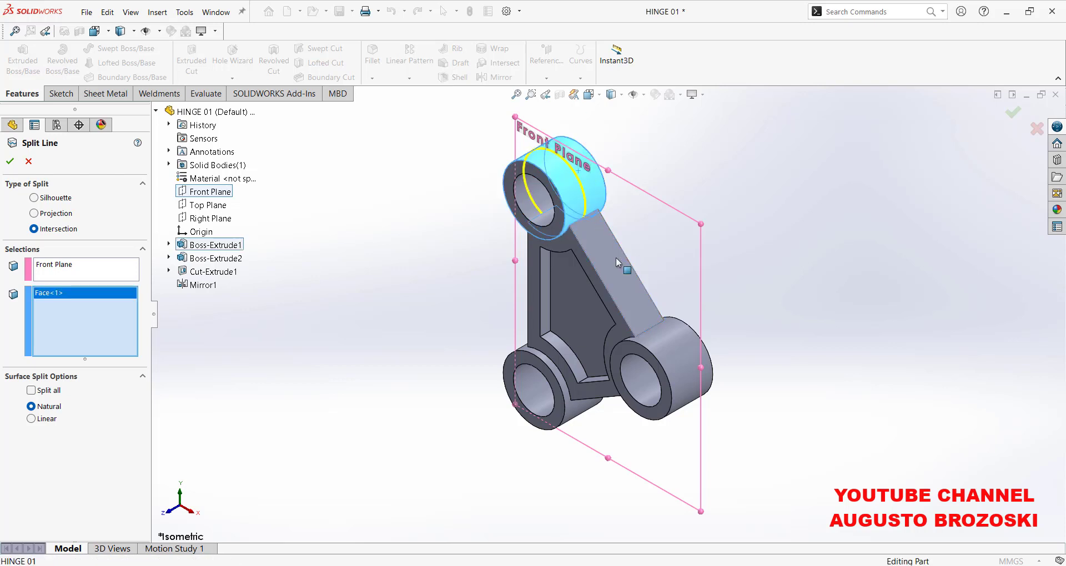
left_click(615, 258)
left_click(665, 341)
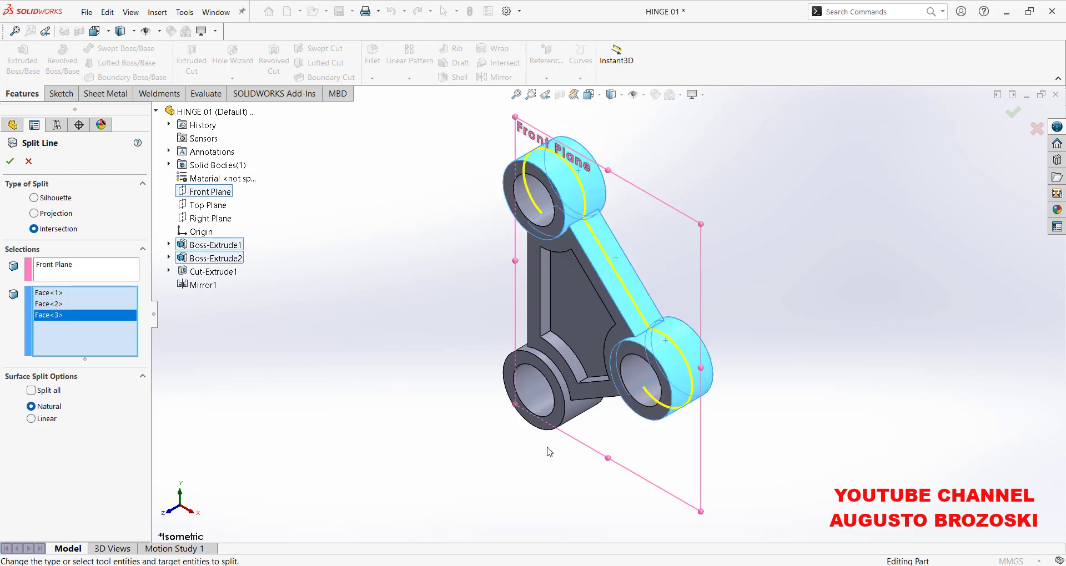
middle_click_drag(548, 466, 578, 295)
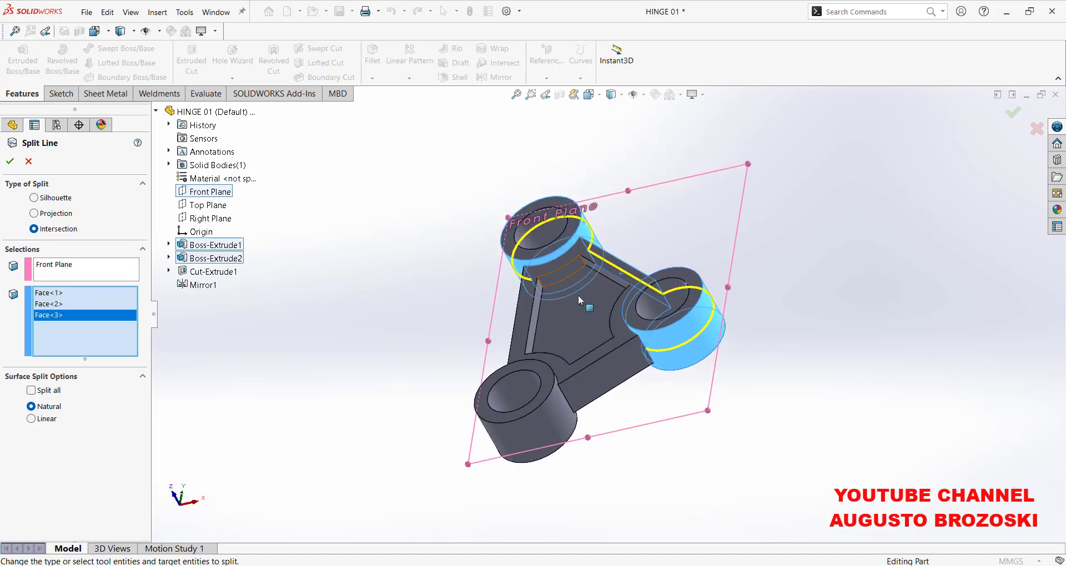
left_click(595, 384)
left_click(527, 426)
middle_click_drag(431, 364, 533, 364)
left_click(545, 312)
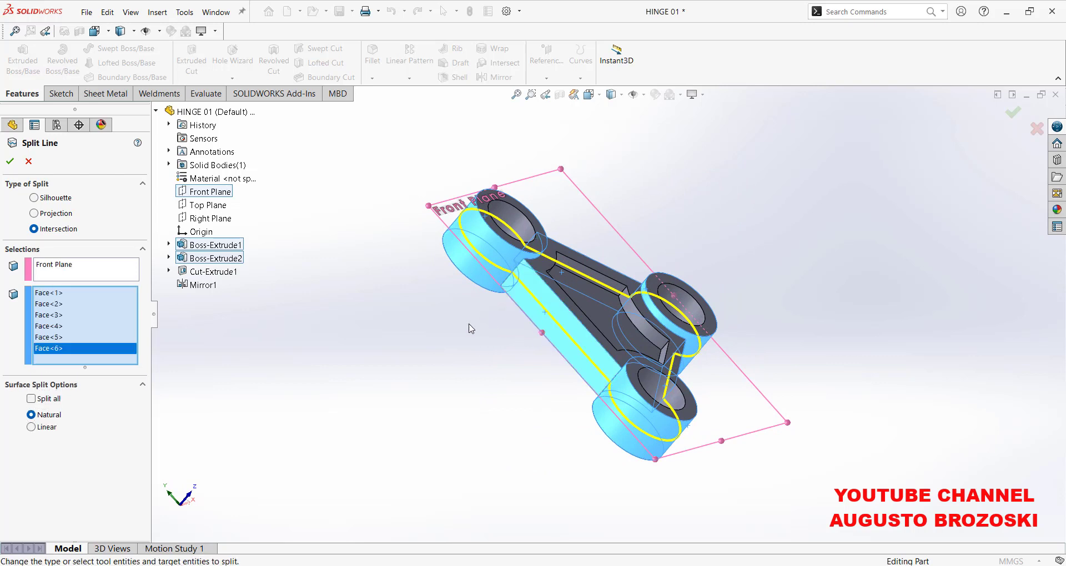
left_click(10, 161)
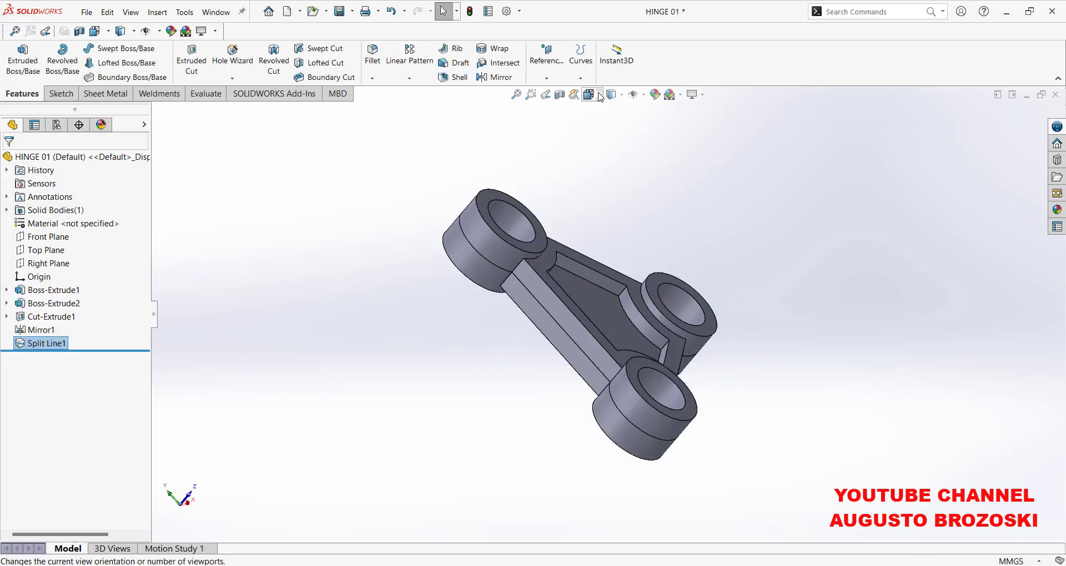
Save the part with the split outer faces in isometric view.
left_click(589, 94)
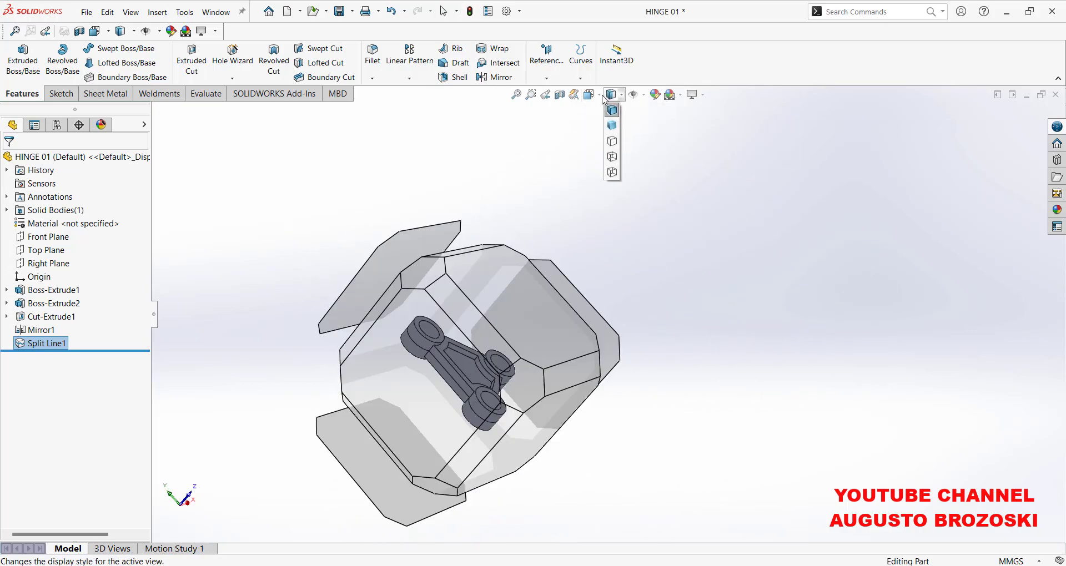
left_click(589, 94)
left_click(650, 127)
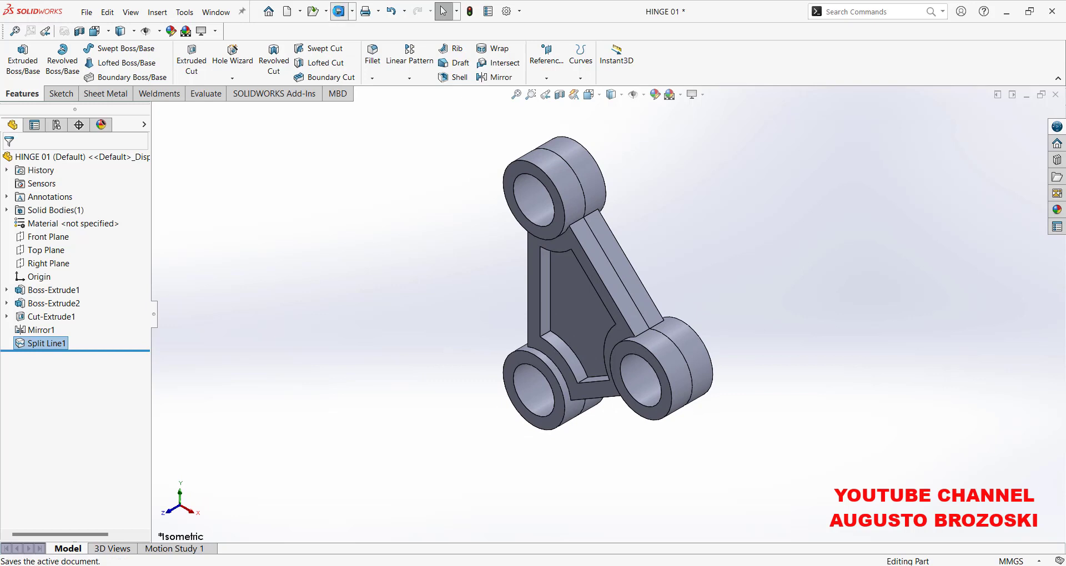
left_click(338, 12)
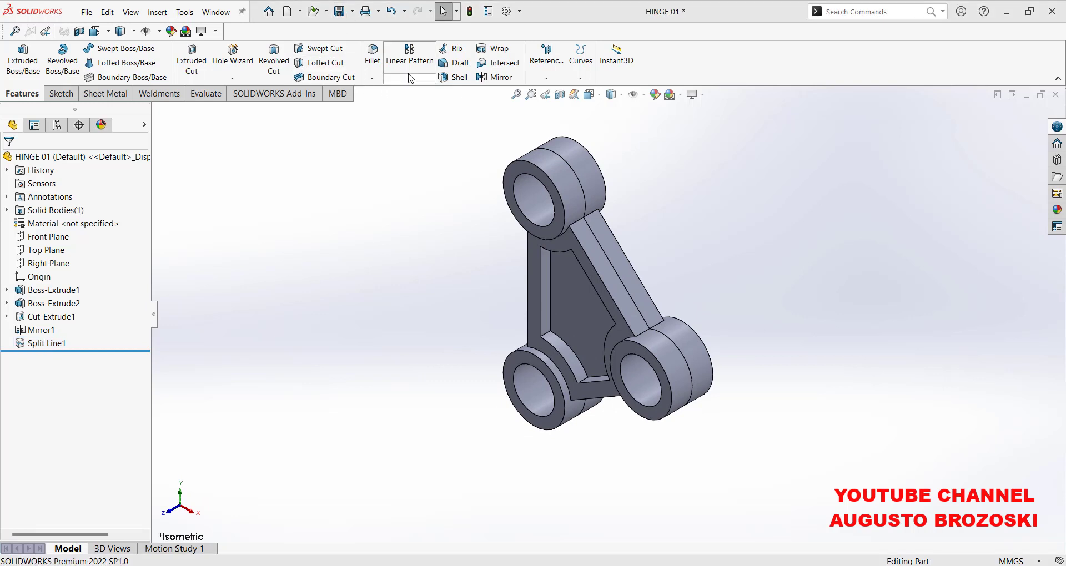
Set up a parting line draft with a symmetrical 3° angle in both directions and the Front Plane as direction of pull.
left_click(448, 64)
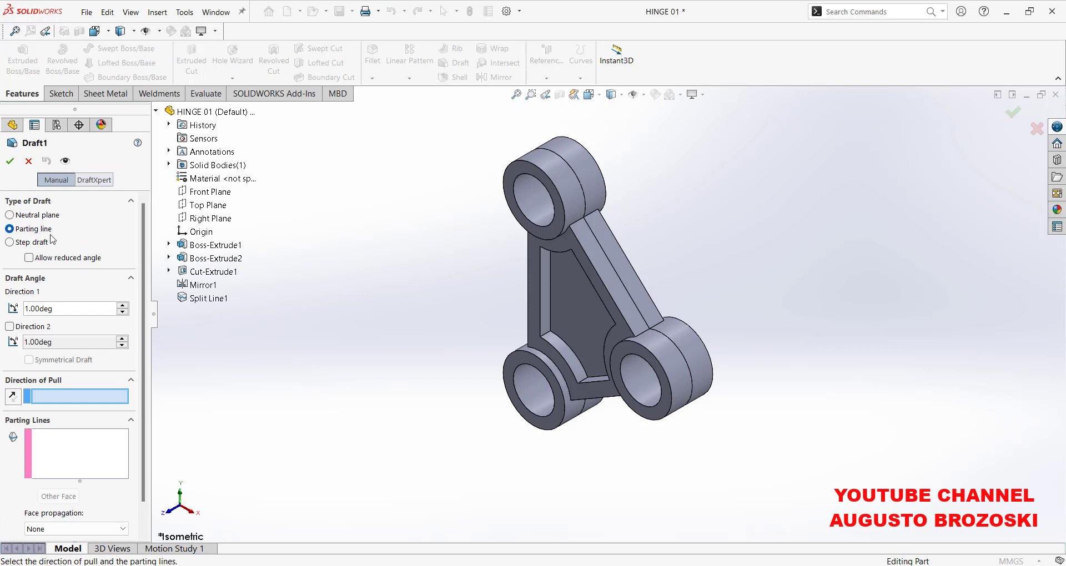
left_click(30, 310)
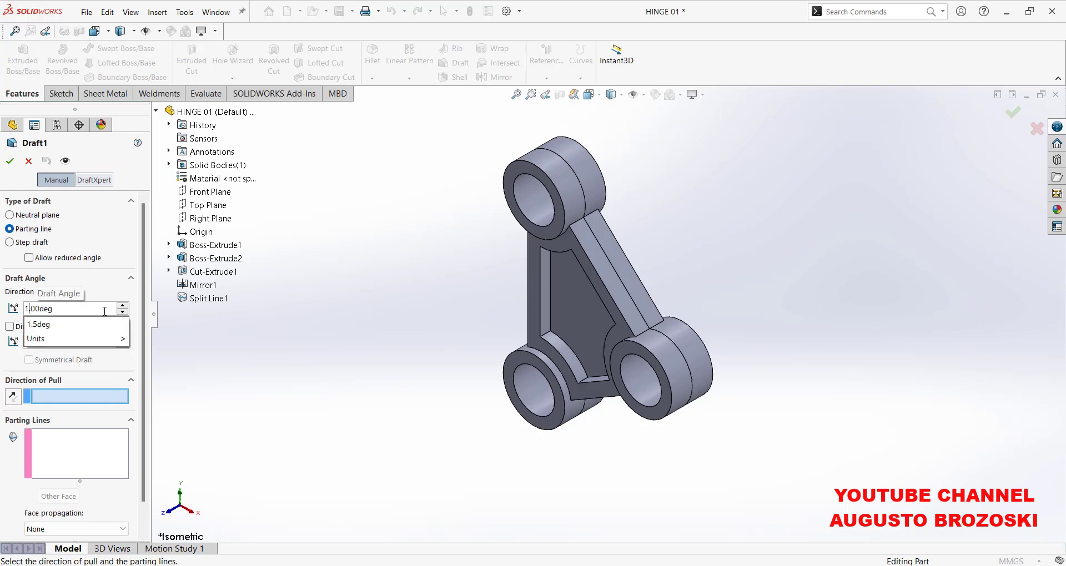
key("BackSpace")
type("3")
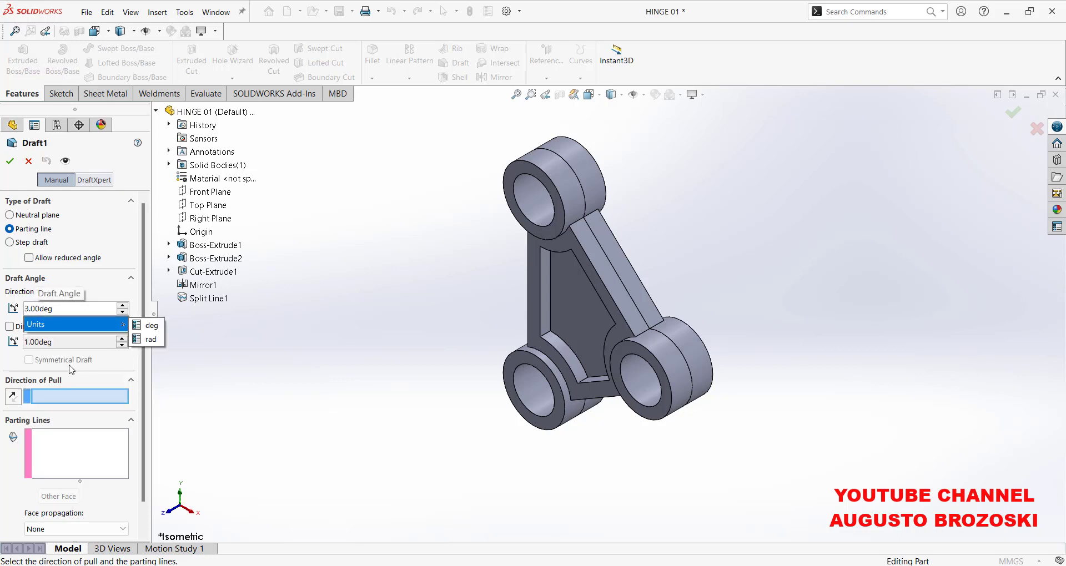
key("Return")
left_click(9, 328)
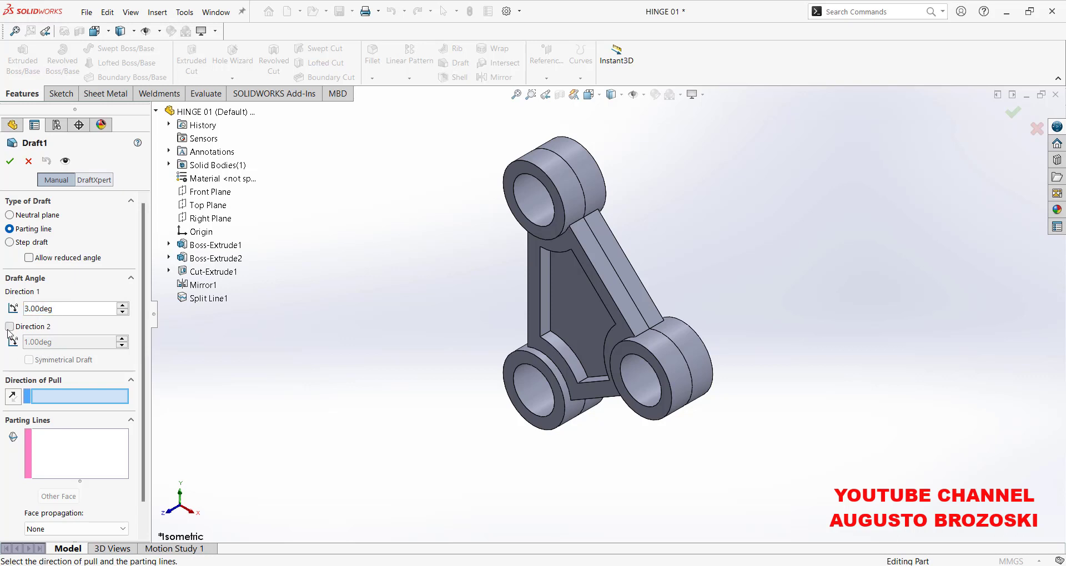
left_click(28, 345)
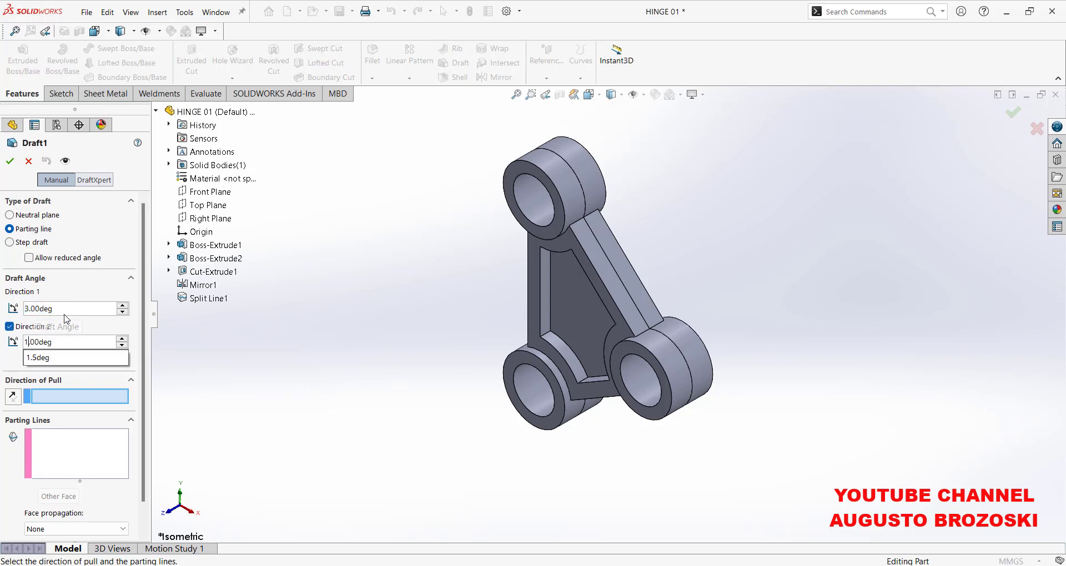
key("BackSpace")
type("3")
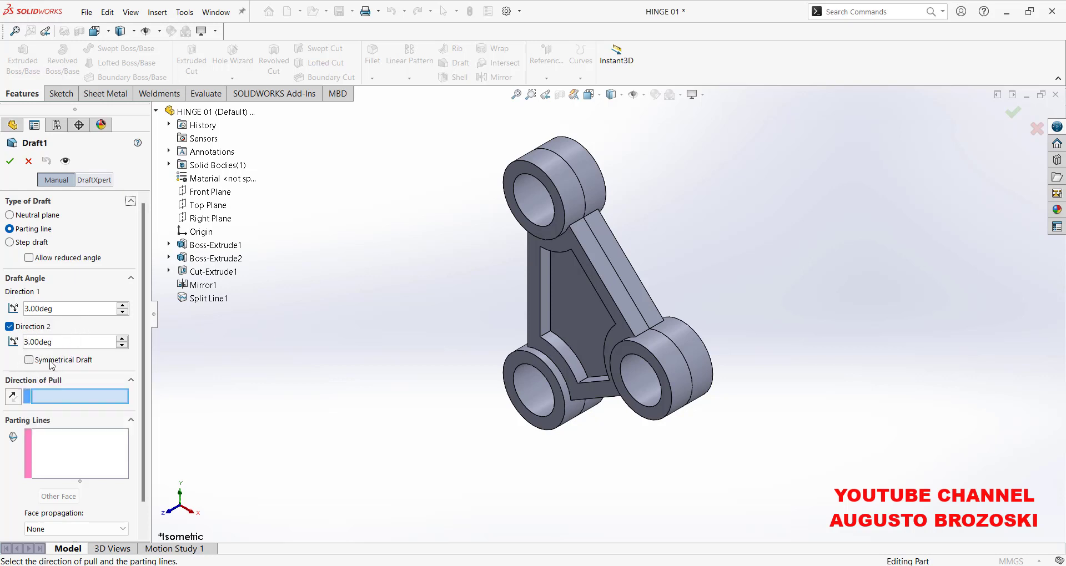
left_click(30, 361)
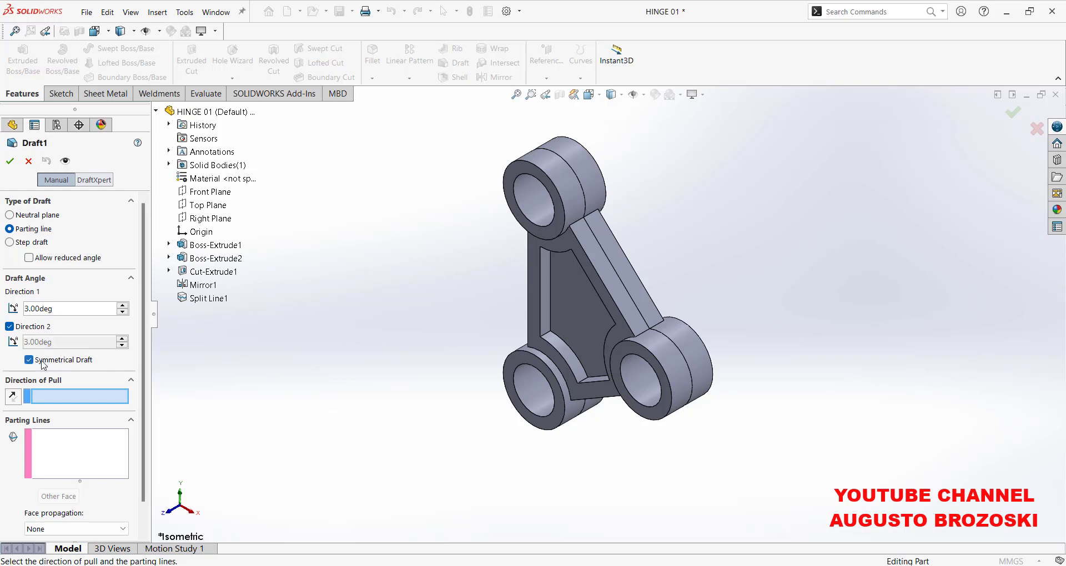
left_click(53, 400)
left_click(216, 195)
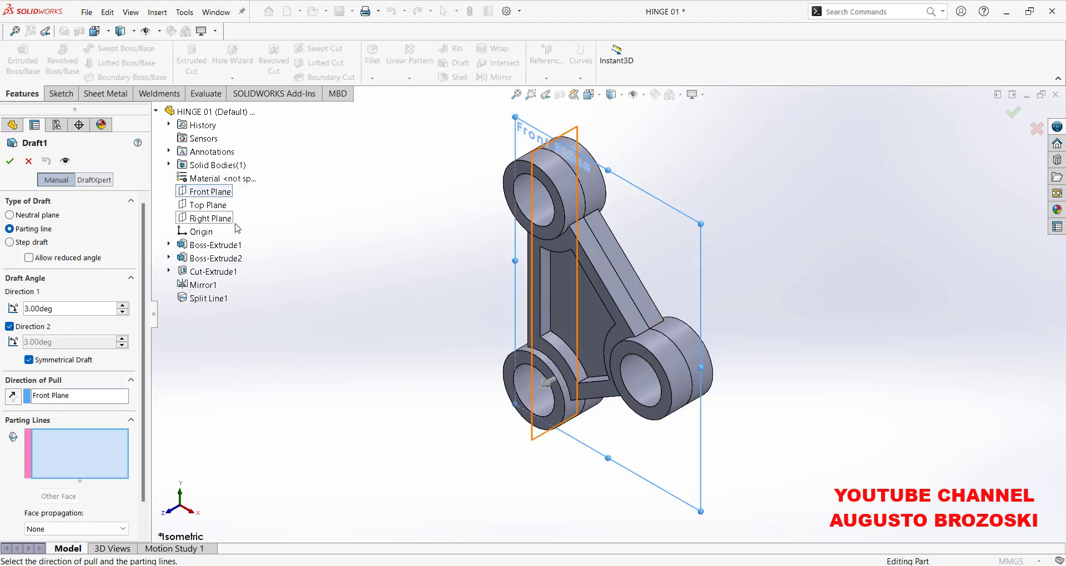
Select the six split line edges around the three bosses and the web's three outer sides as the draft's parting lines.
left_click(63, 446)
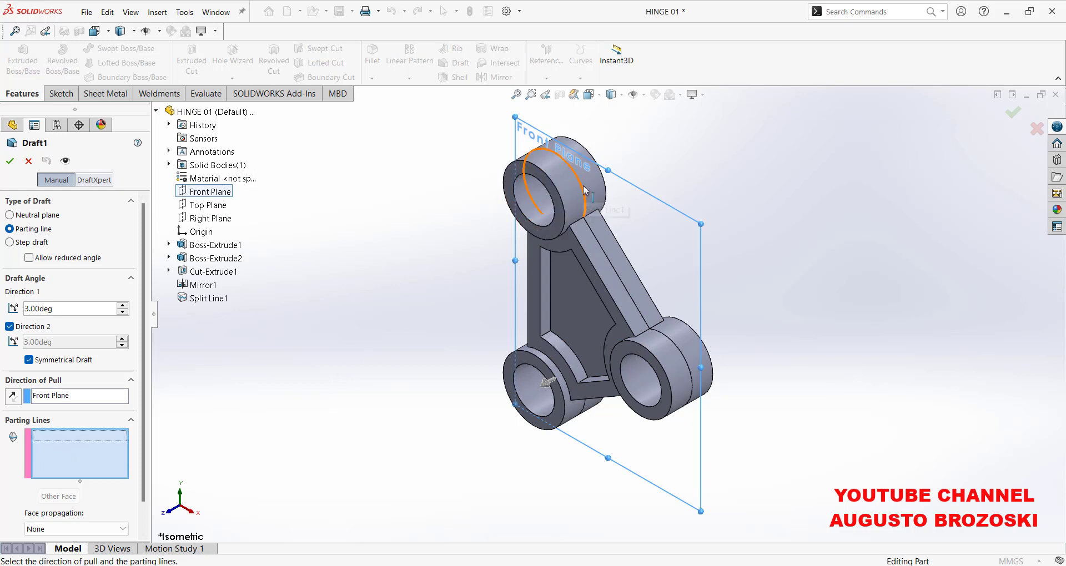
left_click(593, 248)
left_click(595, 250)
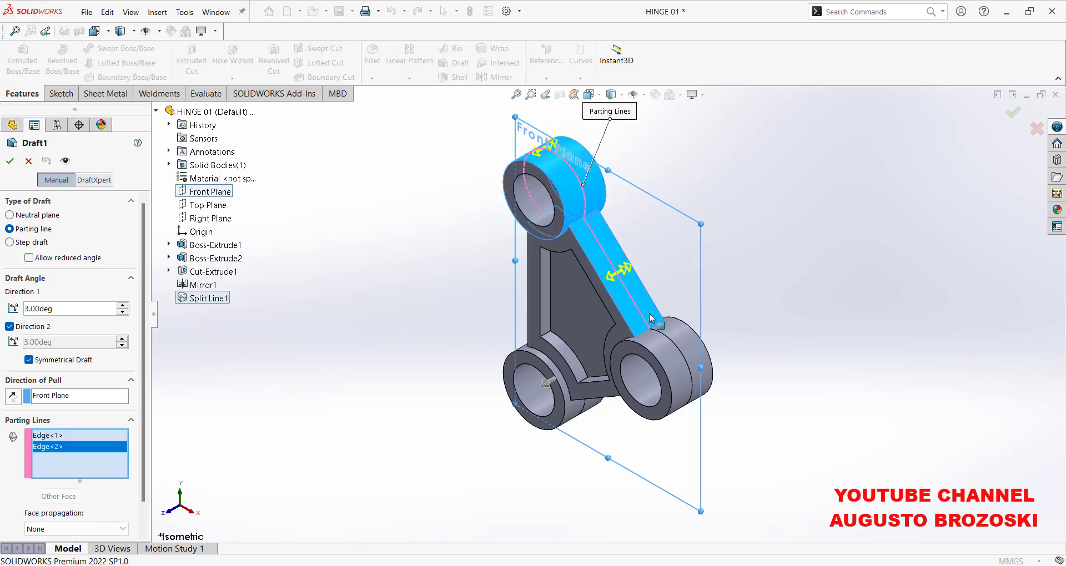
left_click(673, 347)
middle_click_drag(631, 428, 626, 215)
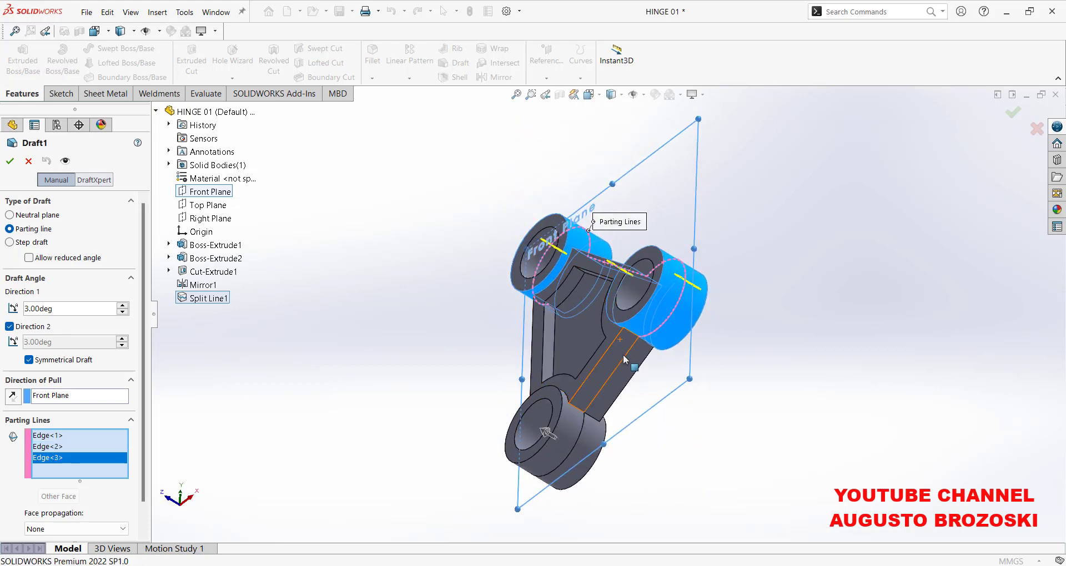
left_click(560, 471)
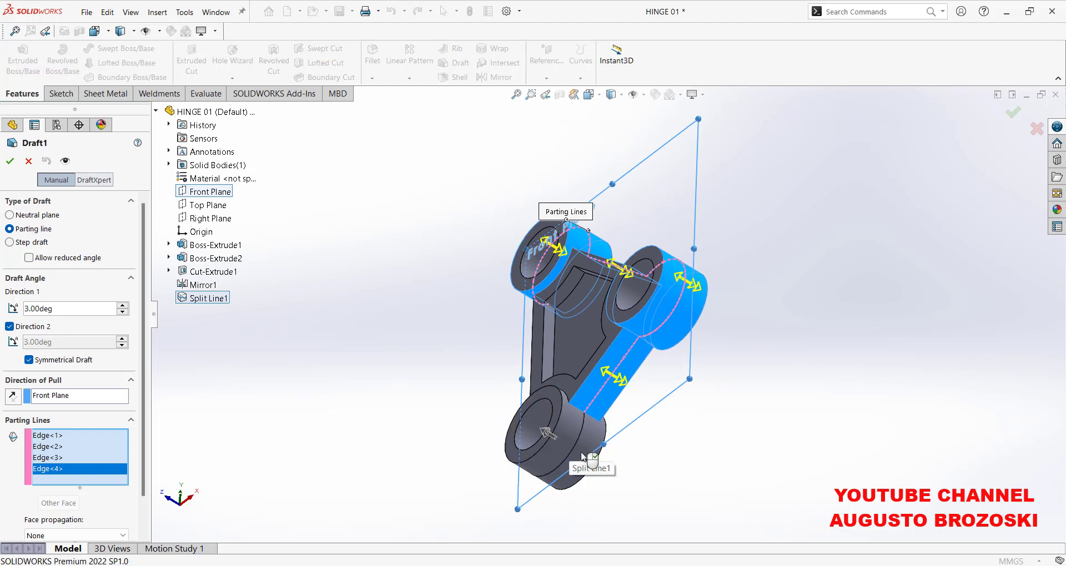
left_click(505, 417)
middle_click_drag(504, 417, 611, 371)
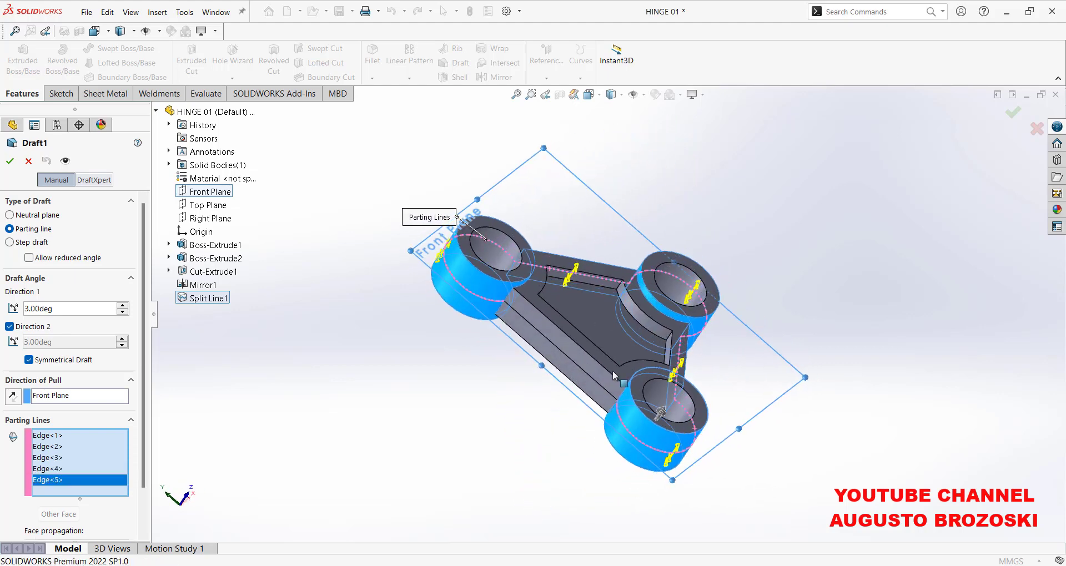
left_click(542, 337)
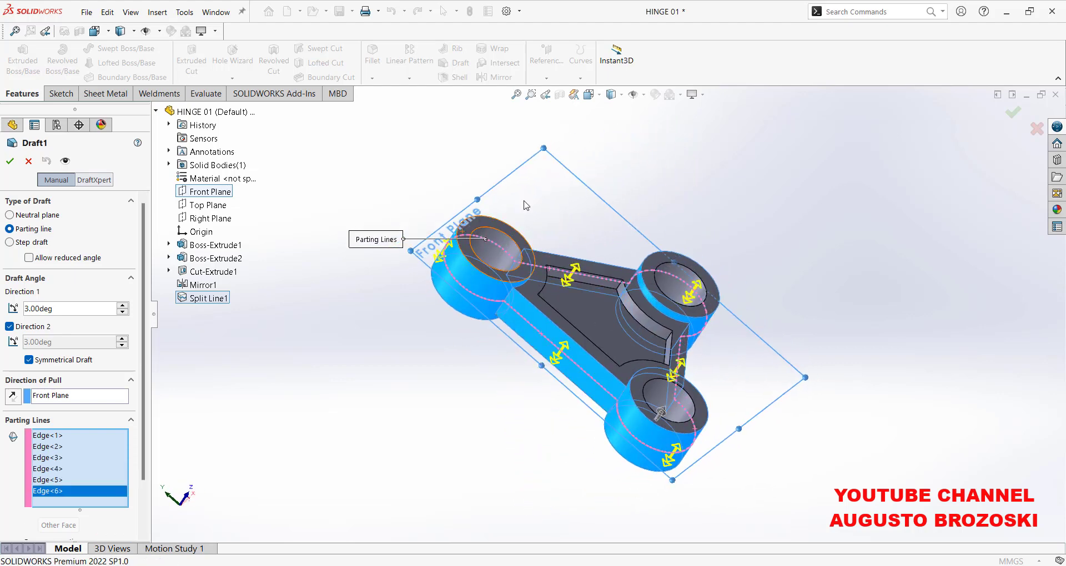
Check the draft preview in the Right view and apply the draft.
left_click(600, 94)
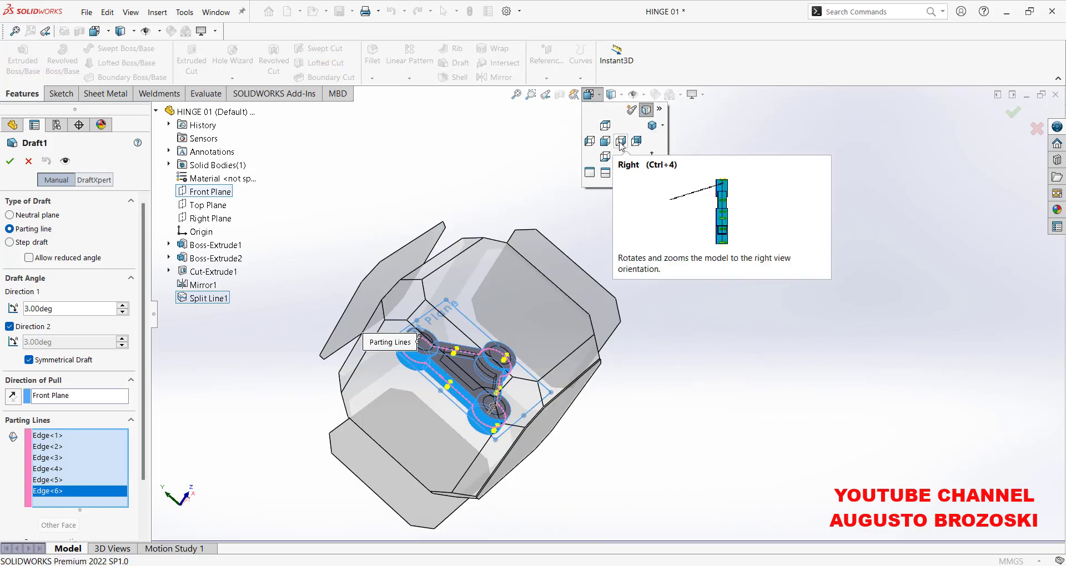
left_click(620, 142)
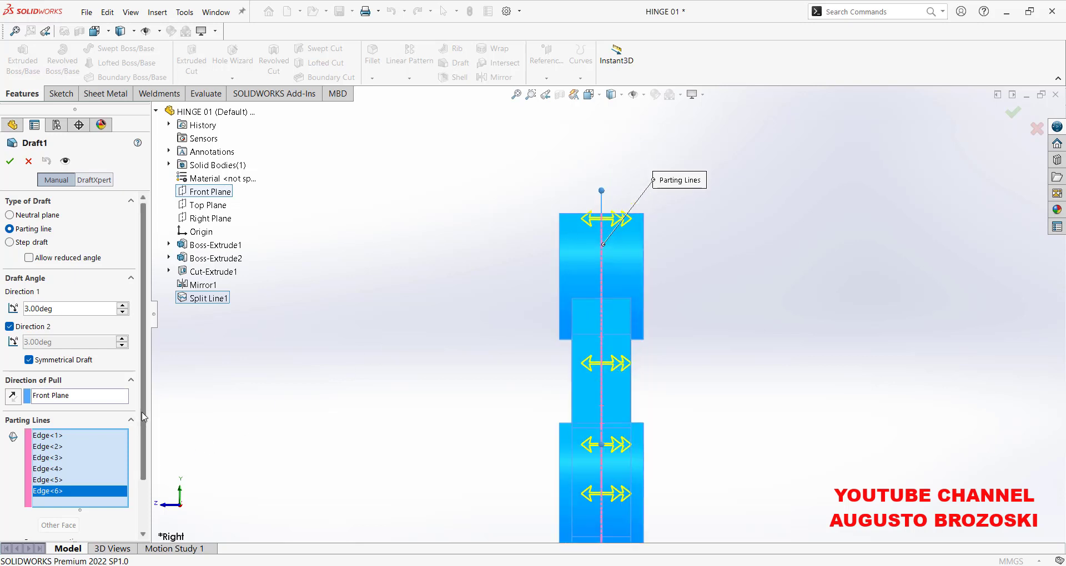
scroll(103, 502, "down", 3)
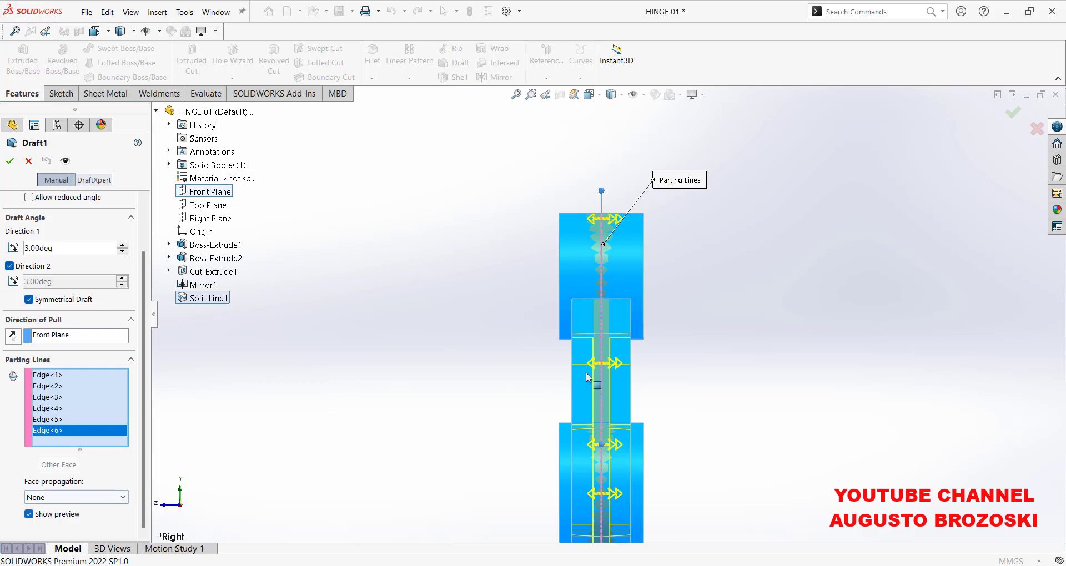
scroll(615, 336, "down", 3)
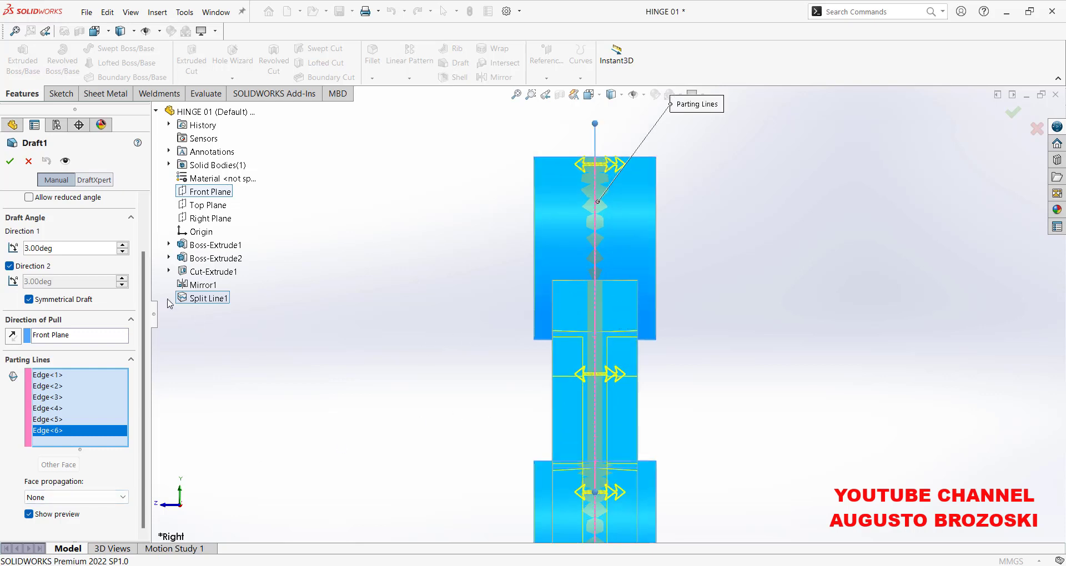
left_click(10, 162)
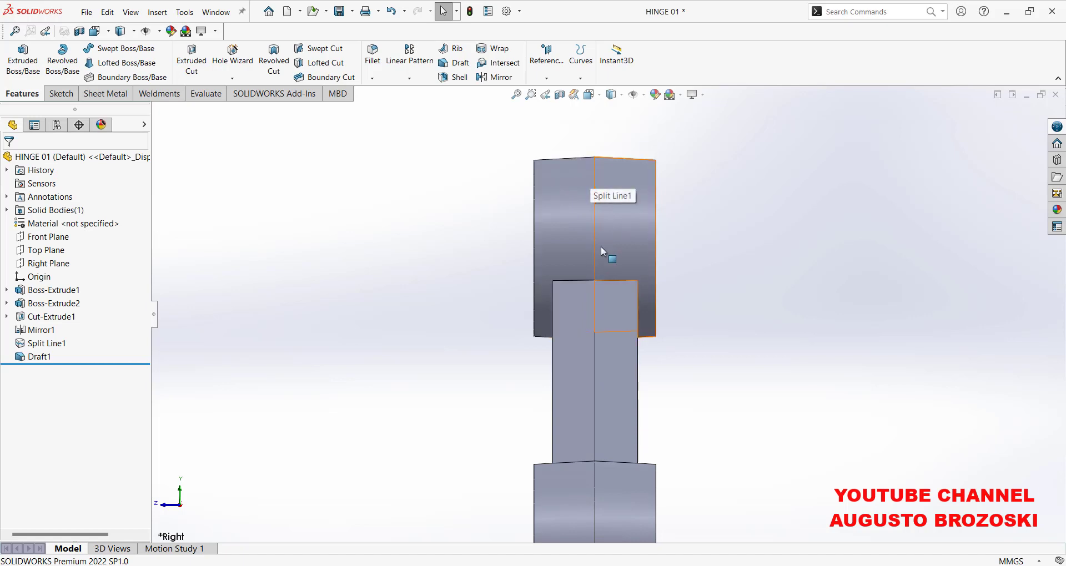
Inspect the drafted outer faces, return to the isometric view and save the part.
scroll(600, 247, "up", 2)
middle_click_drag(604, 311, 619, 383)
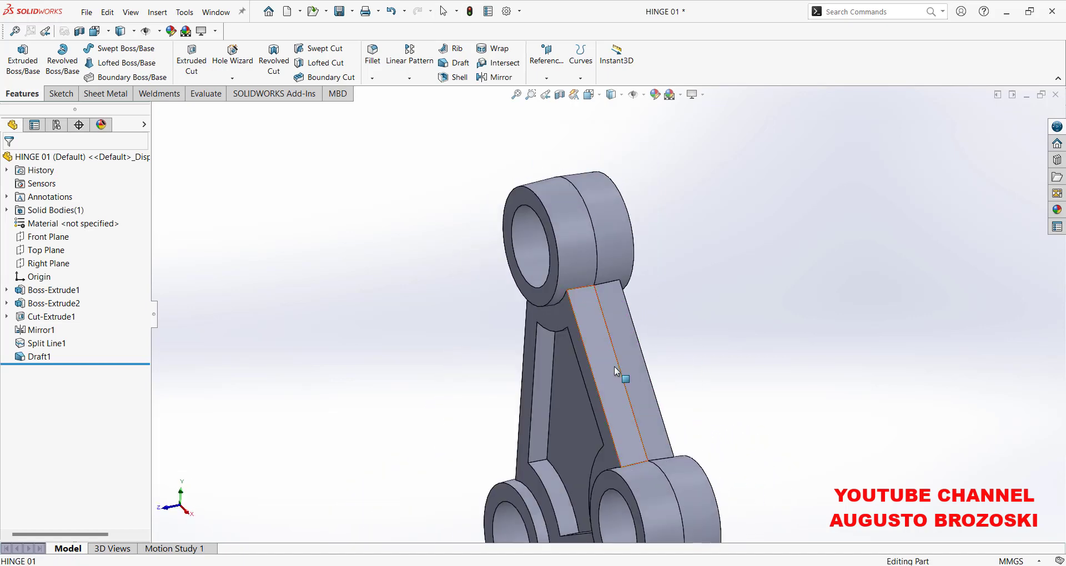
left_click(600, 97)
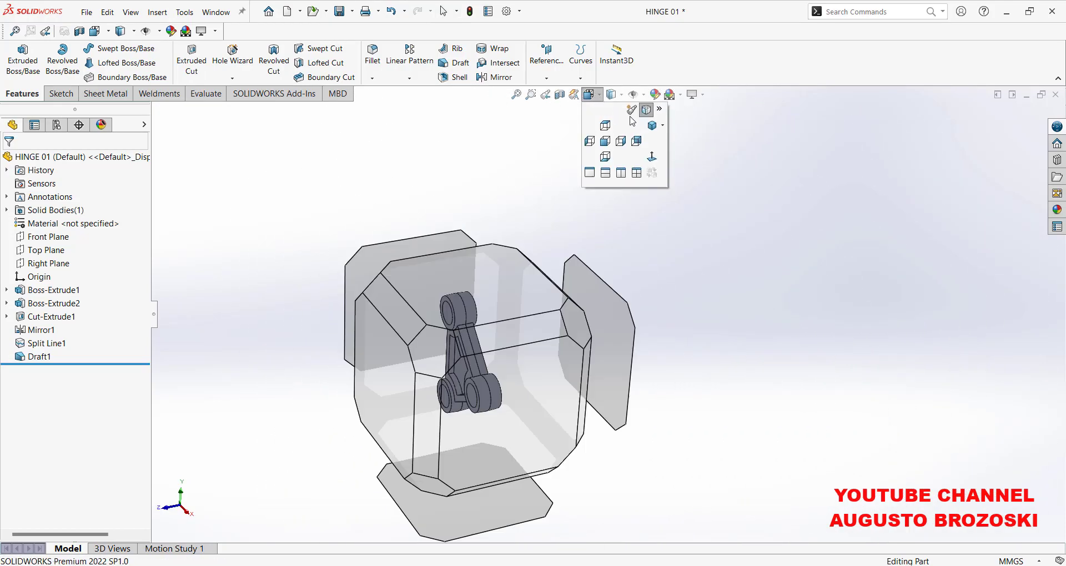
left_click(654, 128)
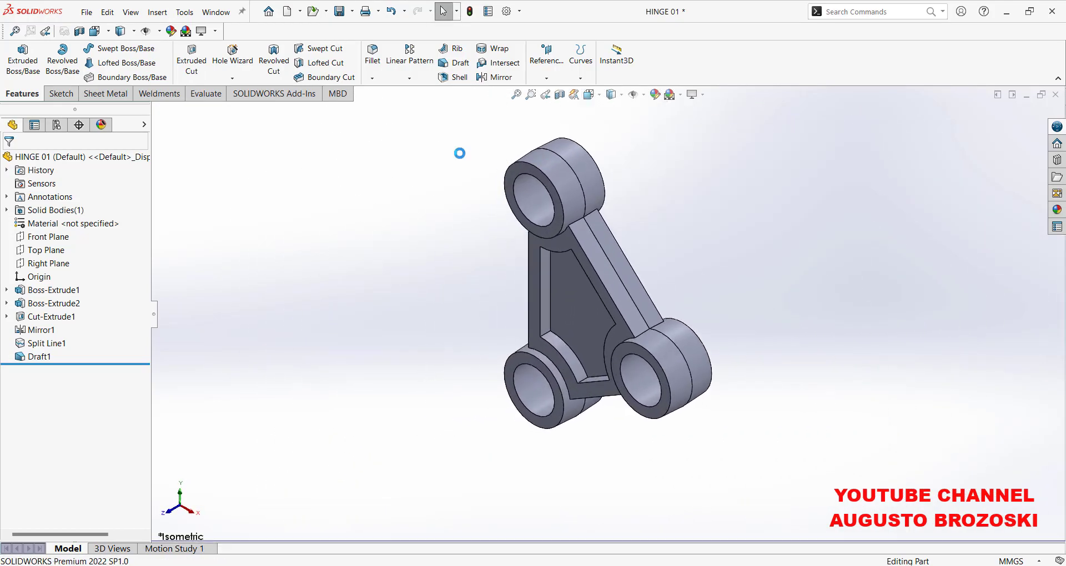
left_click(339, 11)
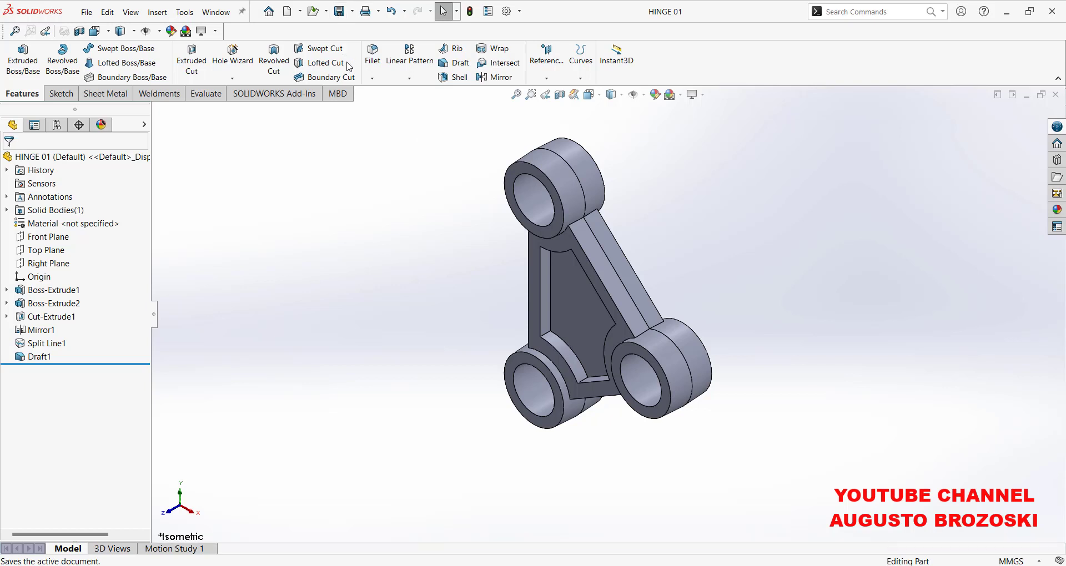
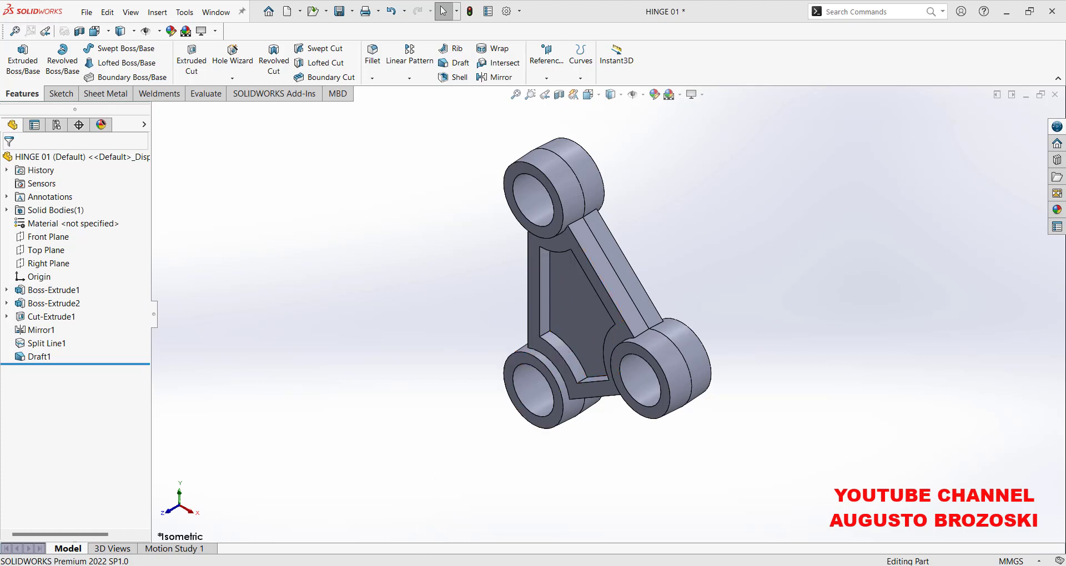
Switch to the HINGE 01 PDF drawing to check the pocket depth in section A-A and the draft note, and return to SOLIDWORKS.
key("alt+Tab")
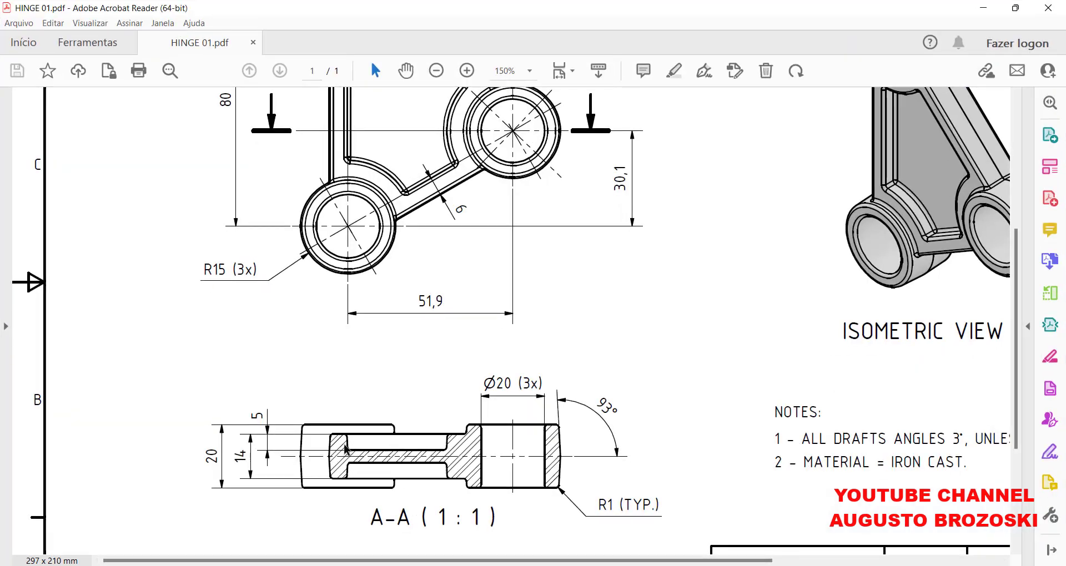
scroll(416, 368, "up", 3)
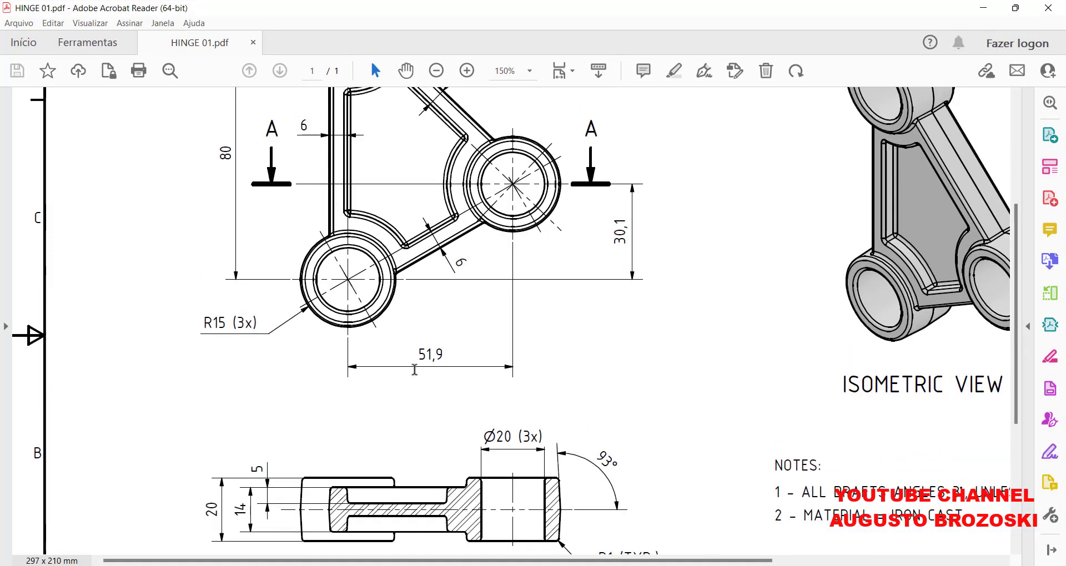
scroll(400, 283, "down", 4)
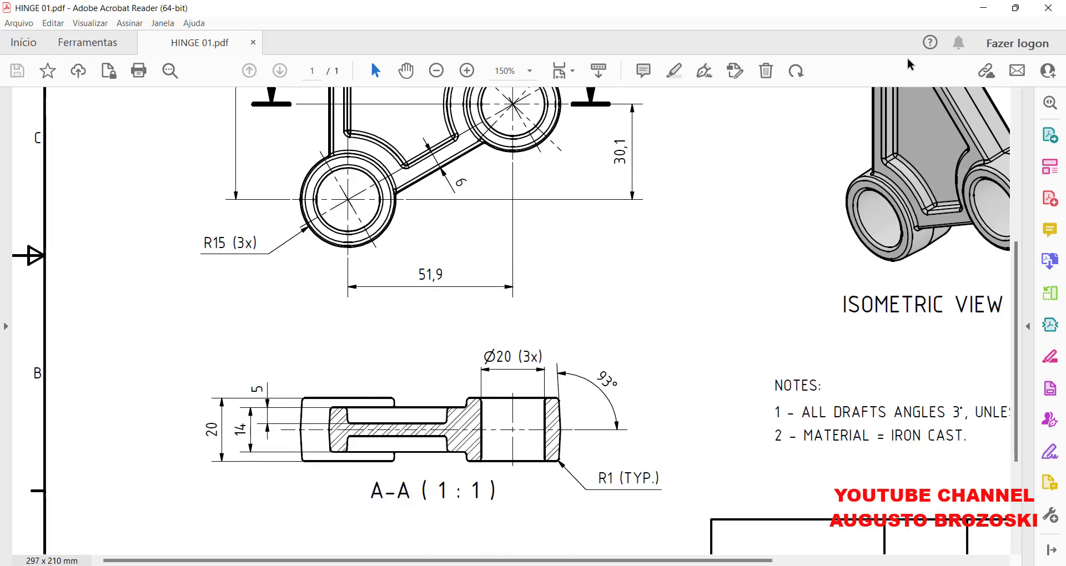
left_click(984, 7)
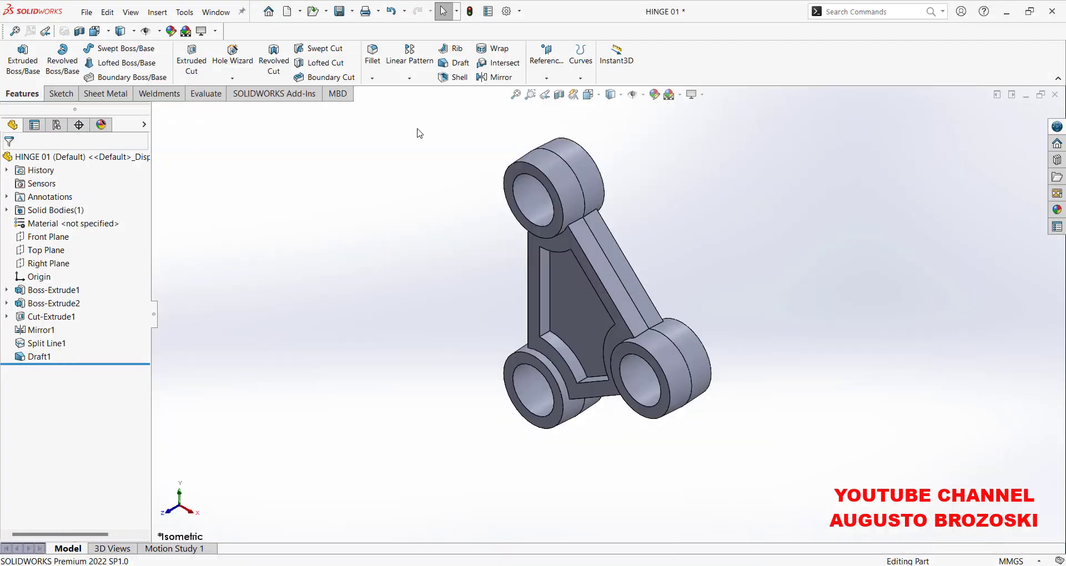
Start an angle-distance chamfer with a distance of 5 mm and an angle of 3°.
left_click(372, 78)
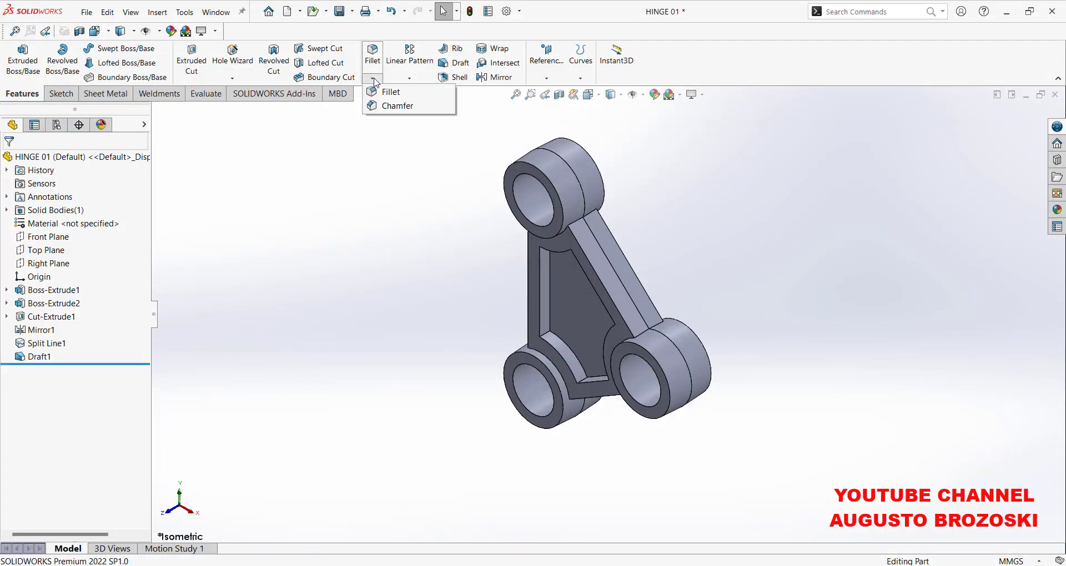
left_click(385, 105)
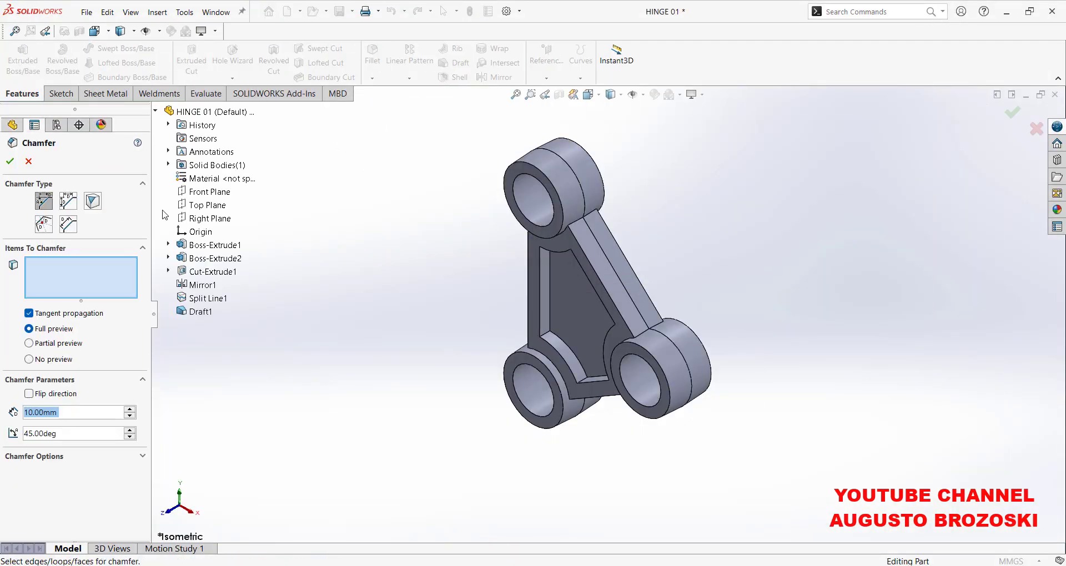
left_click(48, 203)
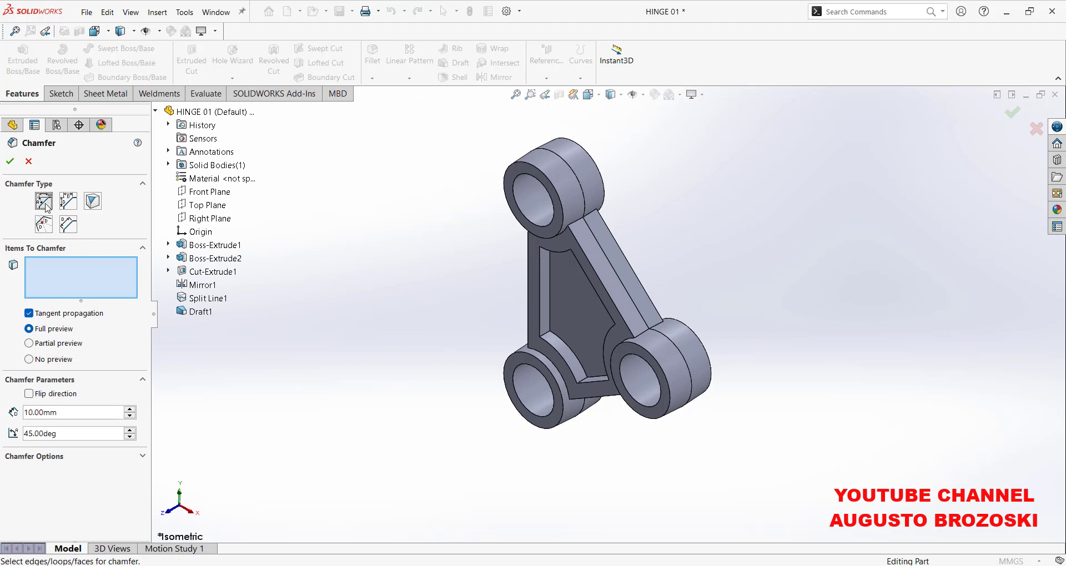
left_click(31, 413)
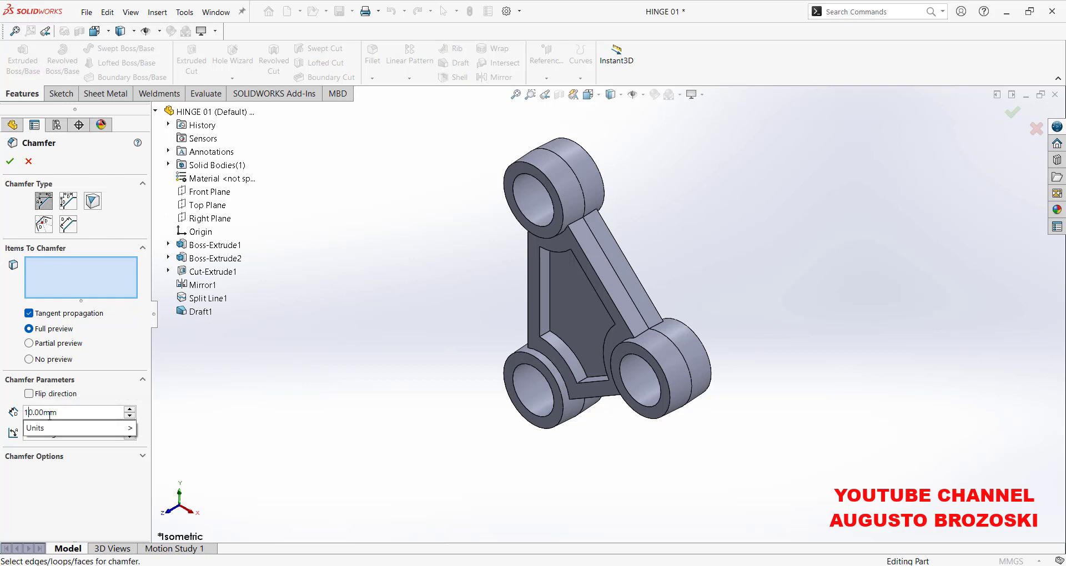
key("BackSpace")
key("Delete")
type("5")
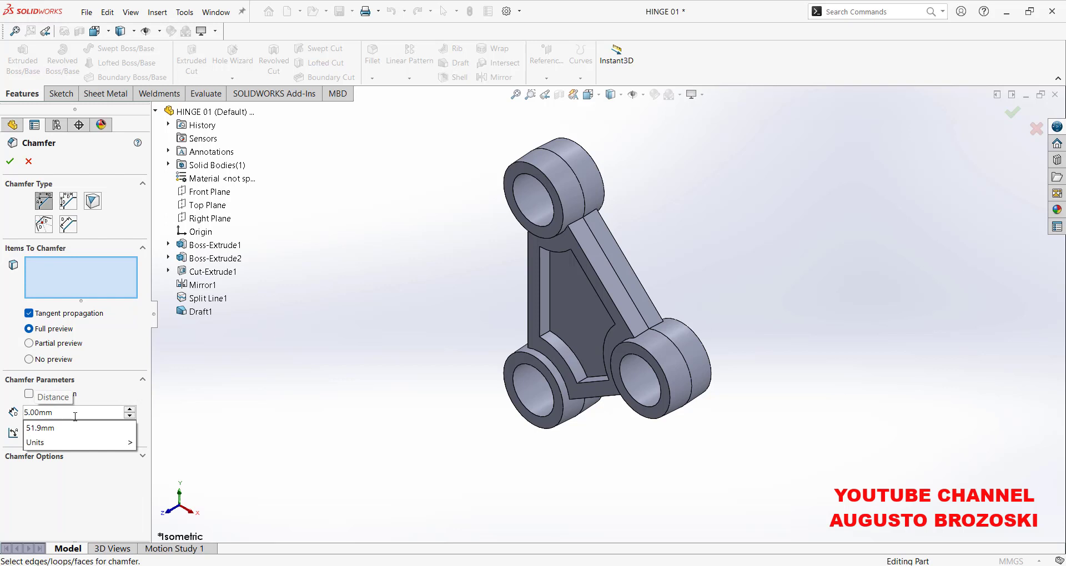
key("Return")
double_click(33, 433)
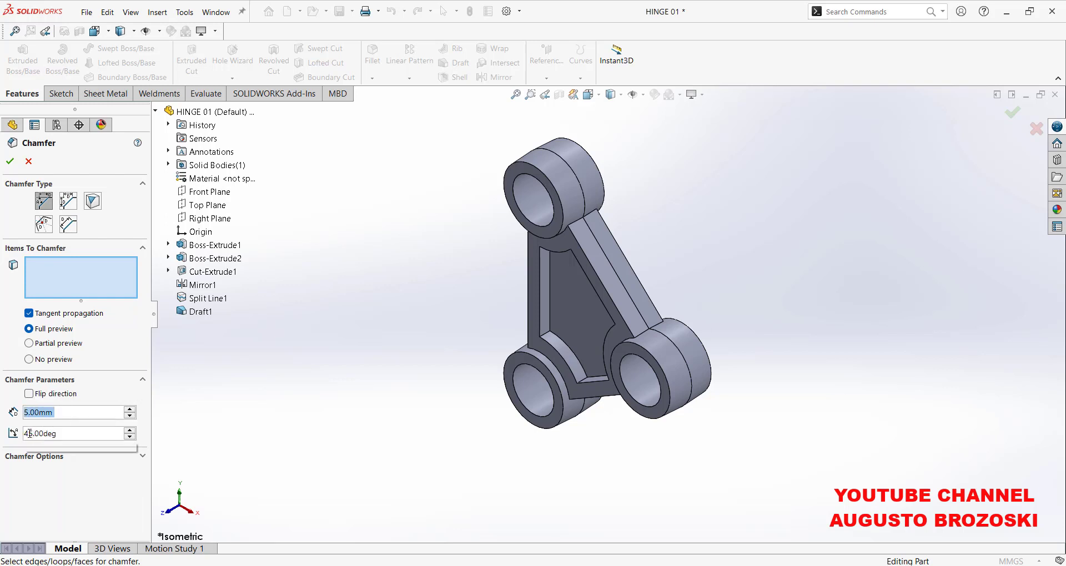
type("3")
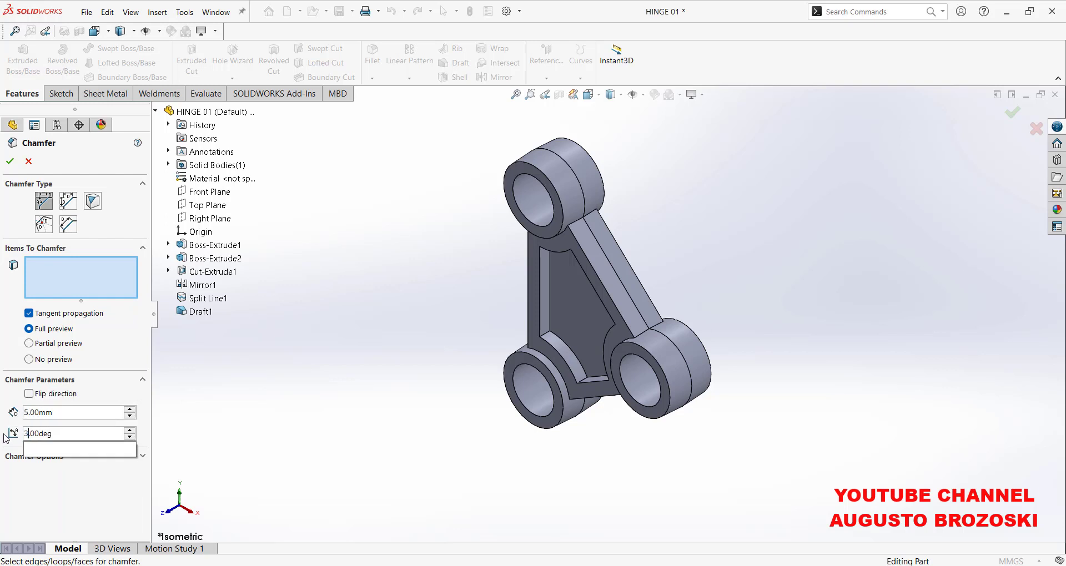
key("Return")
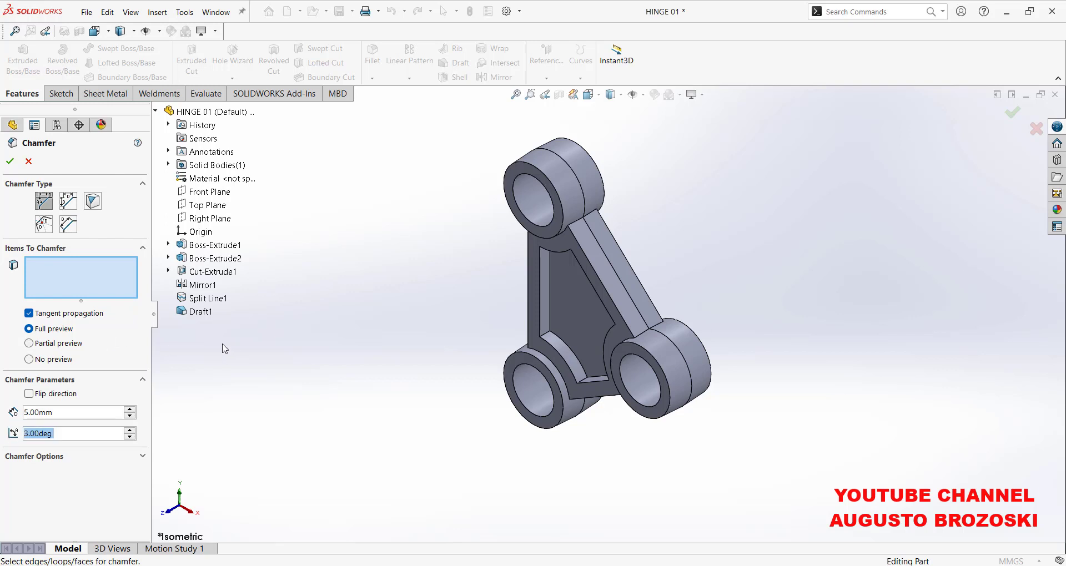
Chamfer all six floor edges of the front pocket in the web.
left_click(75, 277)
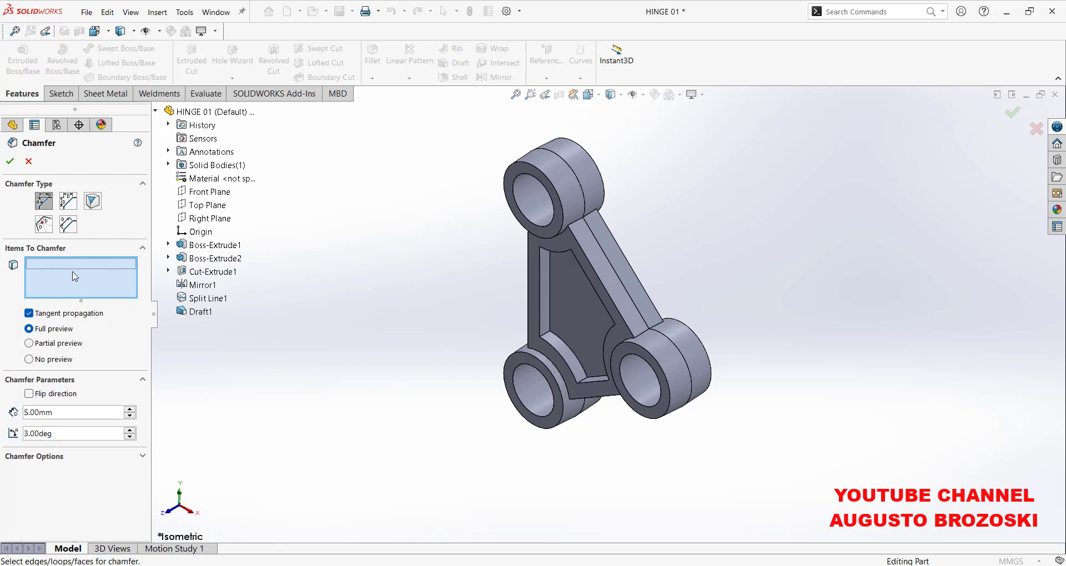
scroll(561, 276, "down", 5)
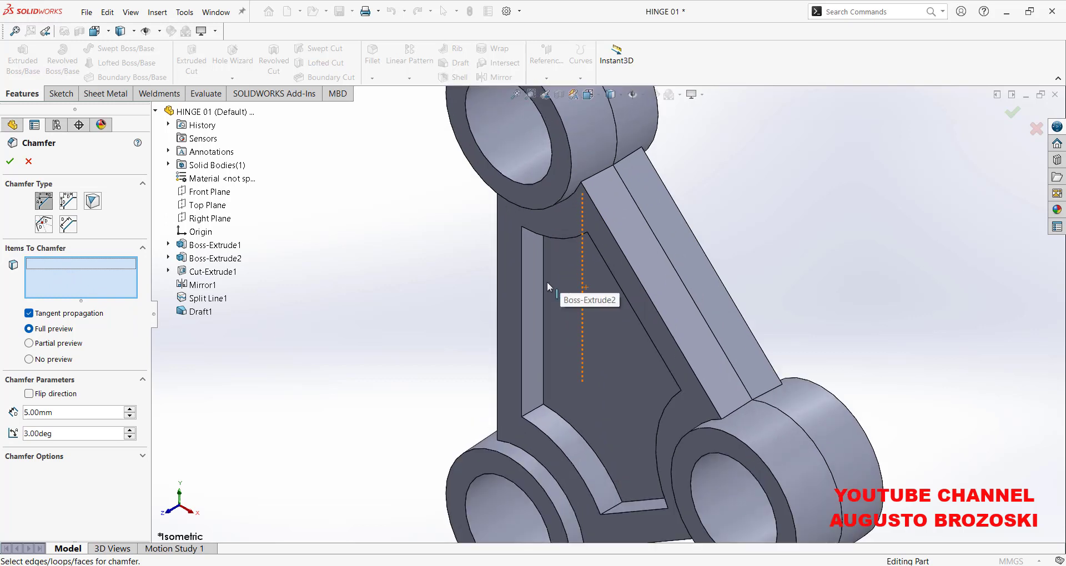
left_click(544, 282)
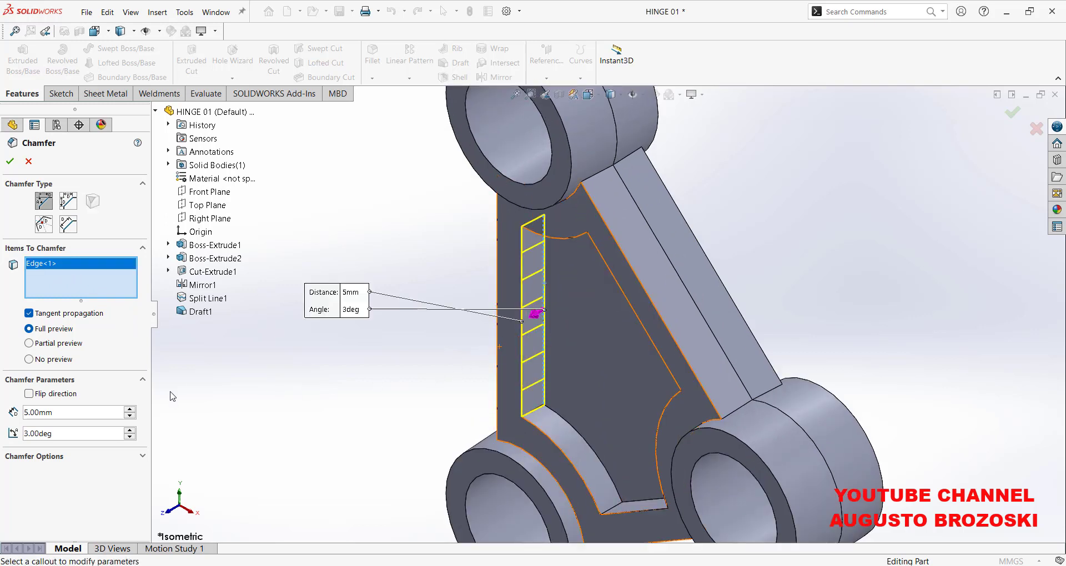
middle_click_drag(533, 311, 651, 213)
left_click(575, 189)
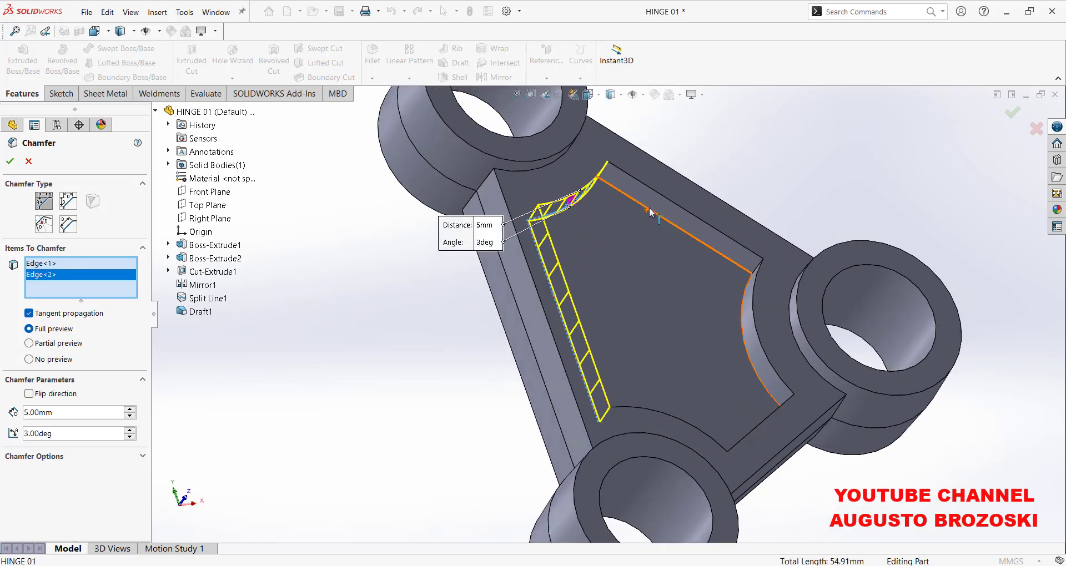
left_click(651, 212)
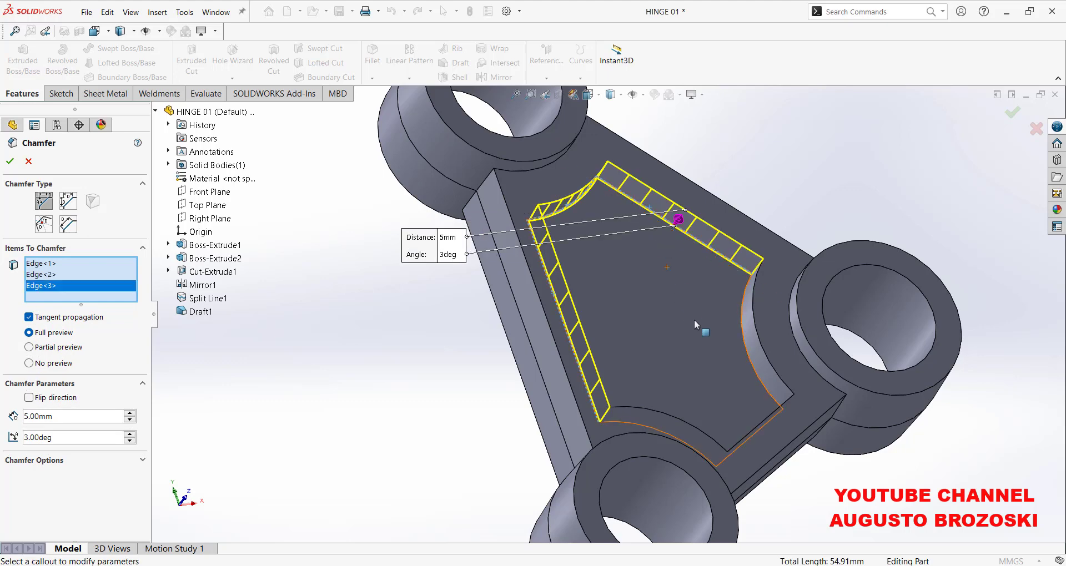
left_click(745, 348)
middle_click_drag(745, 349, 675, 462)
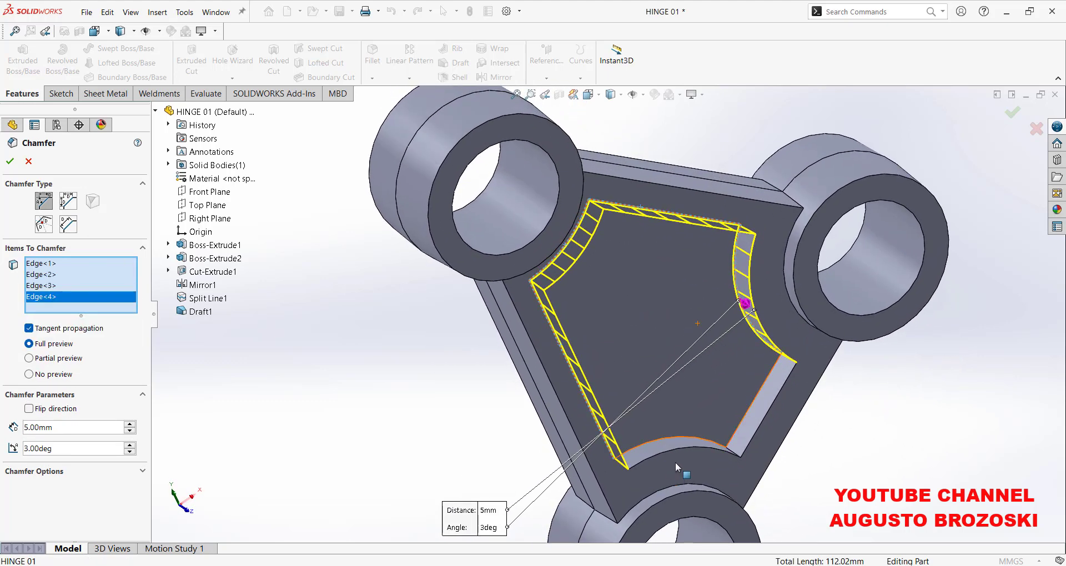
left_click(748, 406)
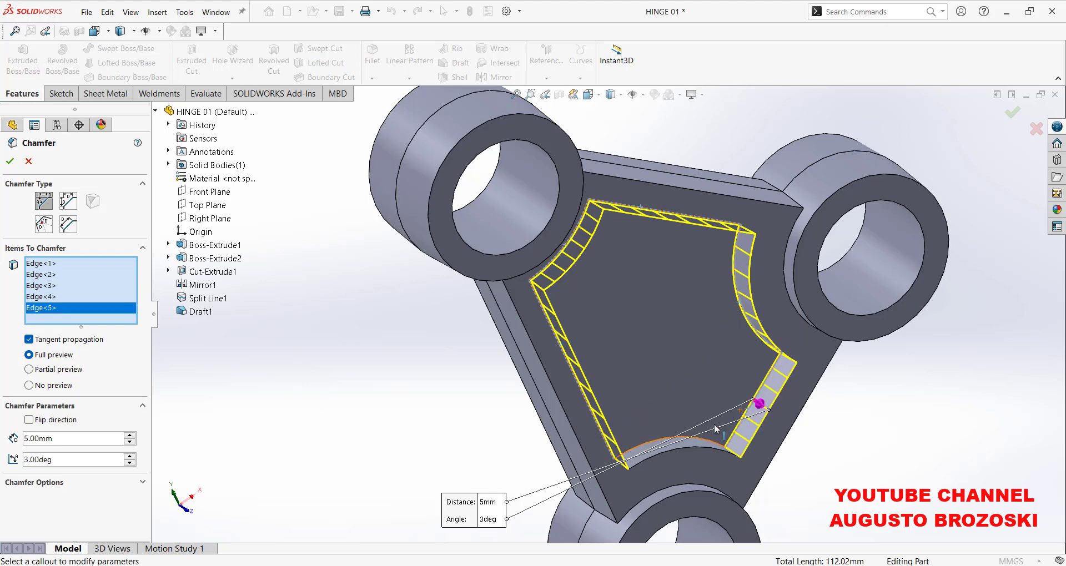
left_click(664, 443)
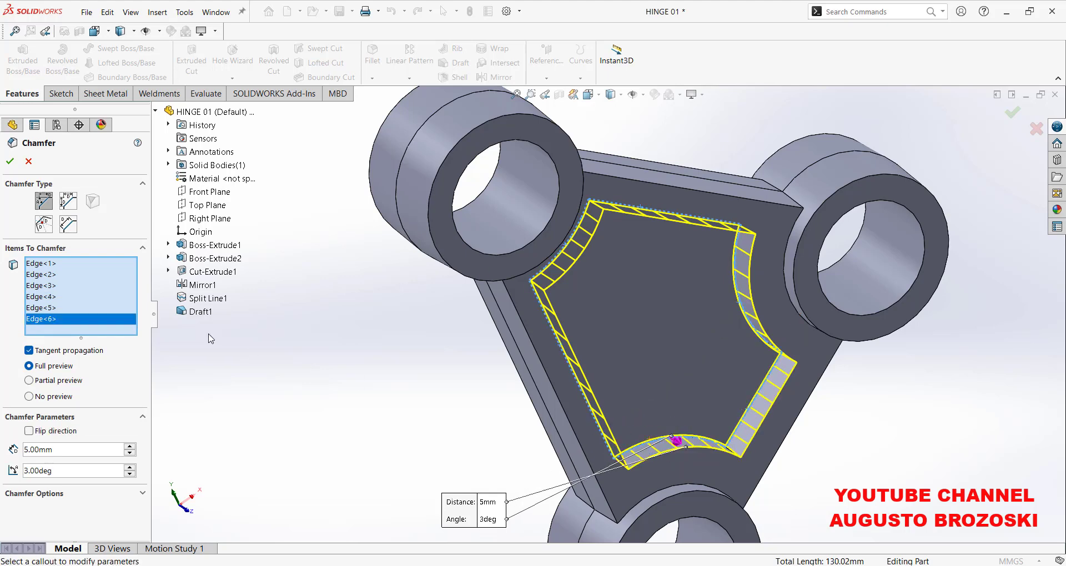
left_click(9, 162)
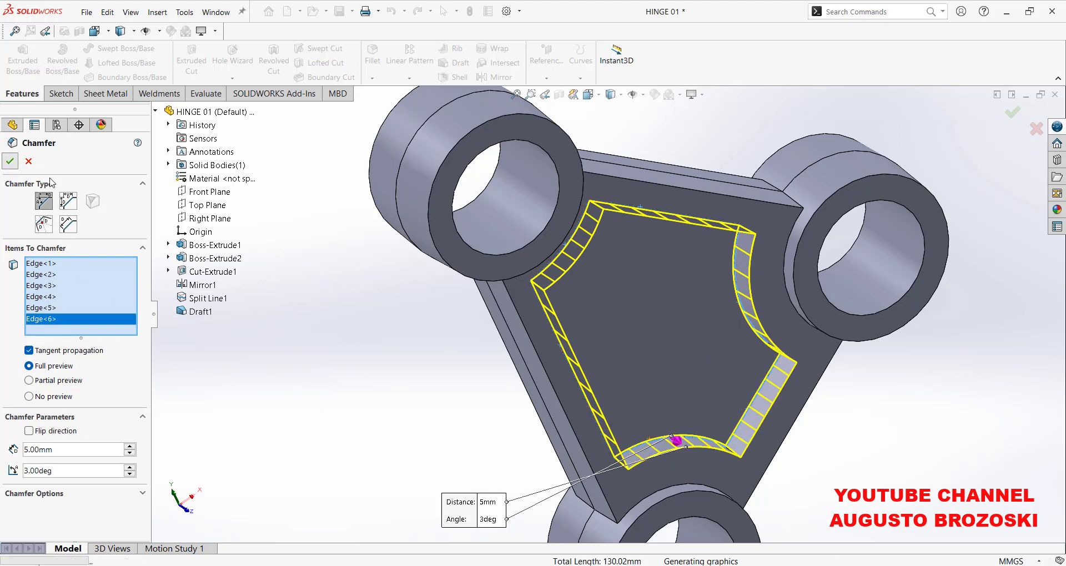
Examine the chamfered pocket walls in the Right view and close up in the Front view, and return to the isometric view.
left_click(597, 98)
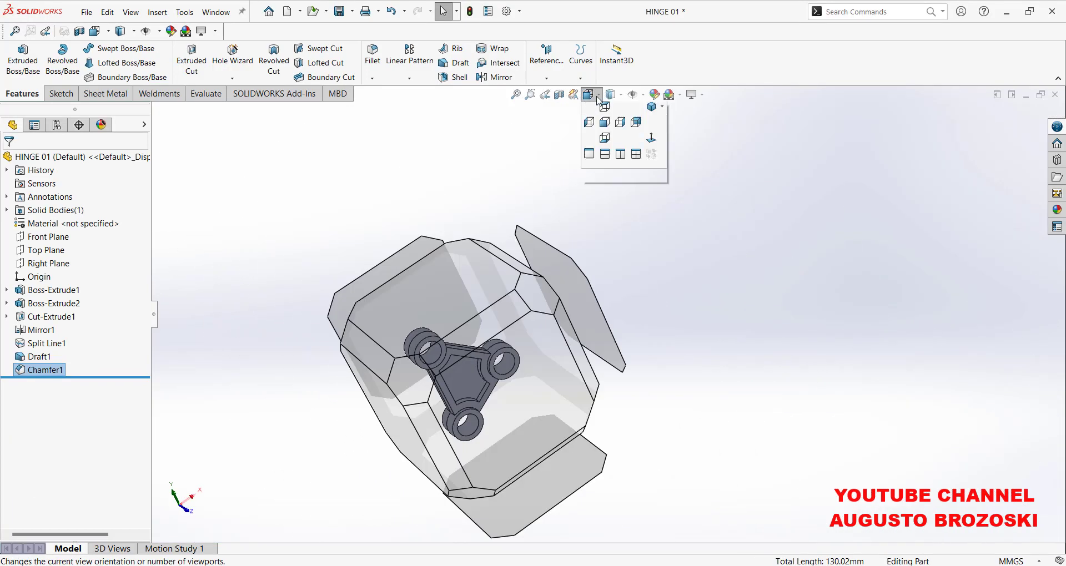
left_click(621, 141)
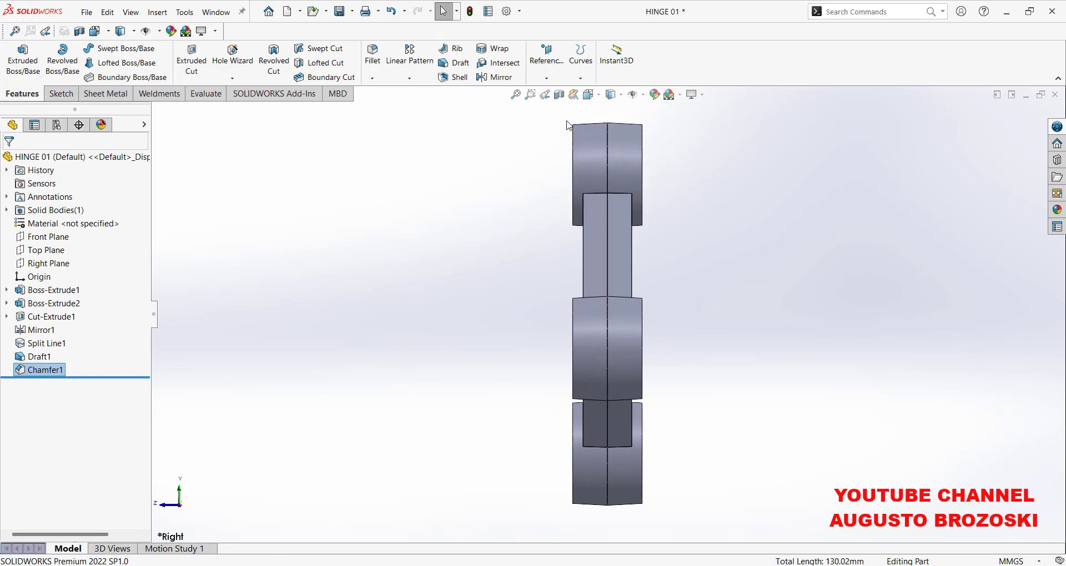
left_click(588, 96)
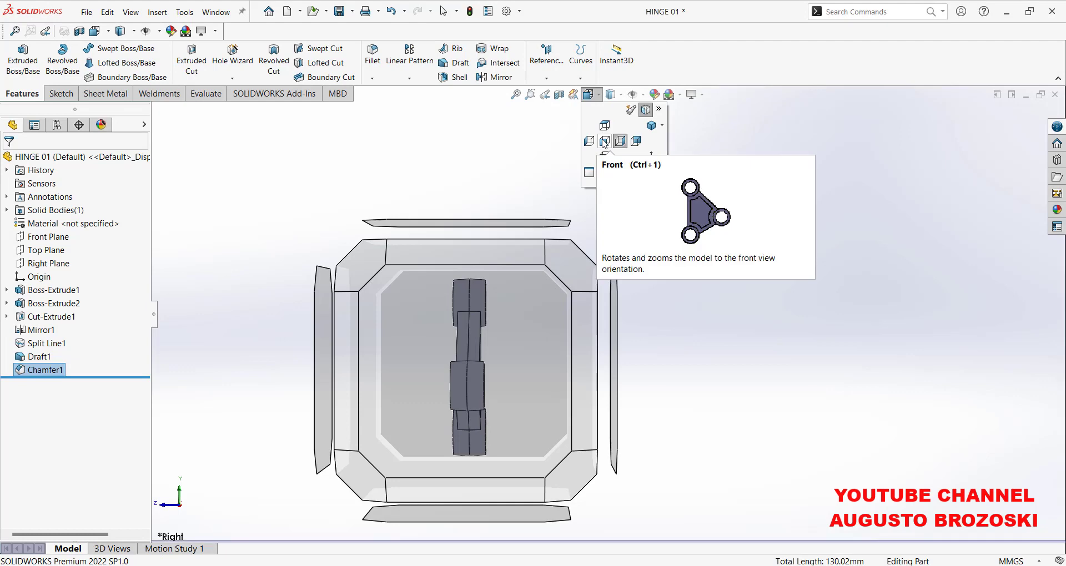
left_click(605, 142)
scroll(575, 239, "down", 5)
scroll(574, 232, "down", 5)
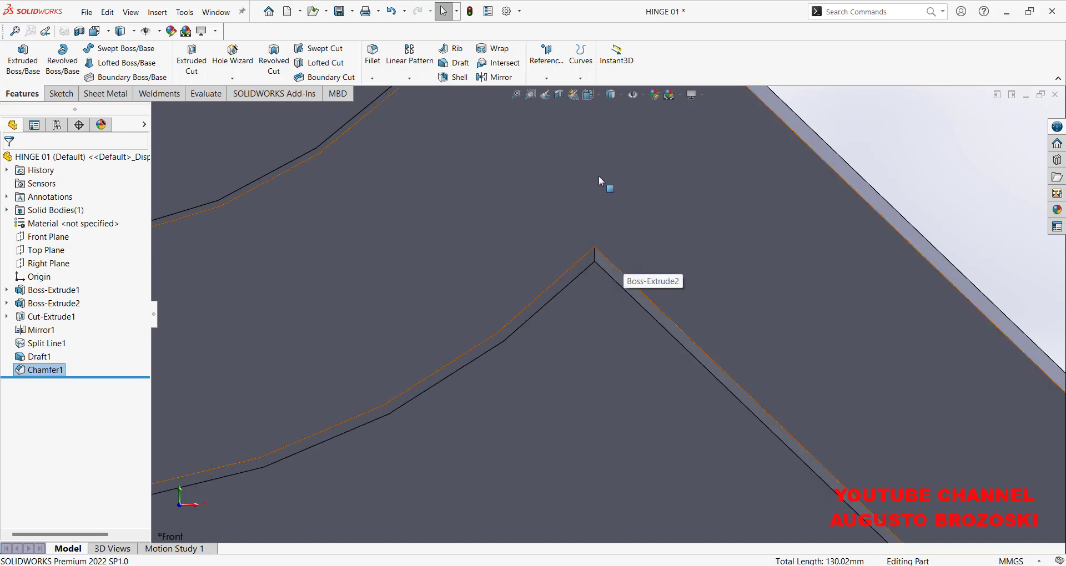
left_click(590, 95)
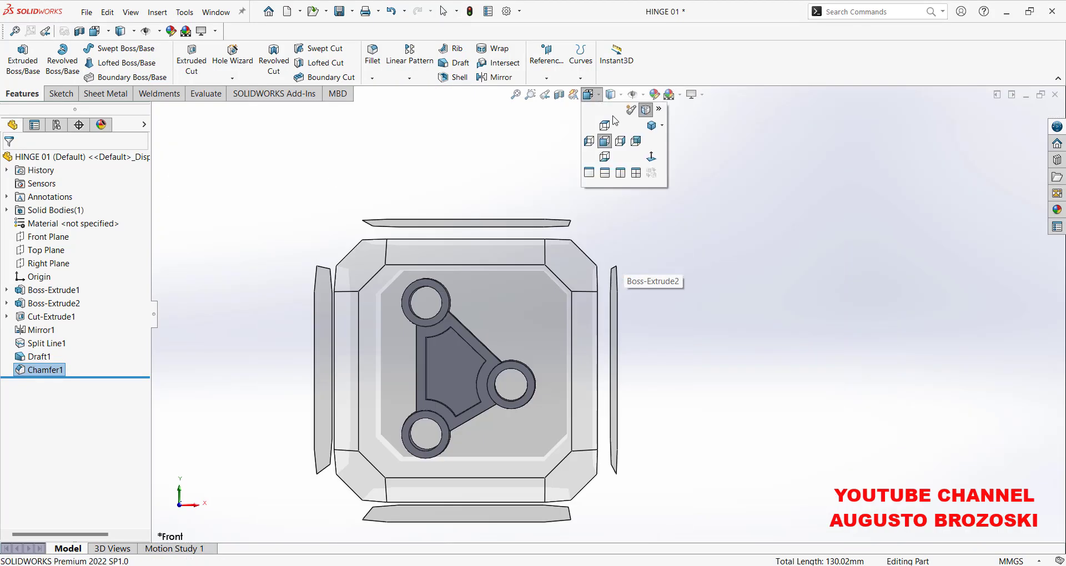
left_click(652, 126)
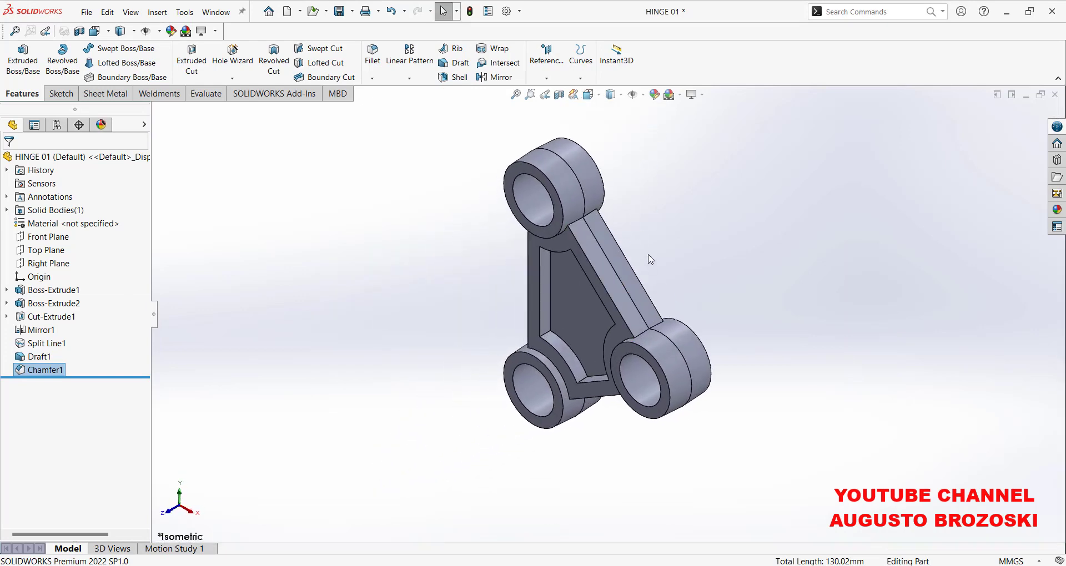
Start a 5 mm × 3° chamfer on the rear pocket's curved floor edge near the top boss, with the direction flipped.
middle_click_drag(628, 279, 518, 300)
scroll(648, 271, "down", 3)
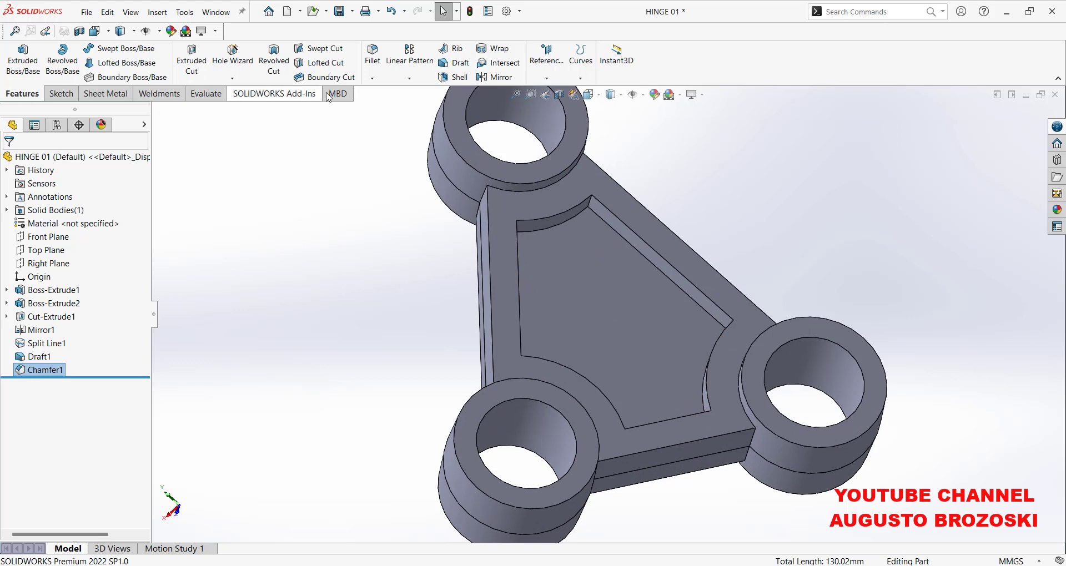
left_click(373, 78)
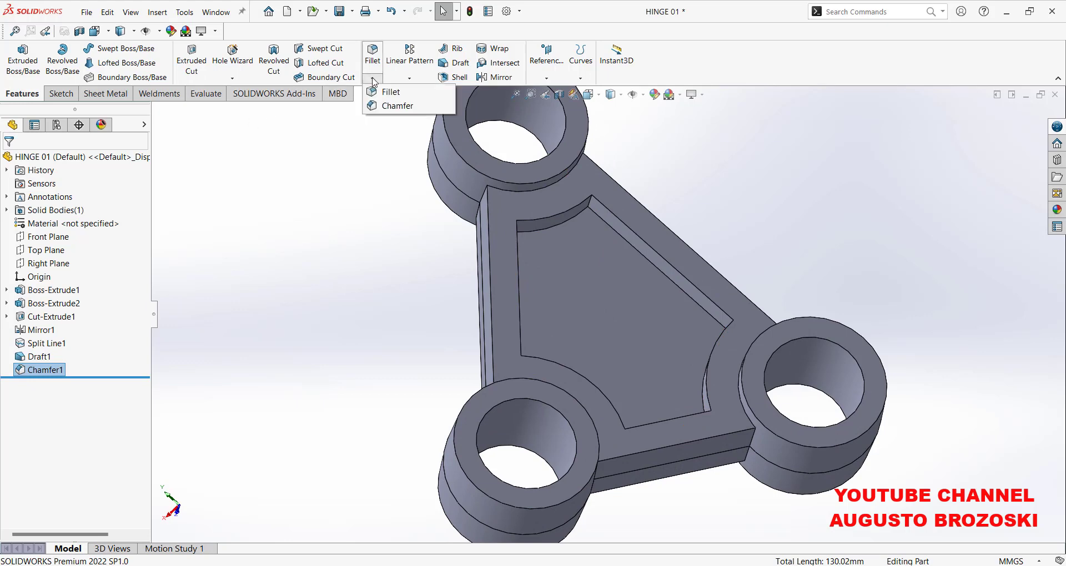
left_click(392, 105)
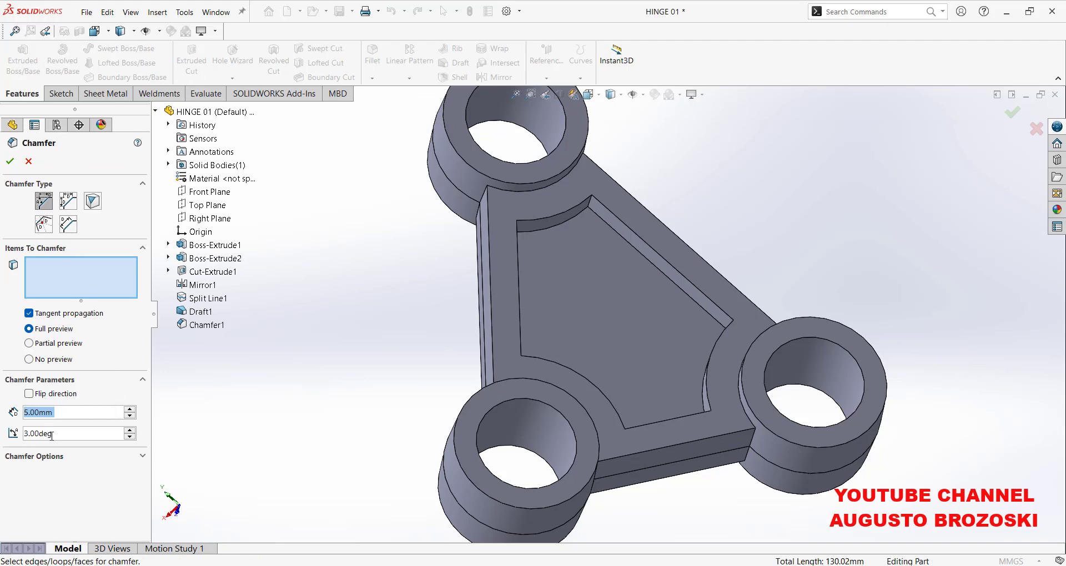
scroll(600, 204, "down", 5)
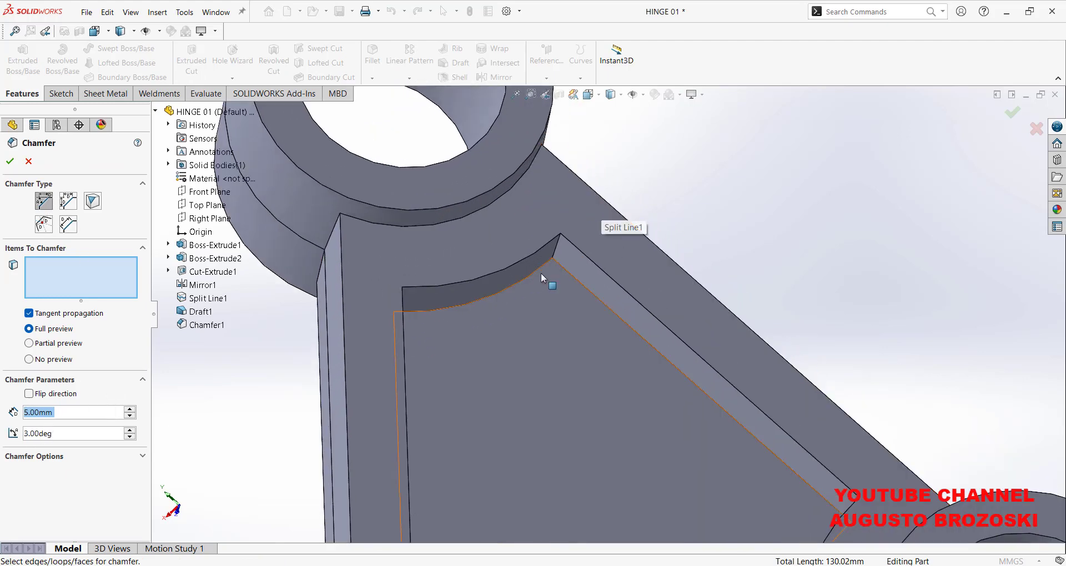
left_click(538, 272)
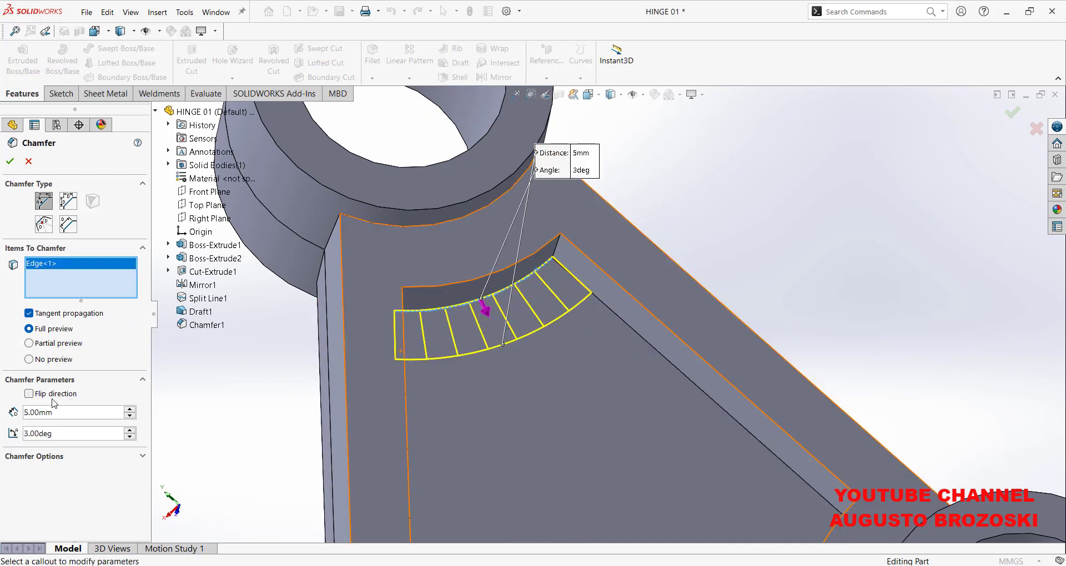
left_click(30, 394)
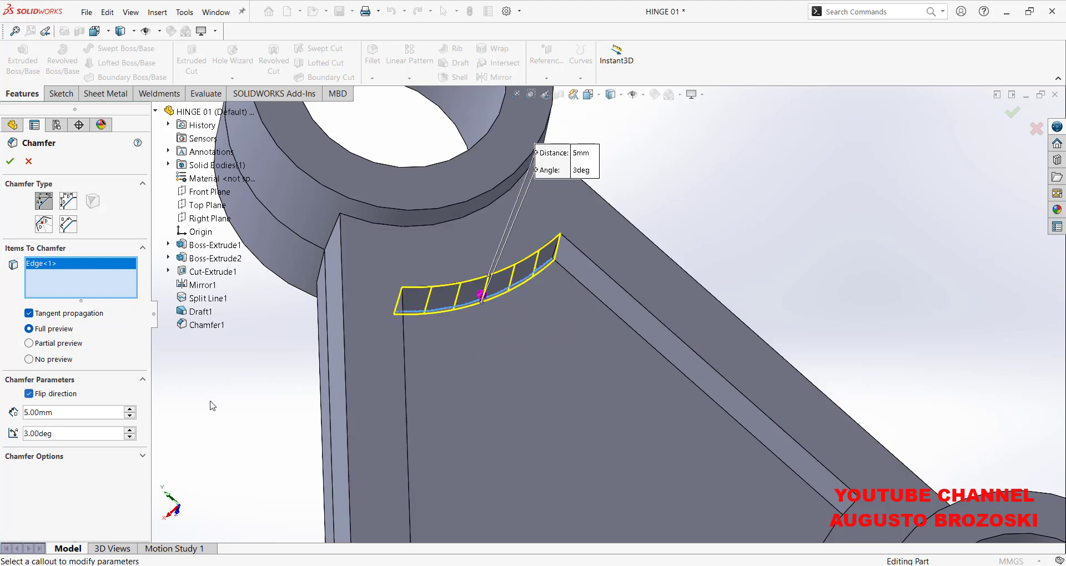
Add the rear pocket's other five floor edges to the 5 mm × 3° chamfer and complete it.
left_click(596, 302)
scroll(596, 301, "up", 8)
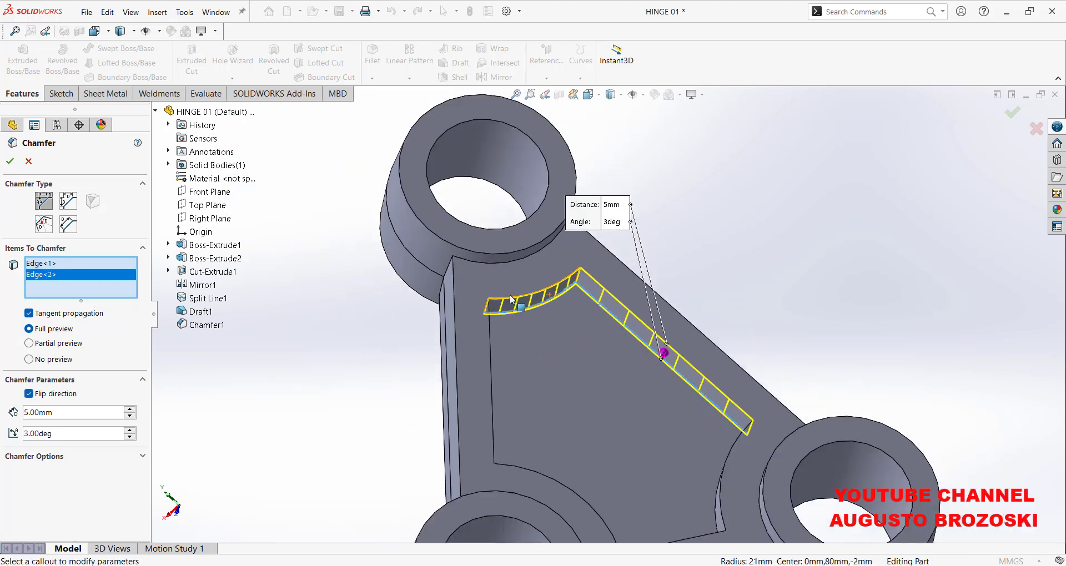
middle_click_drag(592, 367, 639, 413)
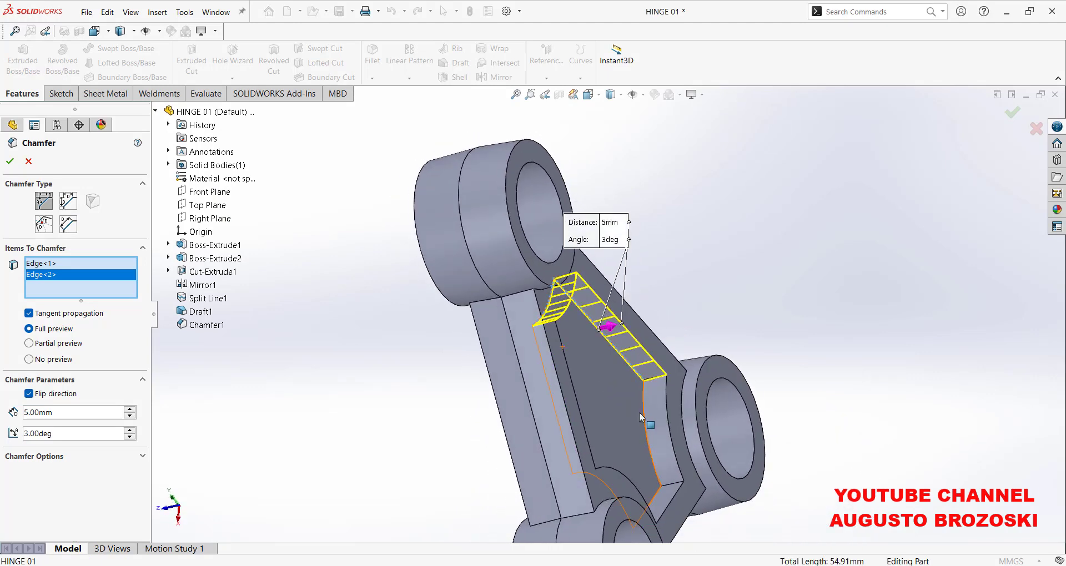
left_click(644, 417)
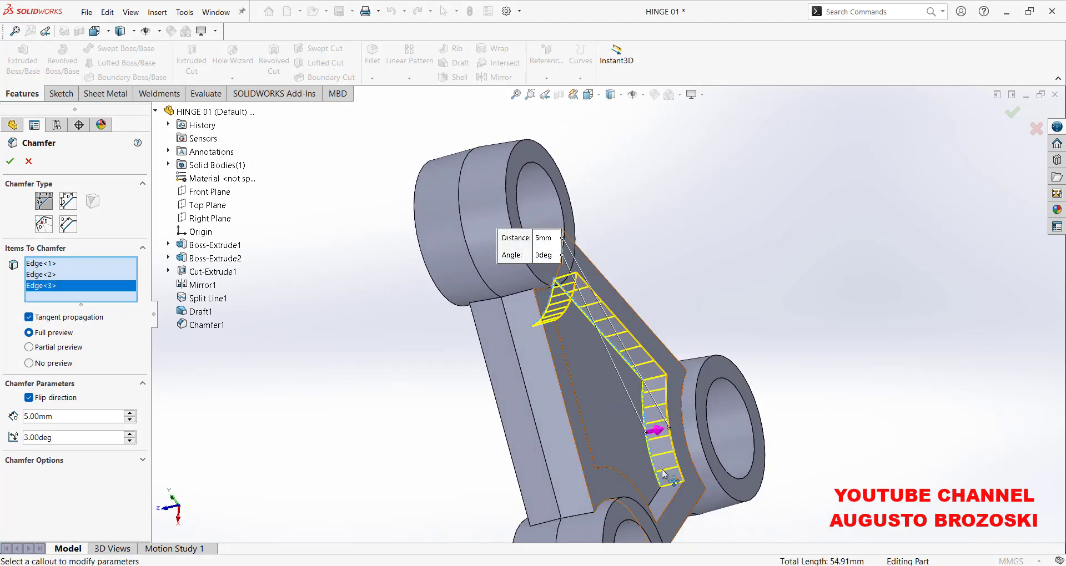
scroll(635, 429, "down", 5)
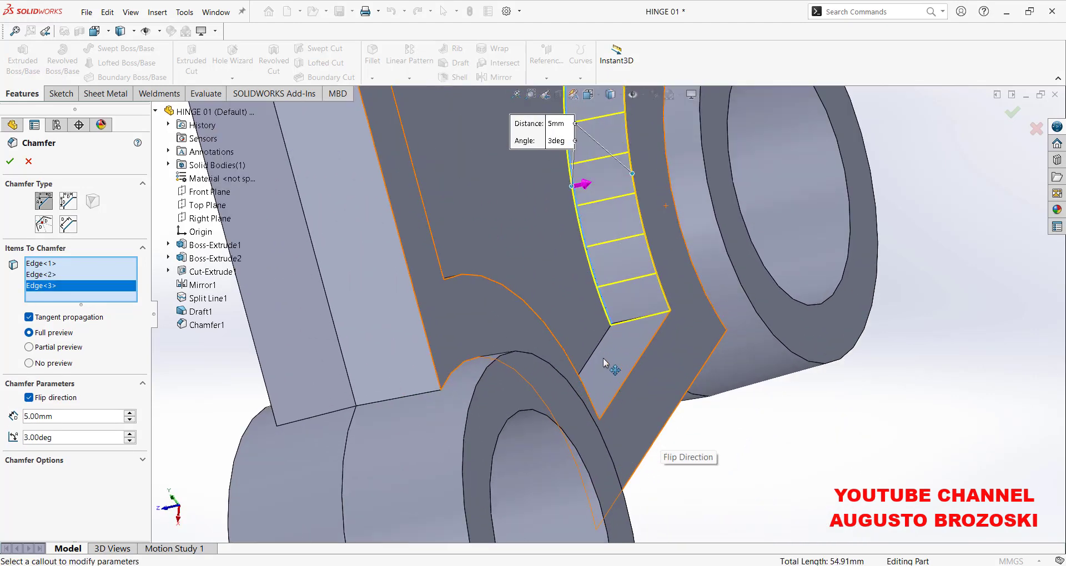
left_click(591, 354)
scroll(591, 355, "up", 3)
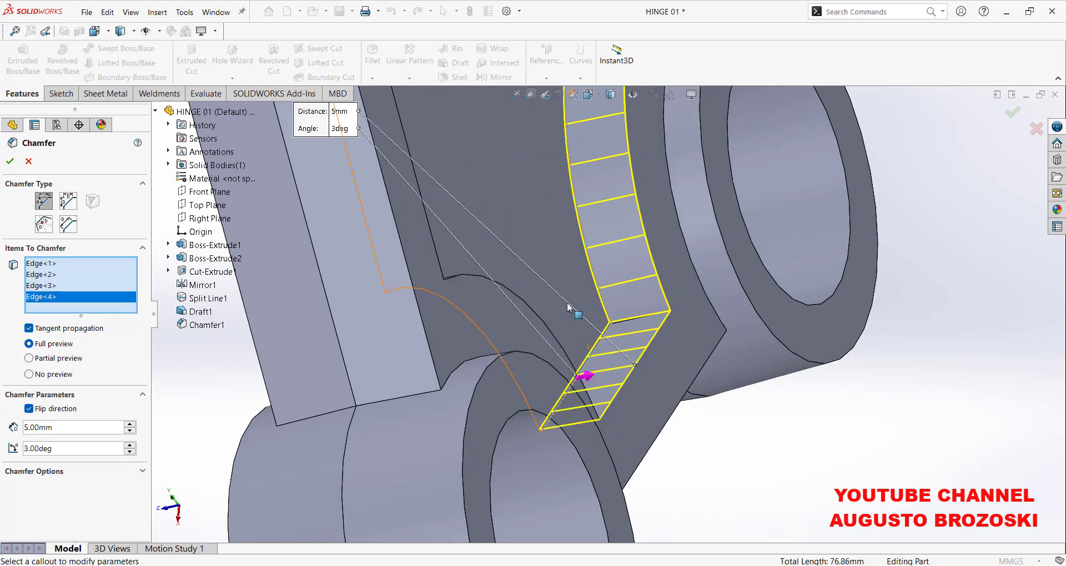
middle_click_drag(570, 247, 418, 299)
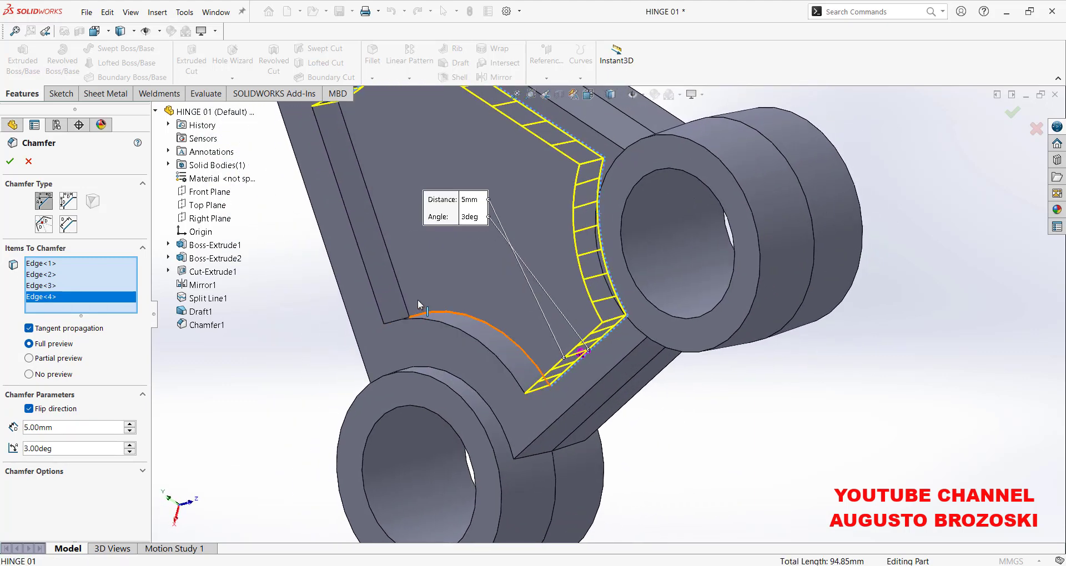
left_click(399, 283)
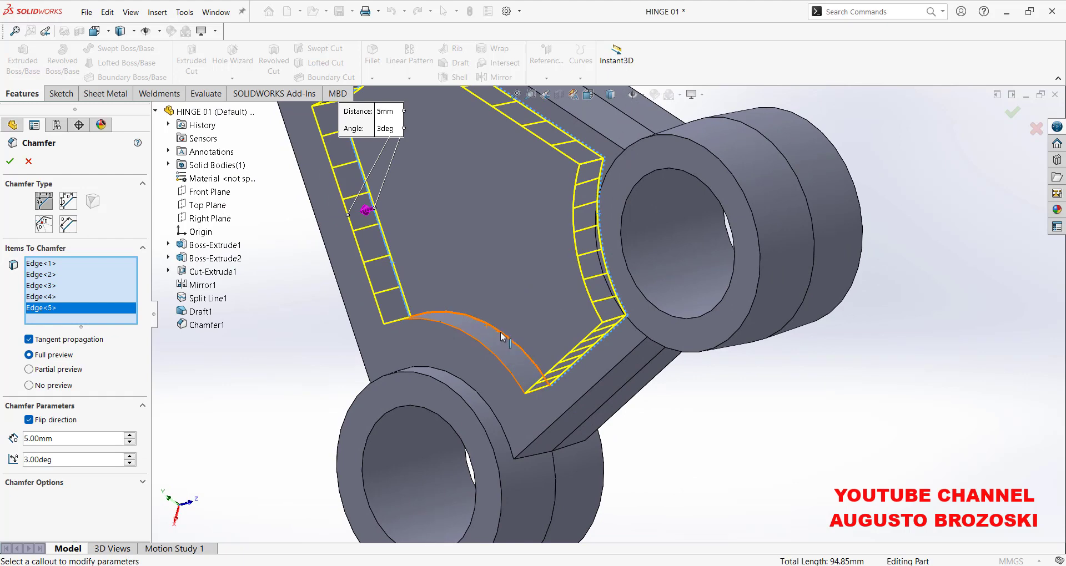
left_click(501, 333)
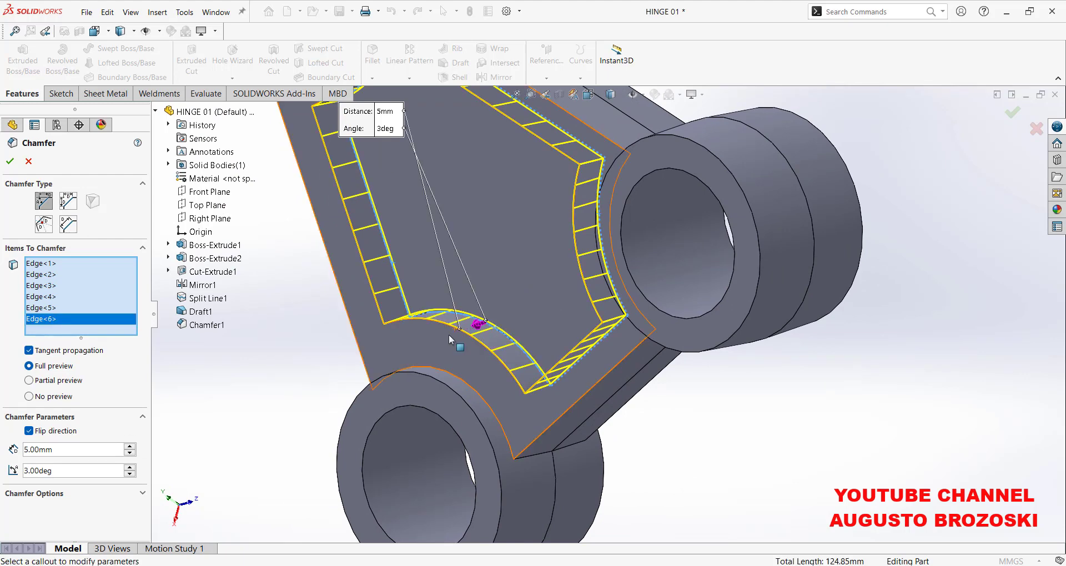
left_click(10, 162)
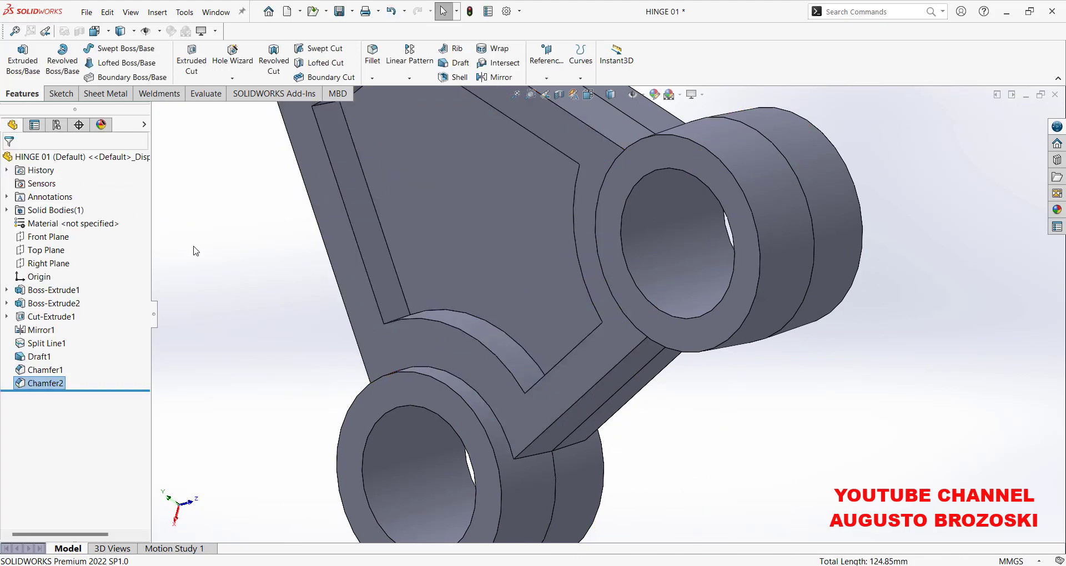
Examine the chamfered rear pocket walls in the Back view and close up at a corner, and return to the isometric view.
scroll(509, 248, "up", 4)
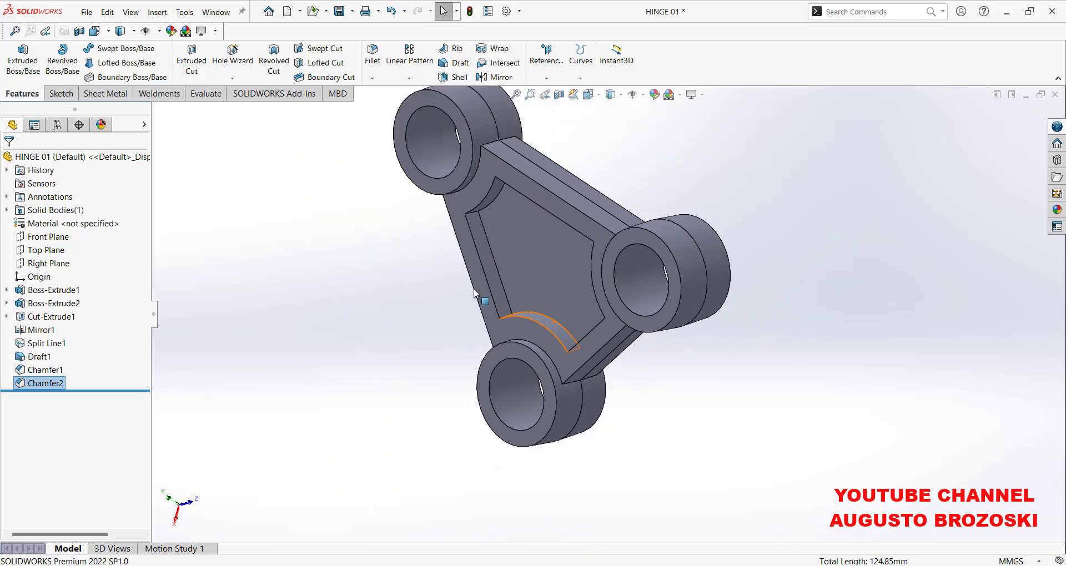
middle_click_drag(462, 257, 510, 244)
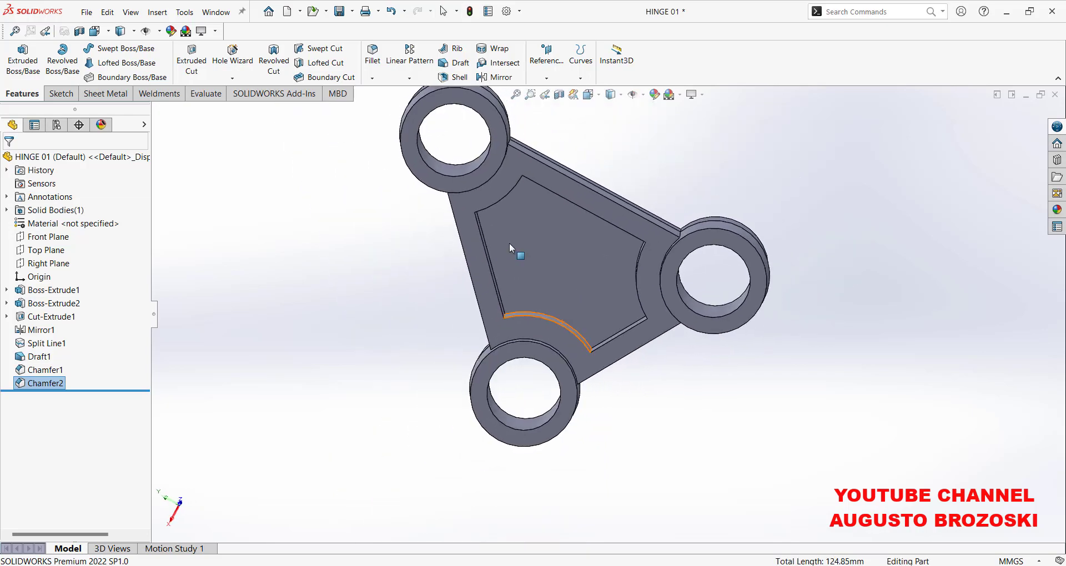
left_click(589, 95)
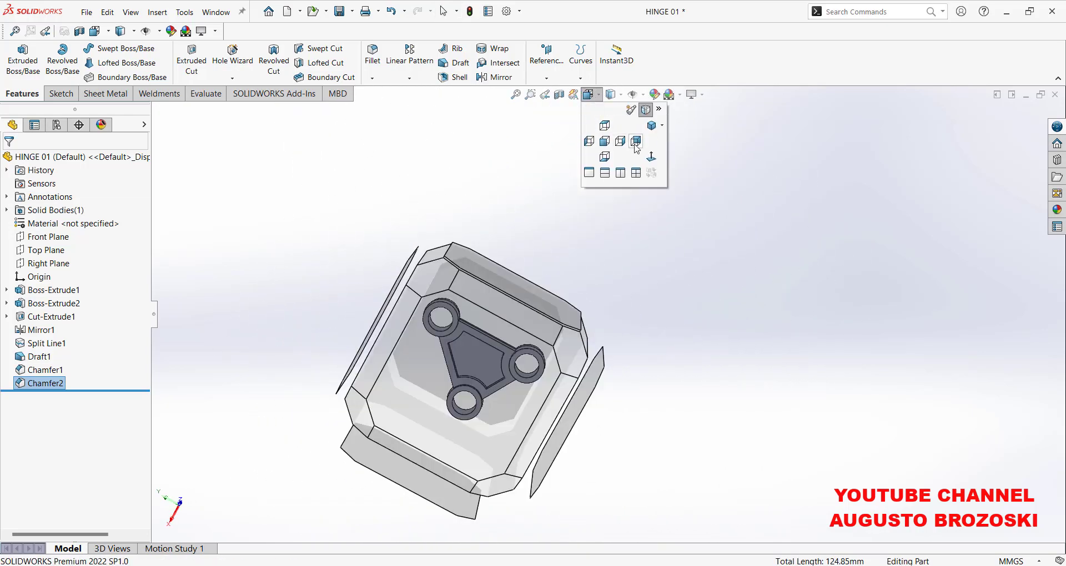
left_click(636, 144)
scroll(633, 247, "down", 8)
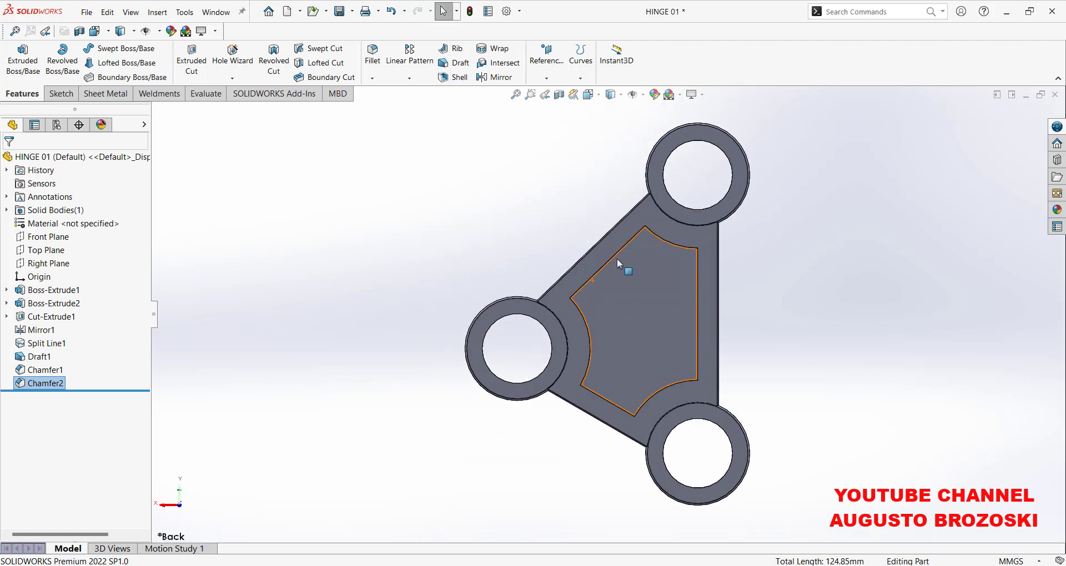
scroll(556, 289, "down", 5)
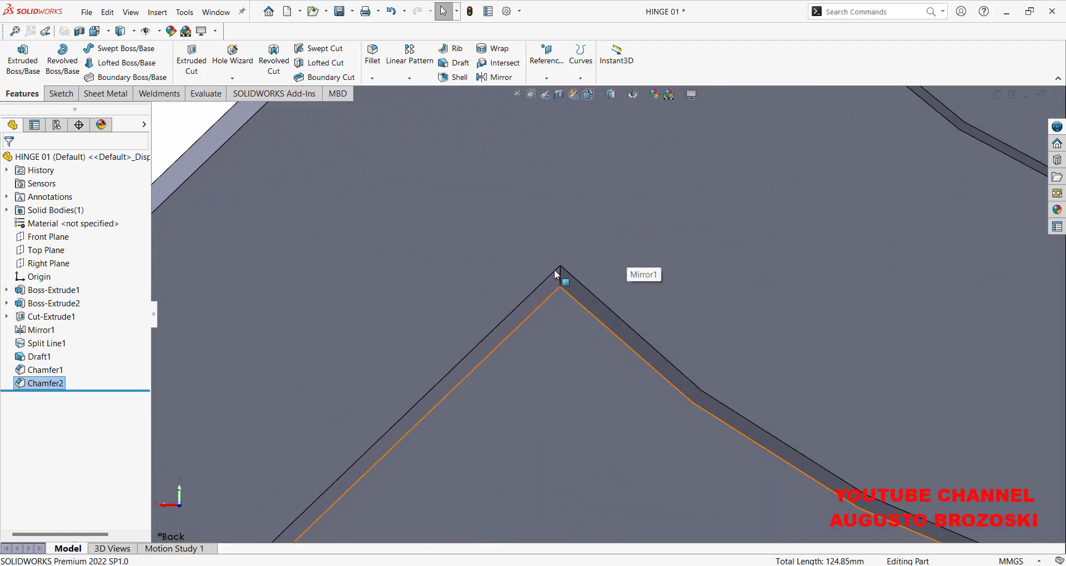
left_click(589, 96)
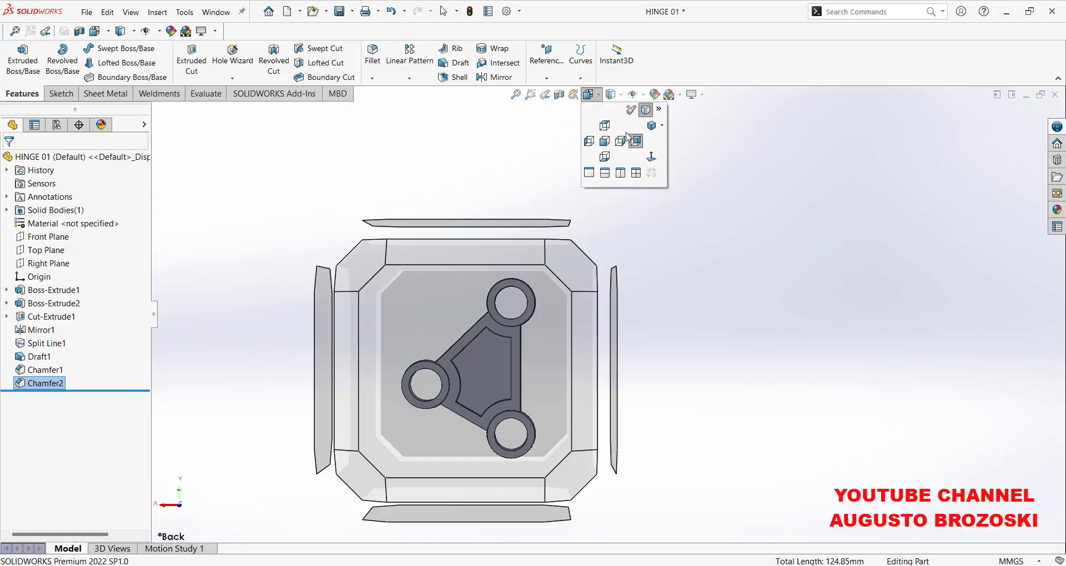
left_click(652, 127)
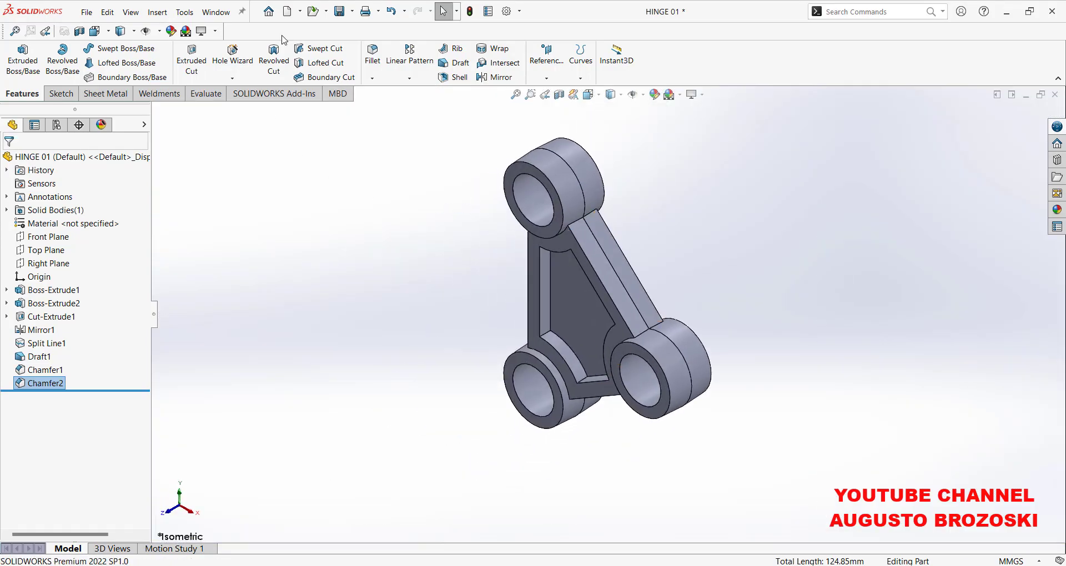
Check the typical fillet radius in the HINGE 01 PDF drawing and return to the SOLIDWORKS part.
left_click(344, 12)
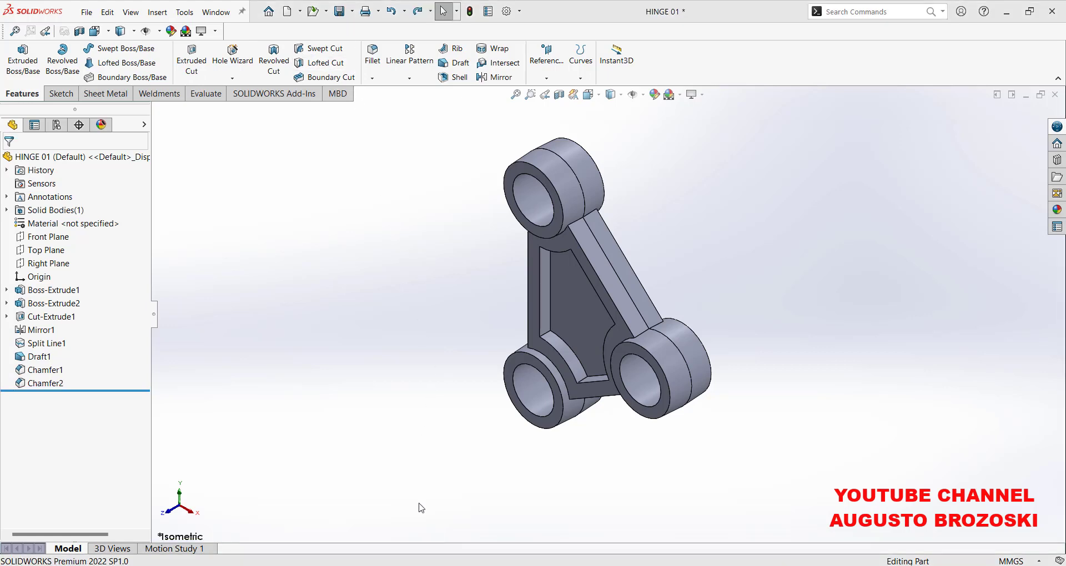
key("alt+Tab")
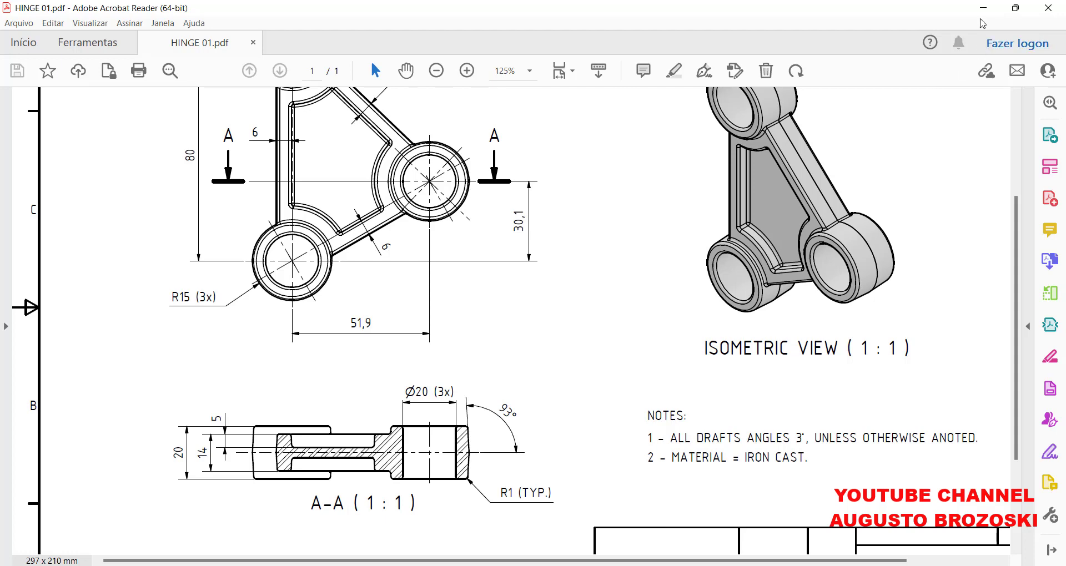
left_click(984, 8)
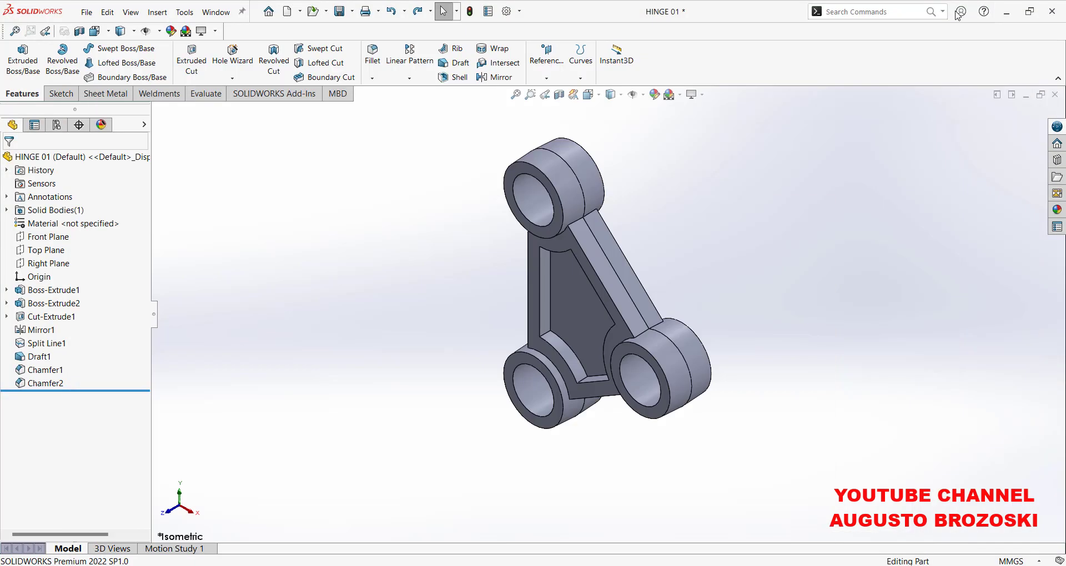
Start a 1 mm fillet and window-select the edges of the whole hinge.
left_click(373, 54)
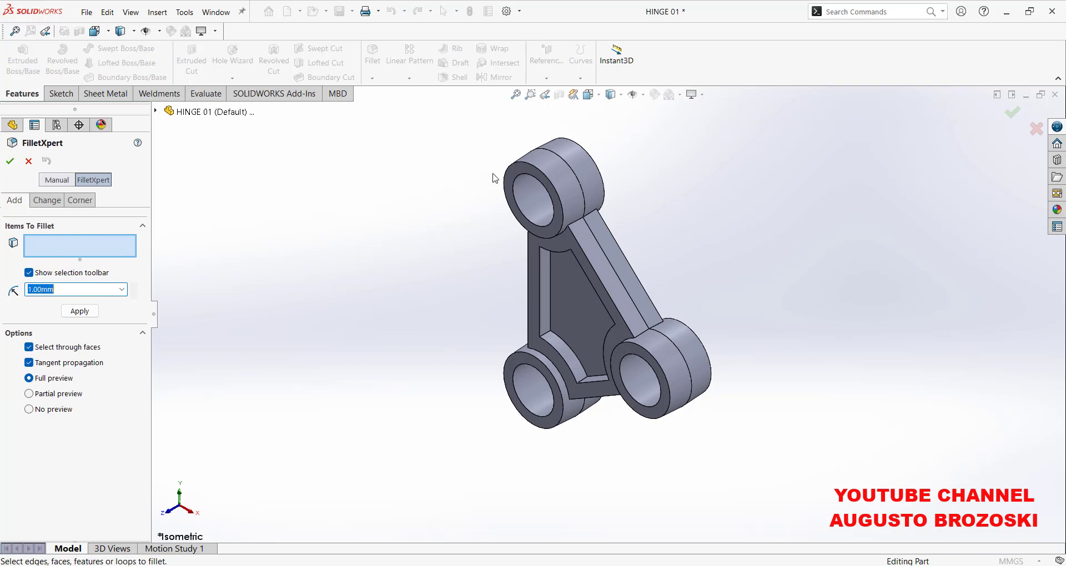
left_click(507, 174)
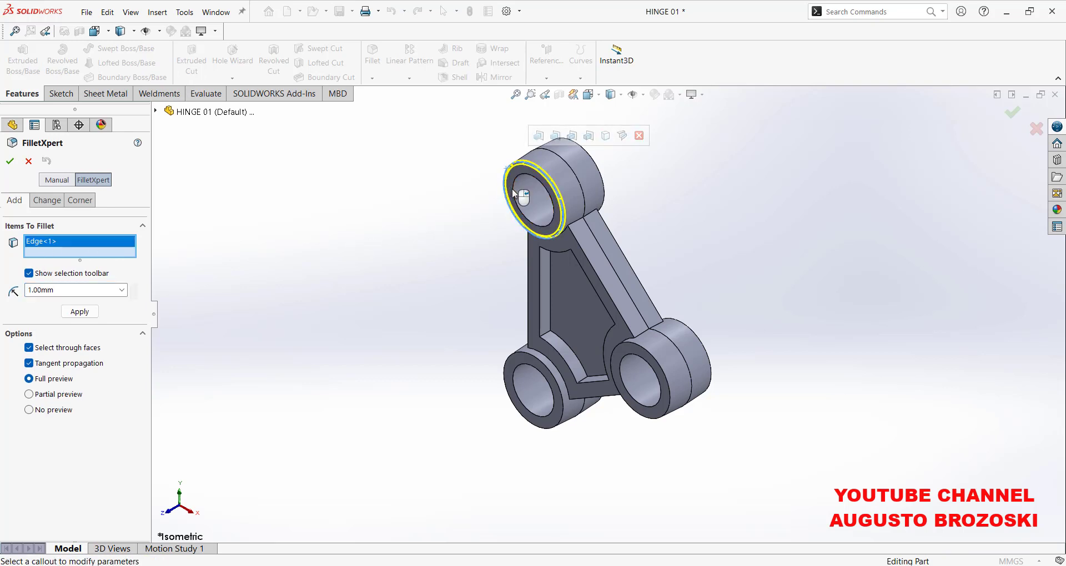
left_click(510, 203)
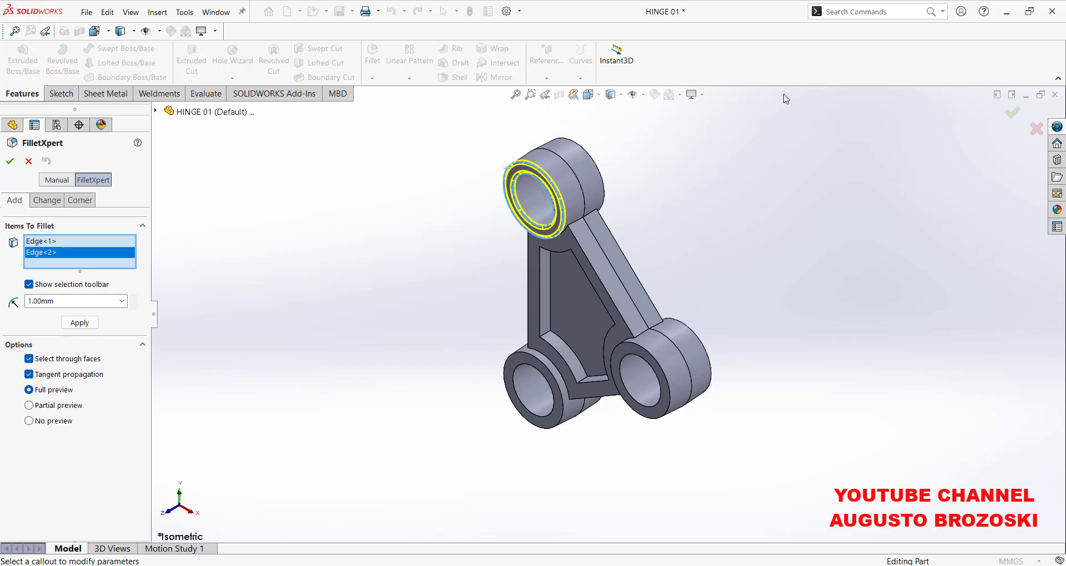
left_click_drag(784, 95, 444, 475)
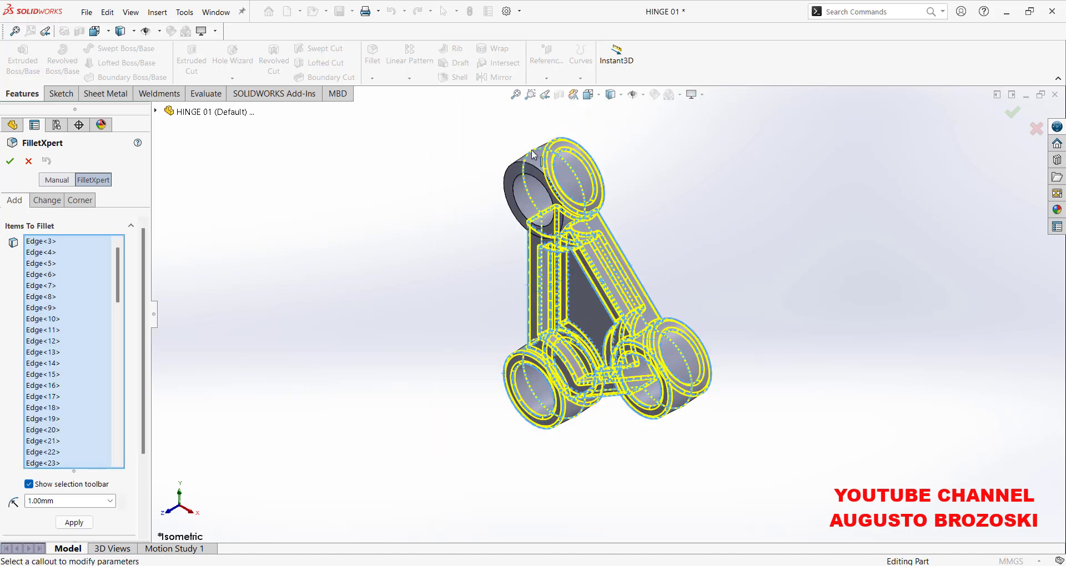
Add the outer and bore edges of the top boss's front face to the 1 mm fillet and complete it.
scroll(536, 156, "down", 5)
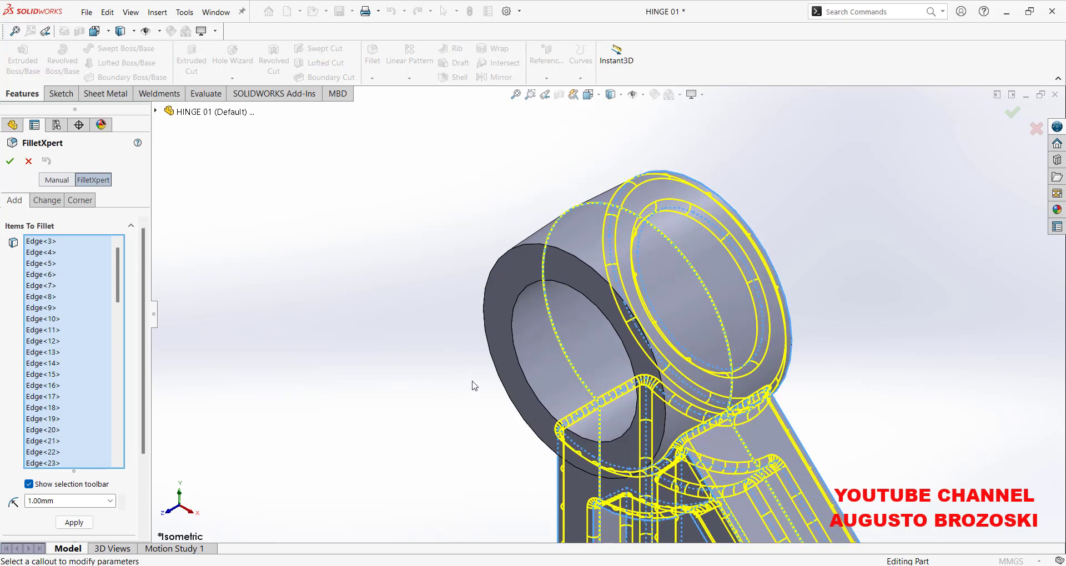
left_click(490, 275)
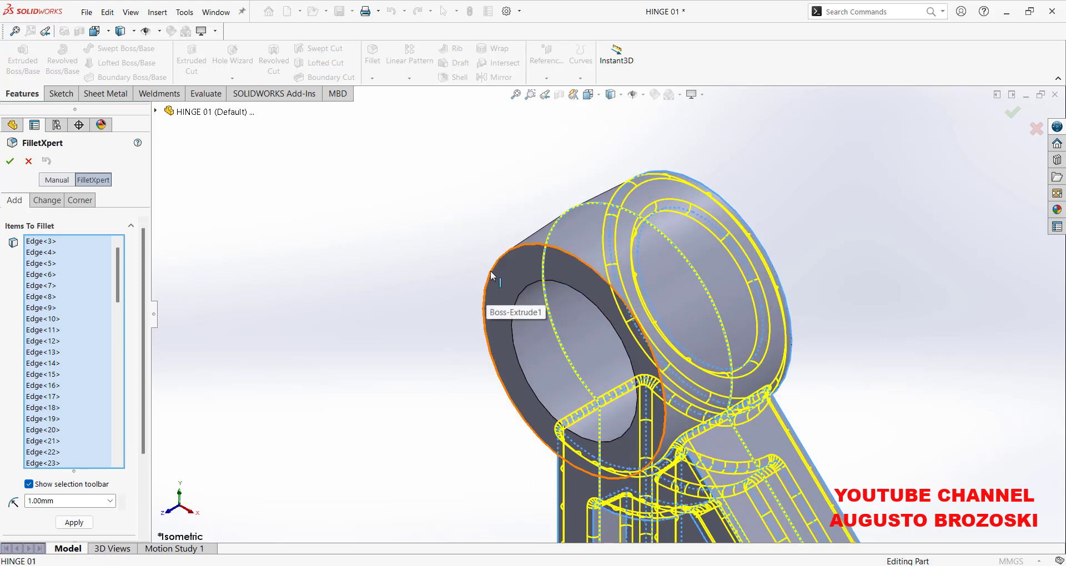
left_click(515, 299)
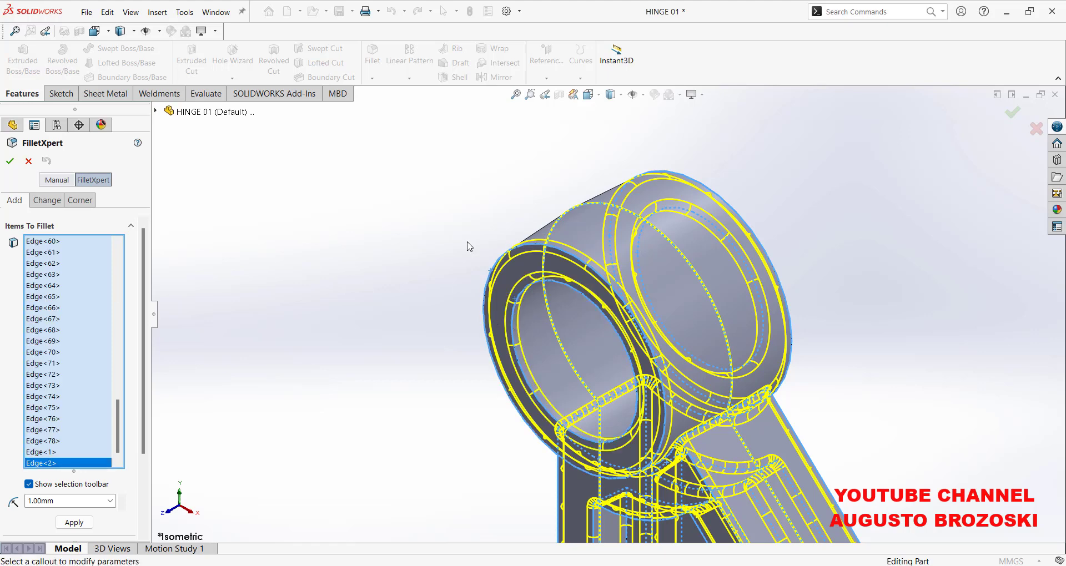
scroll(467, 244, "up", 10)
scroll(643, 383, "down", 4)
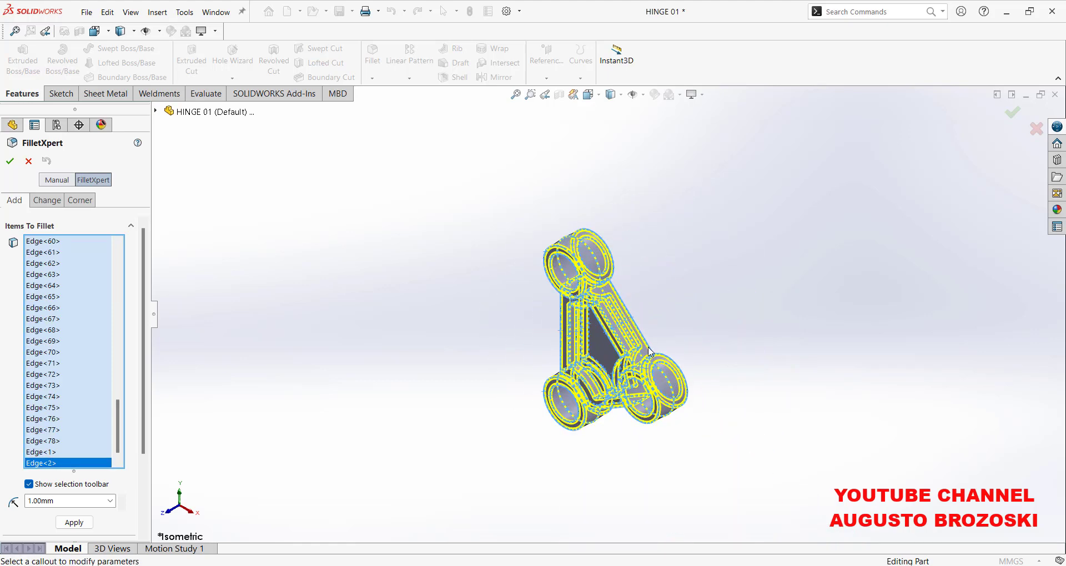
left_click(11, 163)
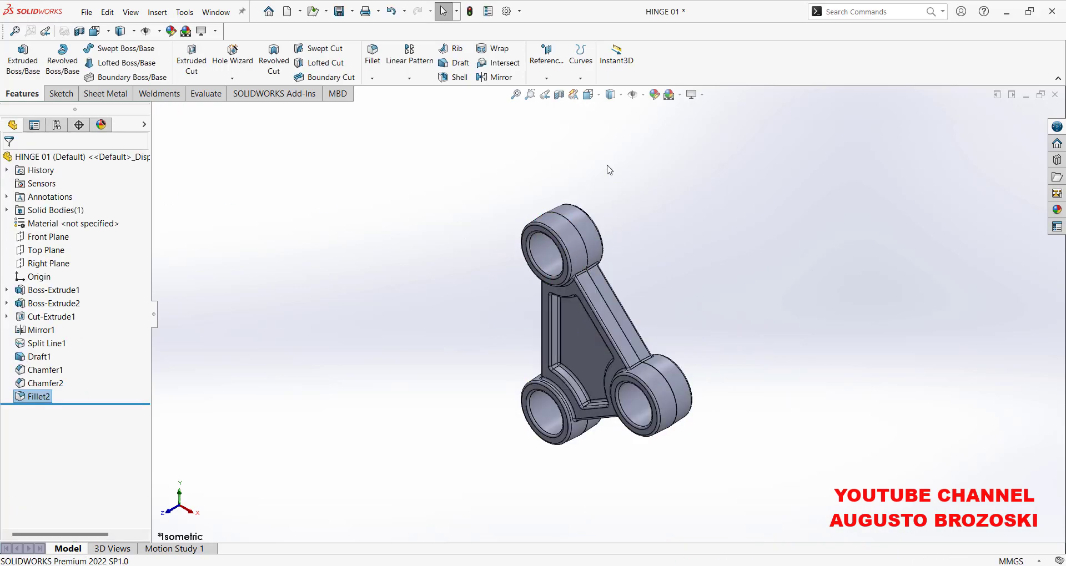
Examine the filleted bosses and their drafted faces close up in the Right view, and return to the isometric view.
left_click(588, 95)
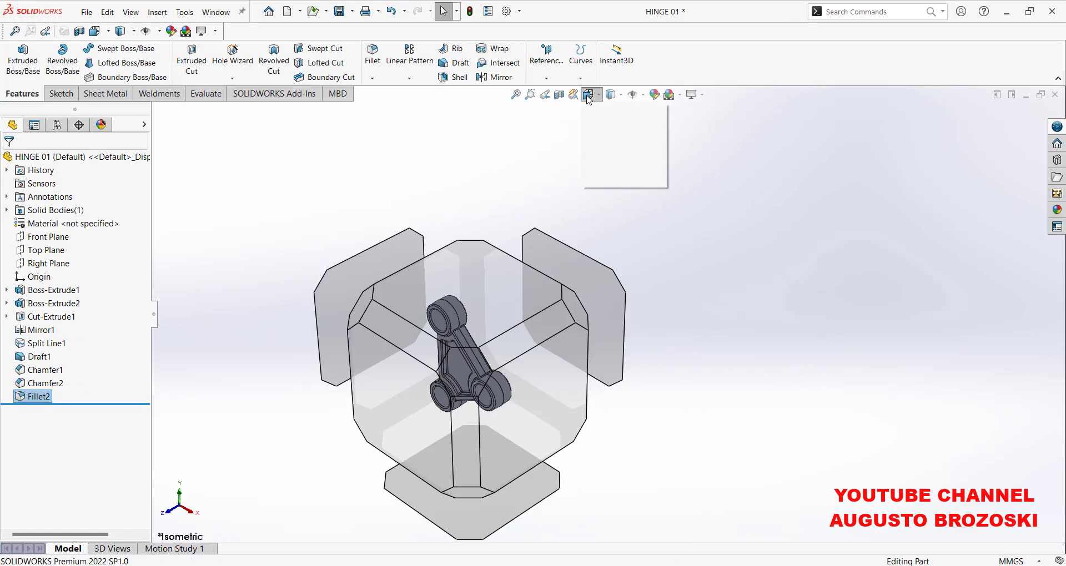
left_click(621, 144)
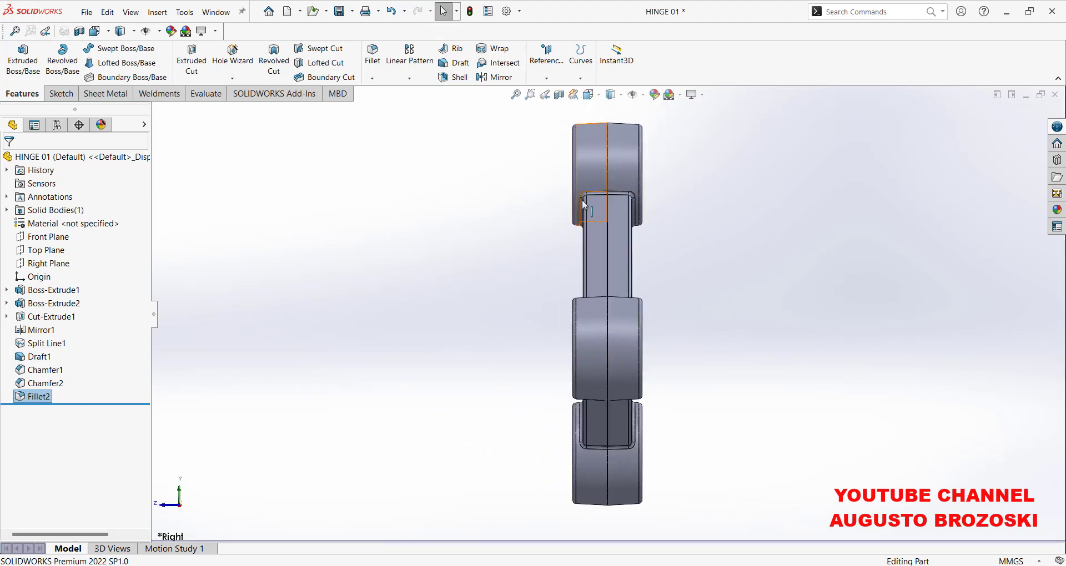
scroll(575, 302, "down", 8)
scroll(567, 315, "down", 5)
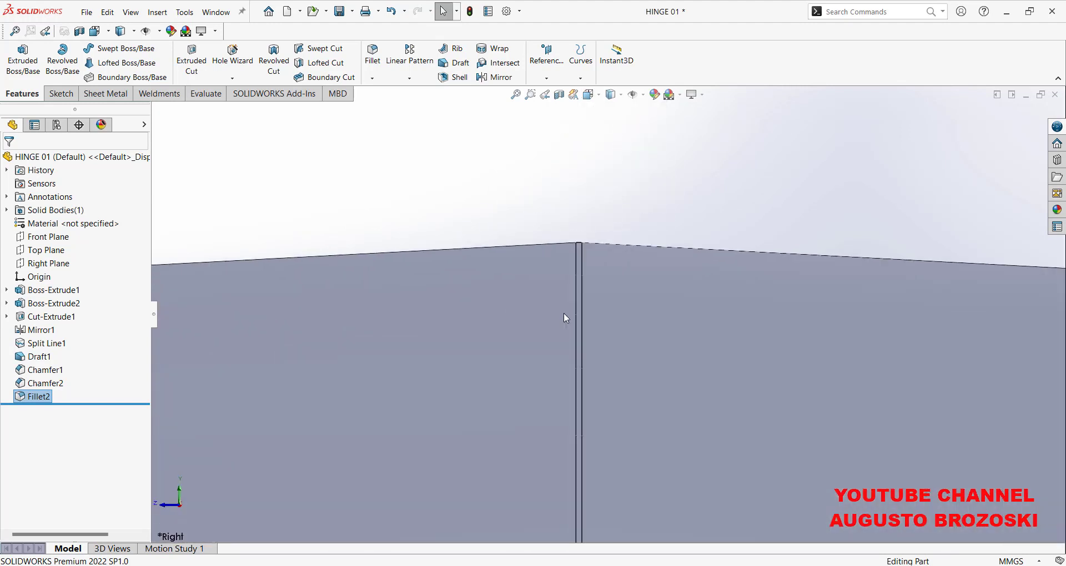
scroll(583, 224, "up", 5)
scroll(566, 279, "up", 5)
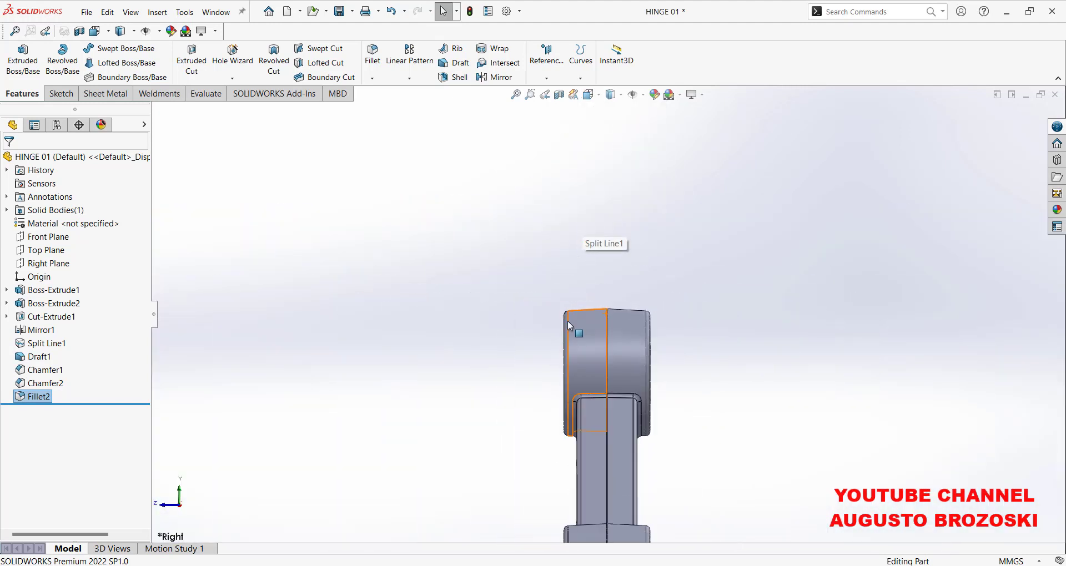
scroll(614, 533, "down", 5)
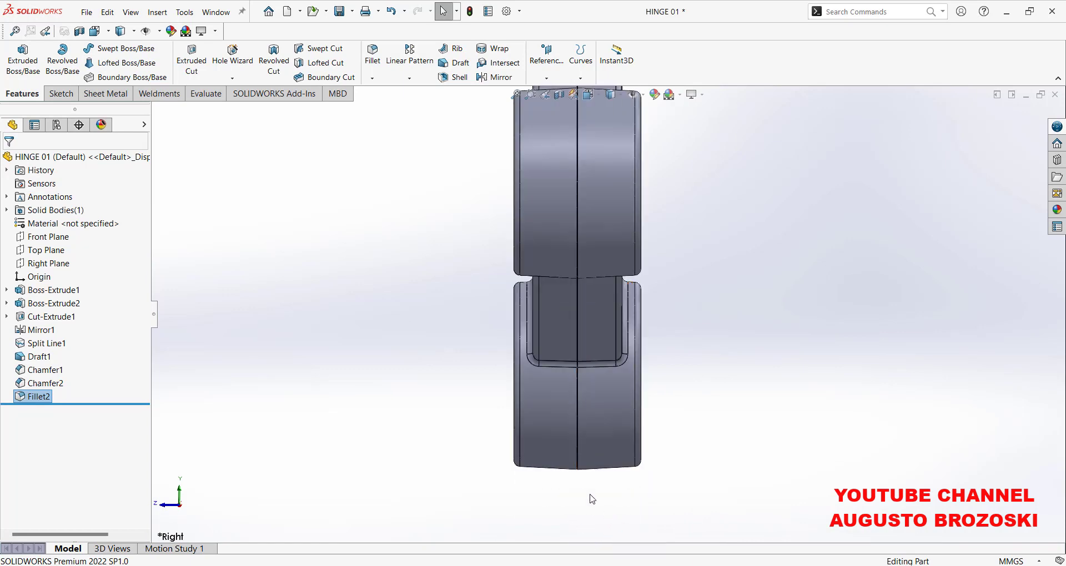
scroll(569, 312, "up", 6)
left_click(592, 101)
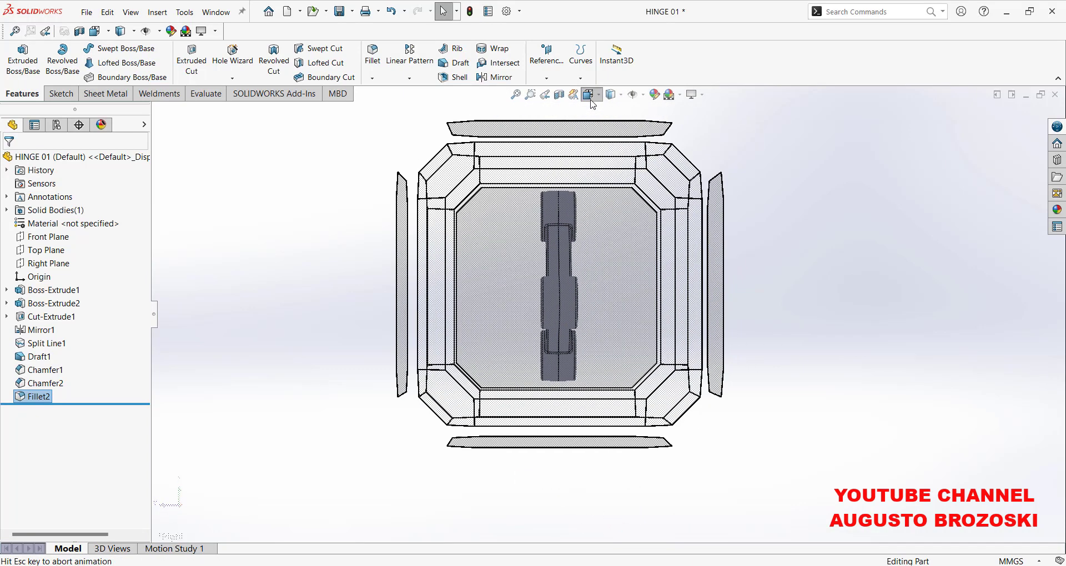
left_click(651, 126)
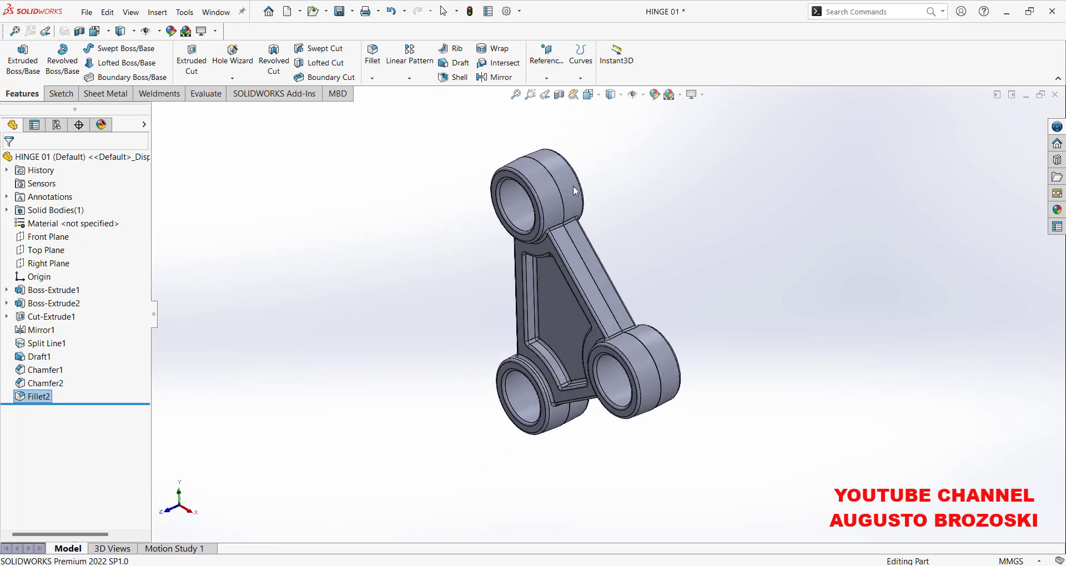
Save the part and assign it the Gray Cast Iron material from the Iron category of SOLIDWORKS Materials.
left_click(340, 12)
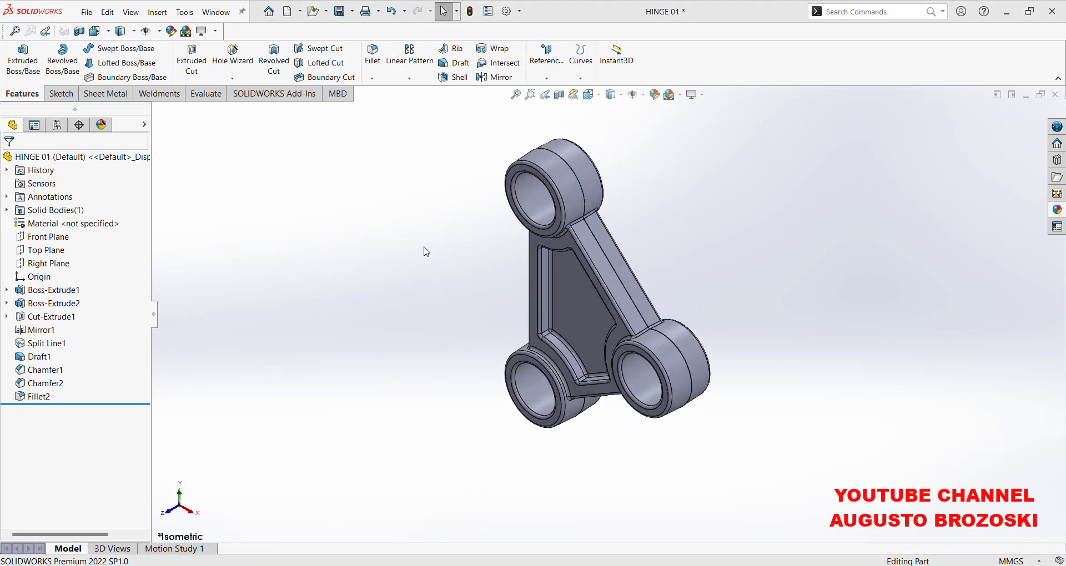
left_click(80, 225)
right_click(84, 226)
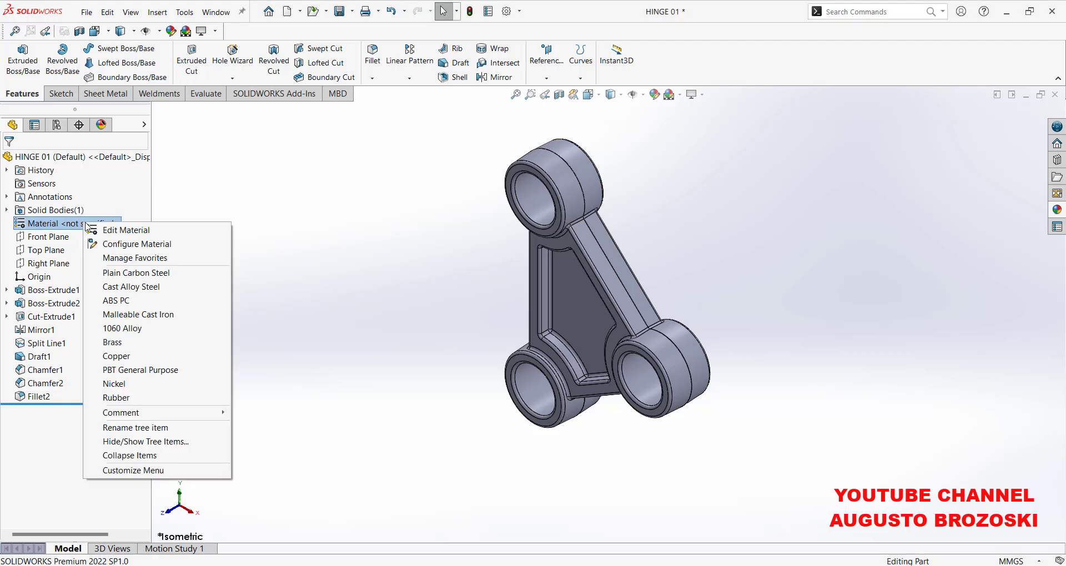
left_click(163, 231)
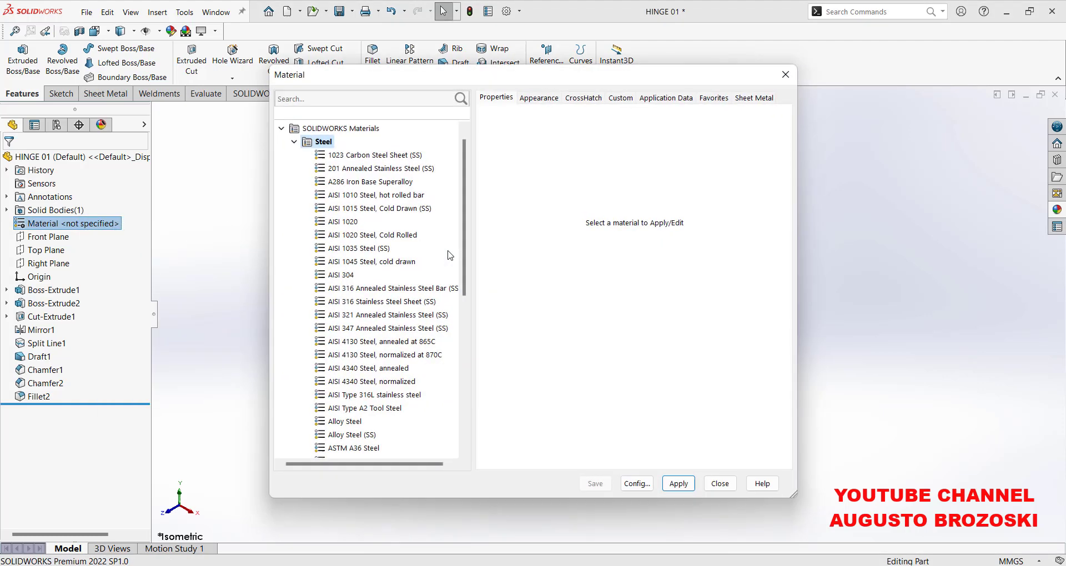
left_click(295, 143)
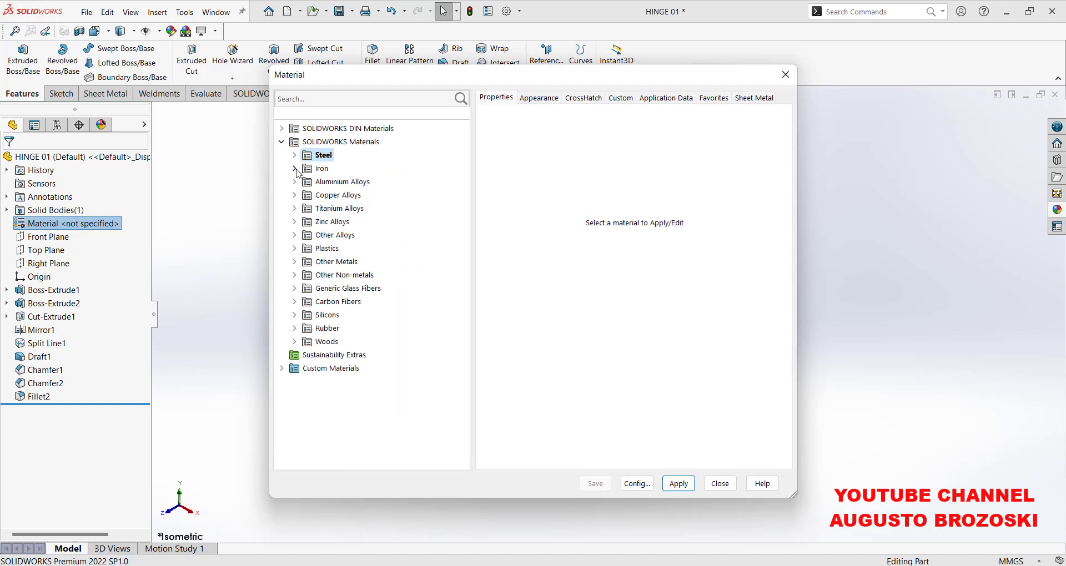
left_click(295, 169)
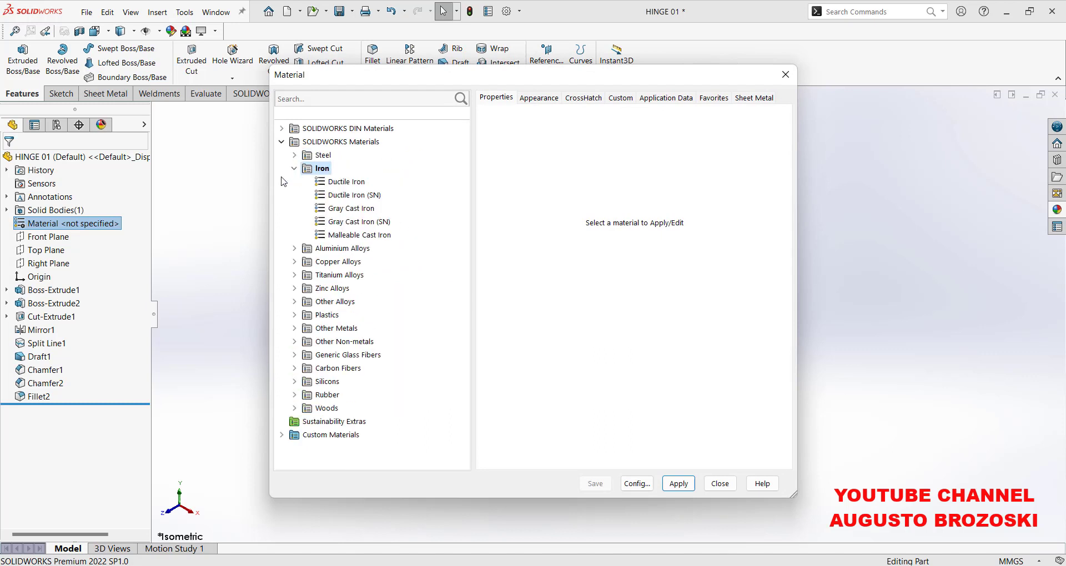
left_click(332, 214)
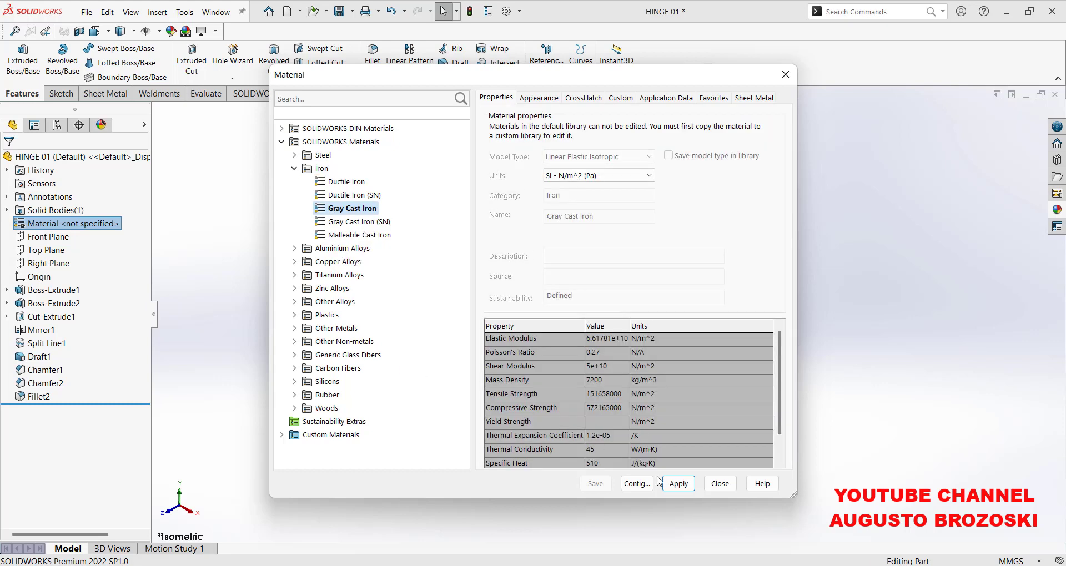
left_click(678, 483)
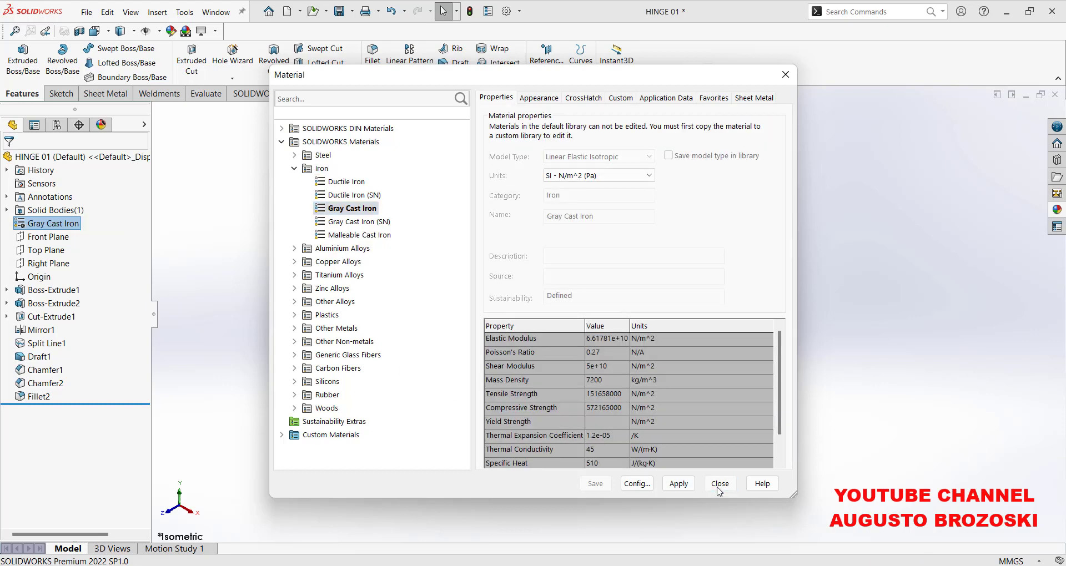
left_click(720, 484)
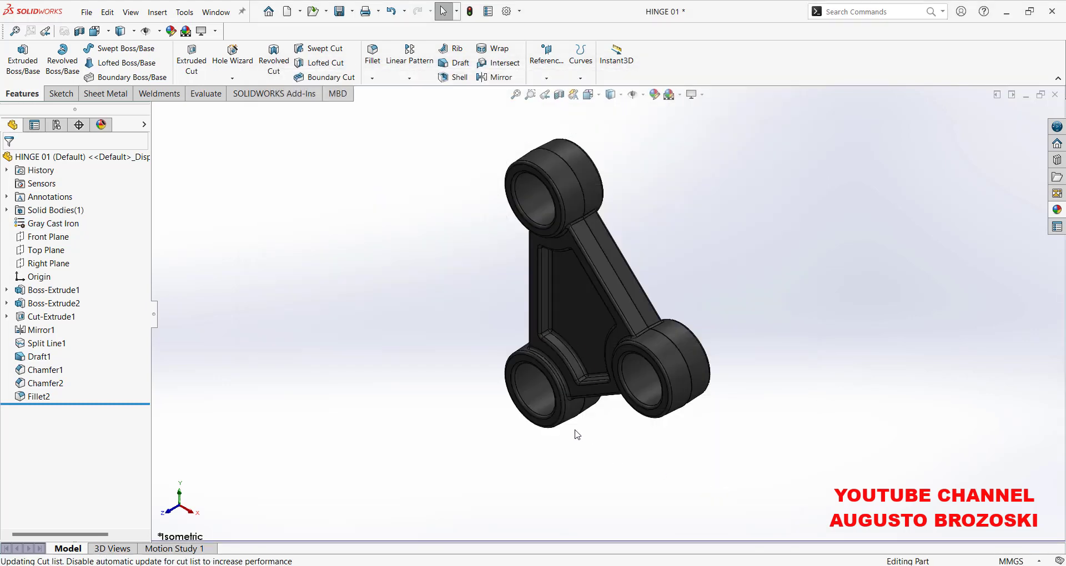
Apply the satin finish stainless steel appearance from the Steel metals to the whole HINGE 01 part.
left_click(144, 127)
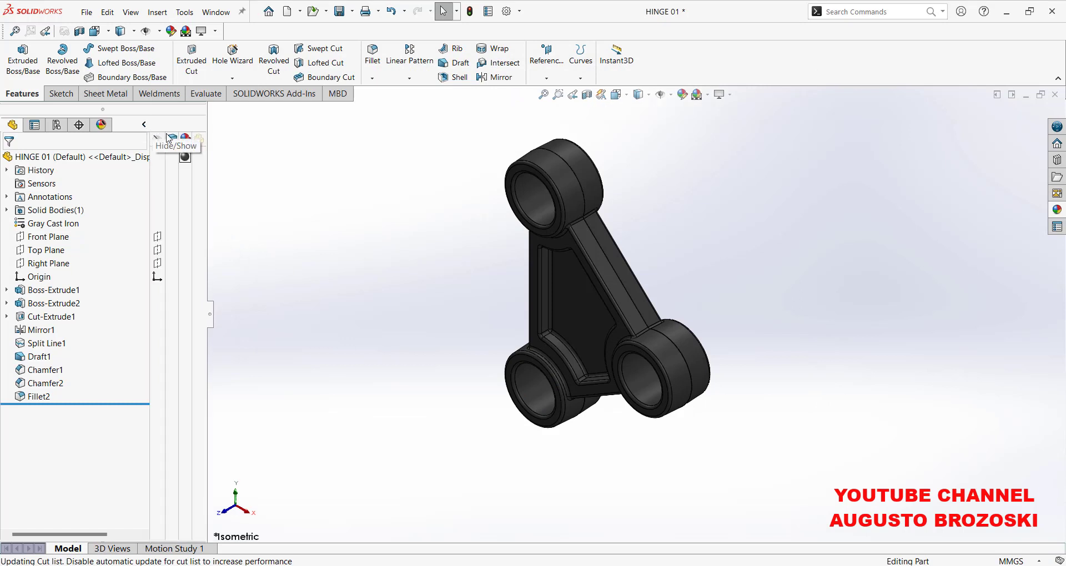
left_click(187, 141)
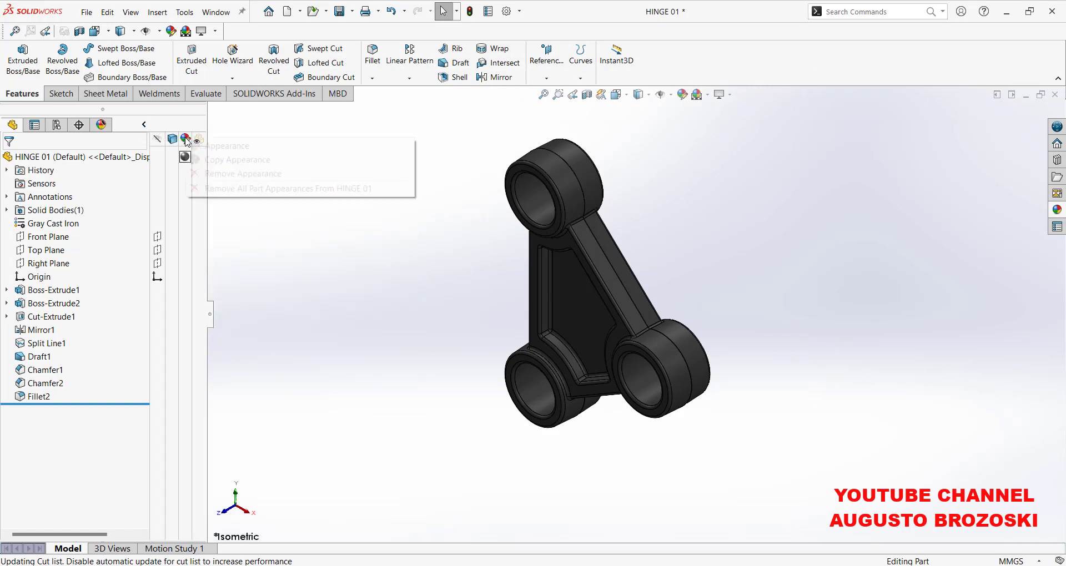
left_click(239, 147)
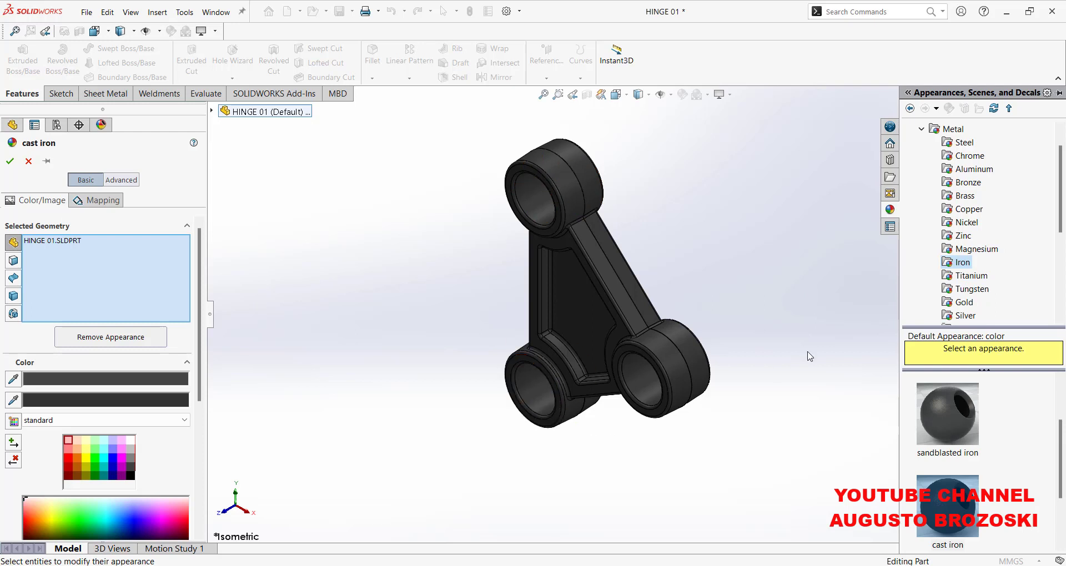
left_click(964, 142)
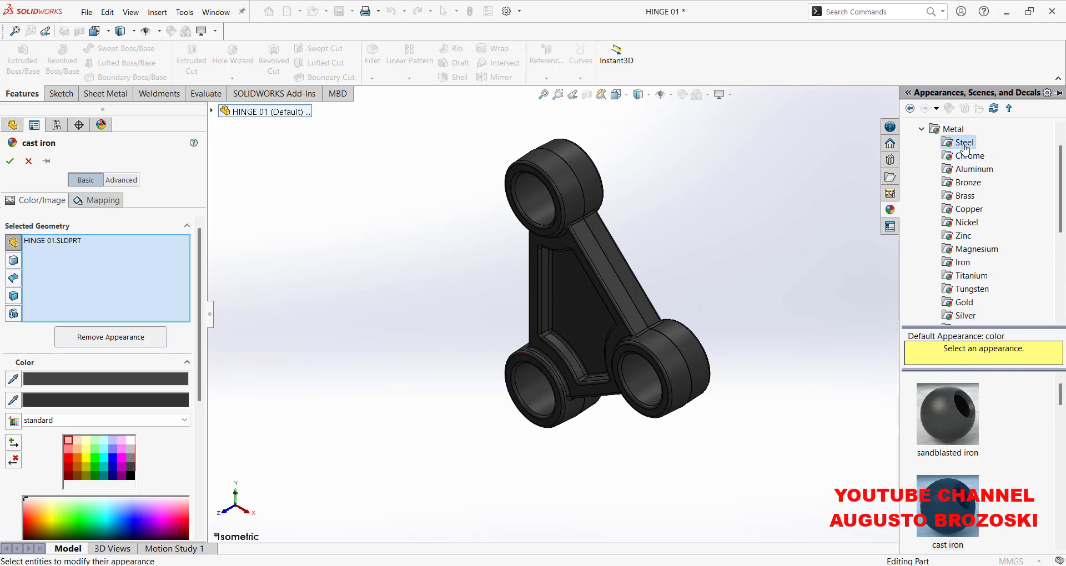
scroll(1008, 490, "down", 2)
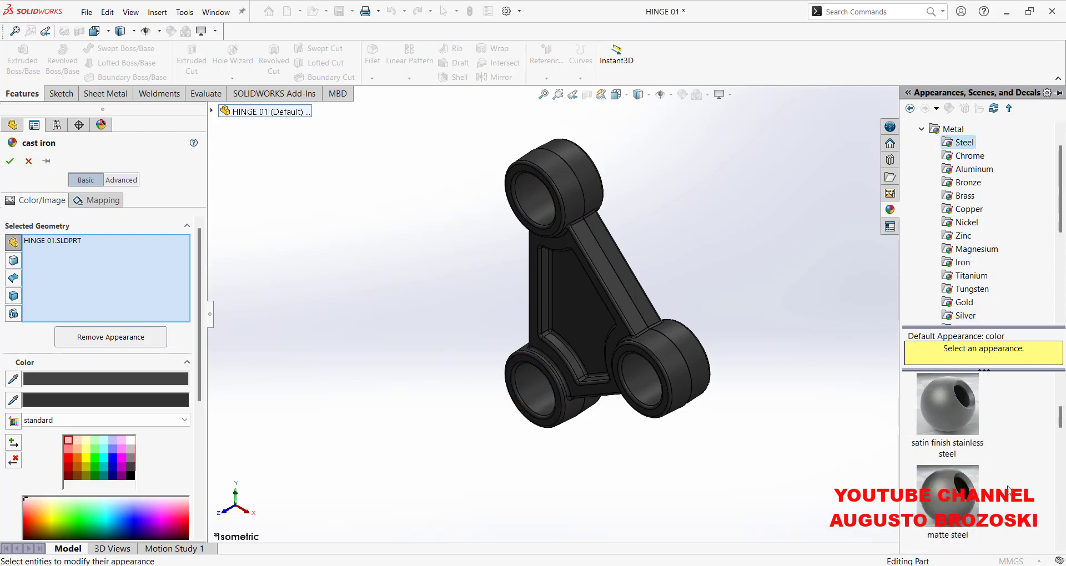
left_click(957, 407)
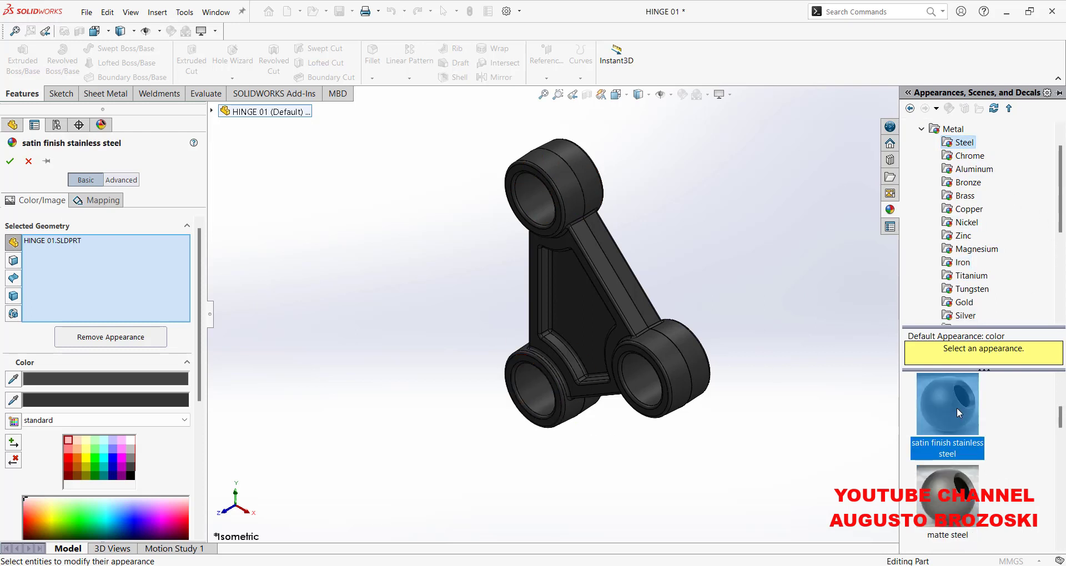
left_click(11, 161)
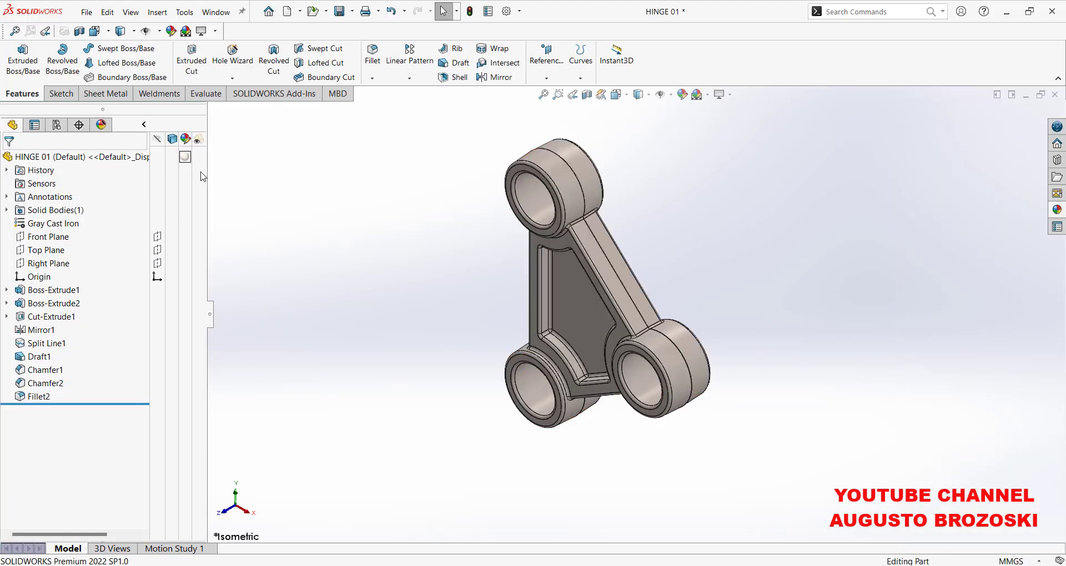
left_click(144, 126)
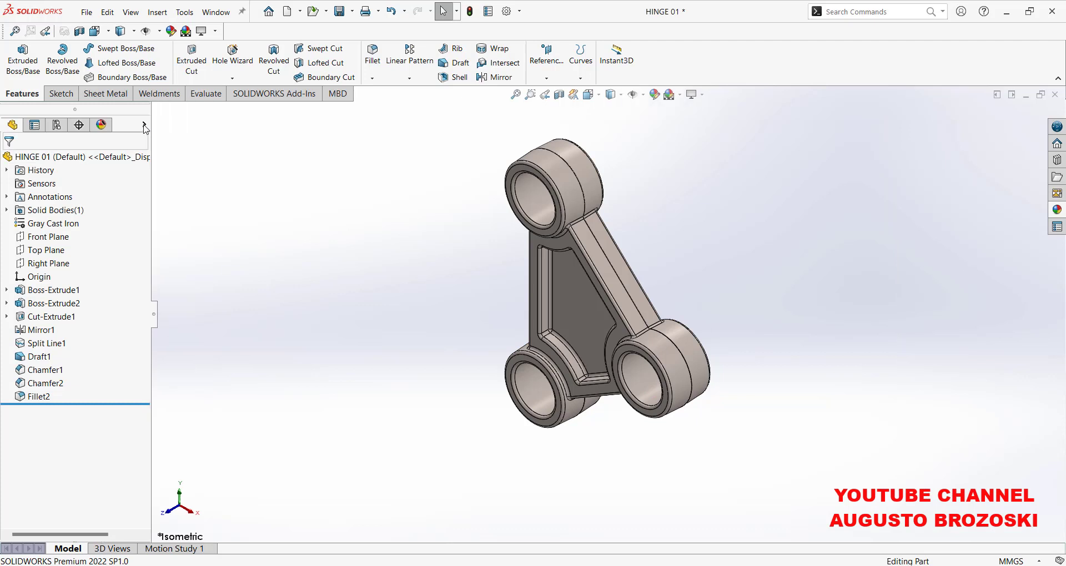
Examine the hinge's mass properties, including its mass, volume and center of mass, without creating a Center of Mass feature.
left_click(210, 97)
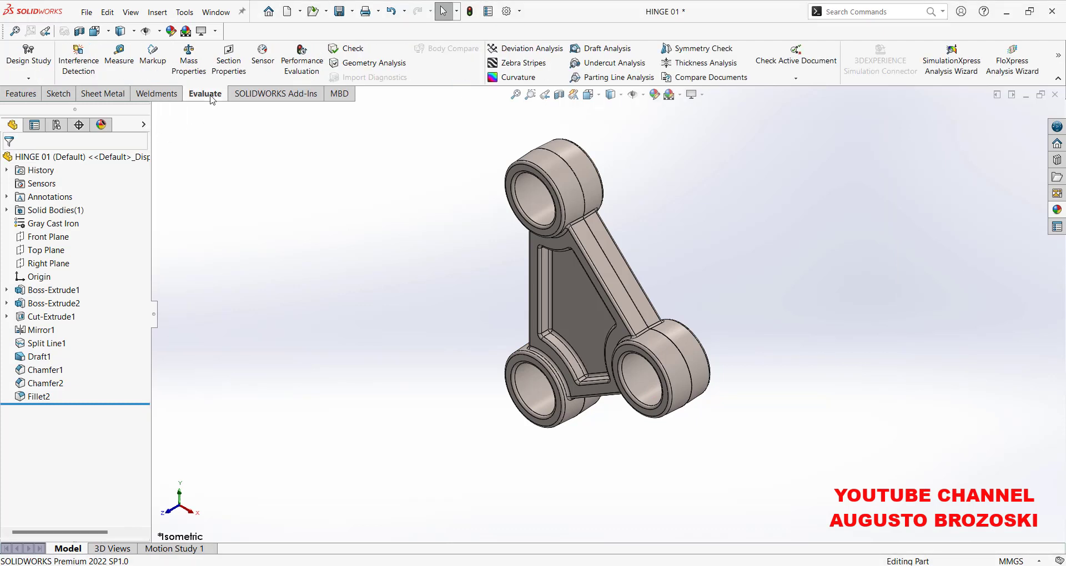
left_click(192, 66)
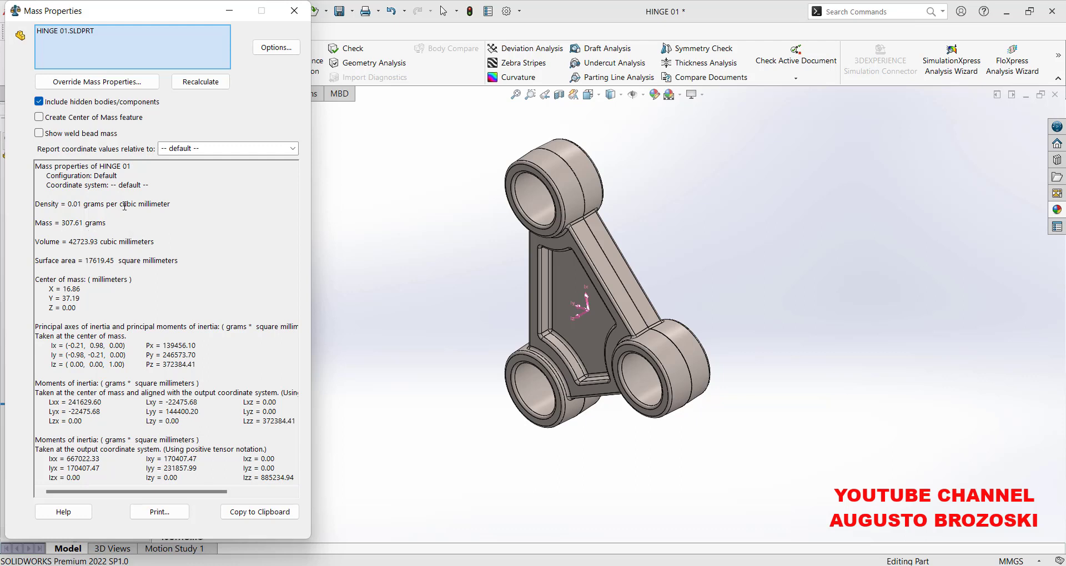
left_click(39, 117)
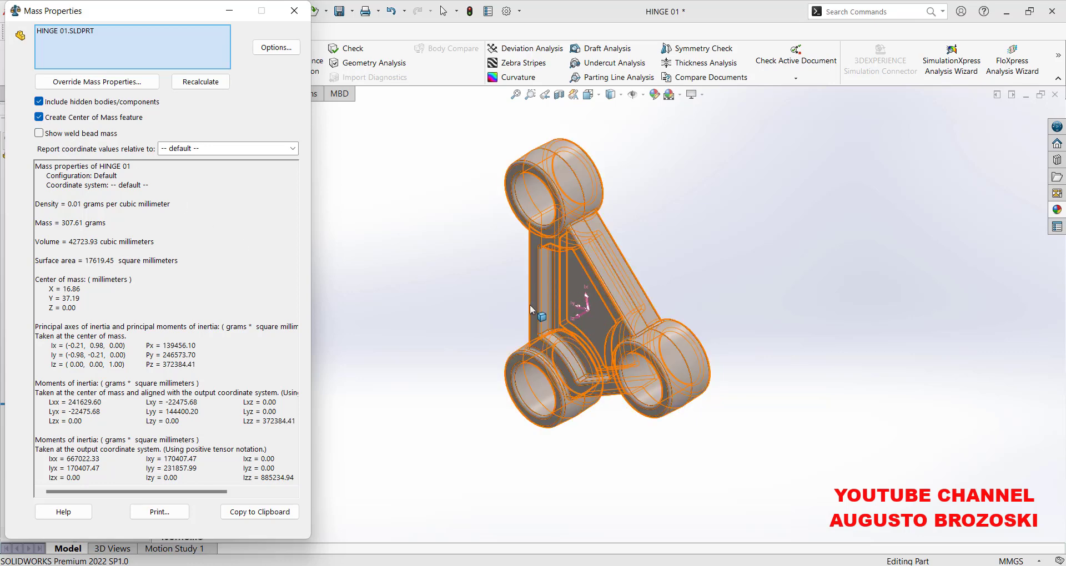
left_click(38, 117)
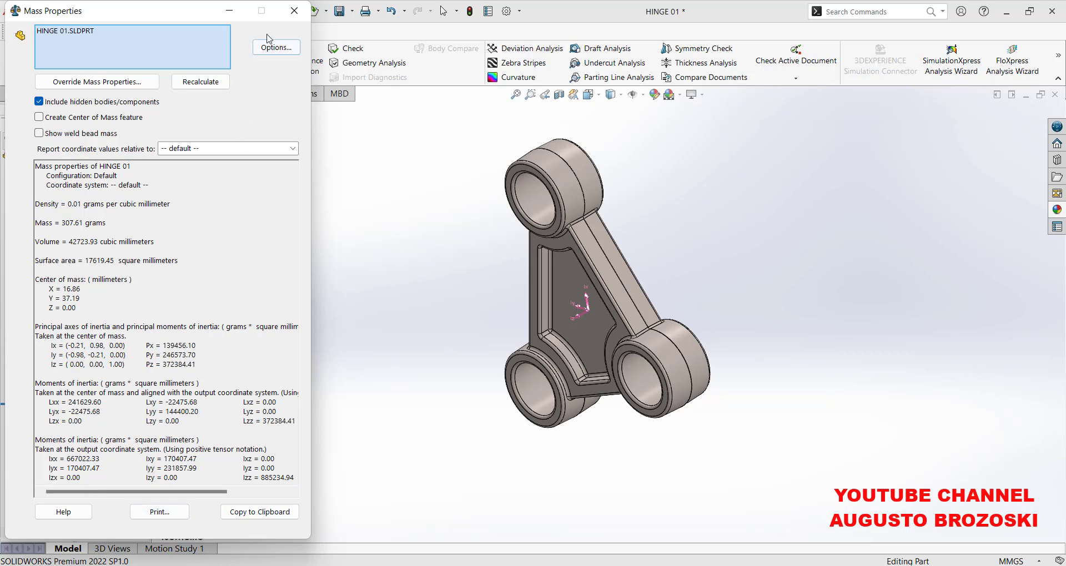
left_click(290, 15)
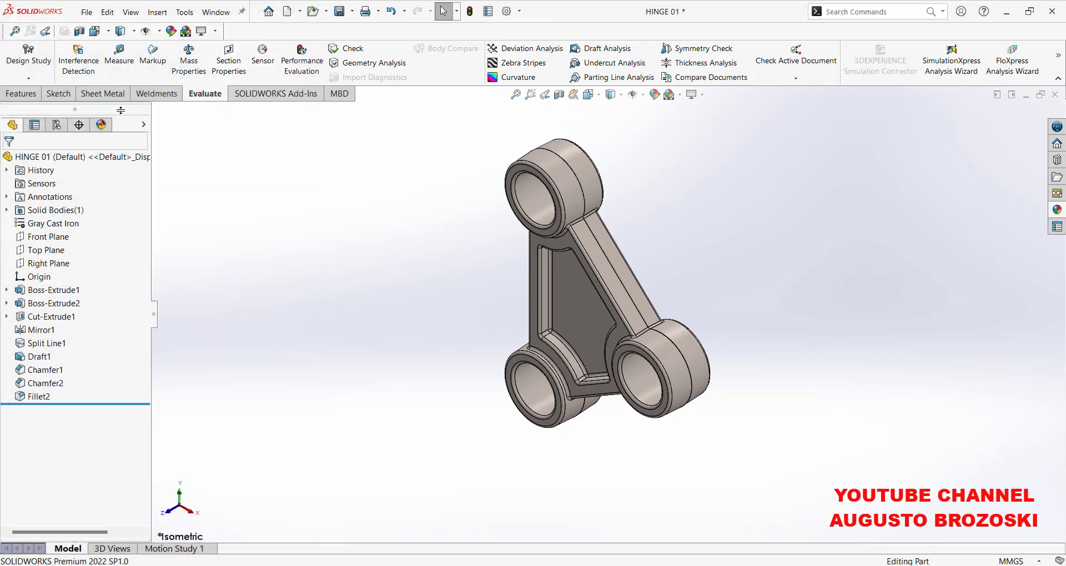
left_click(22, 93)
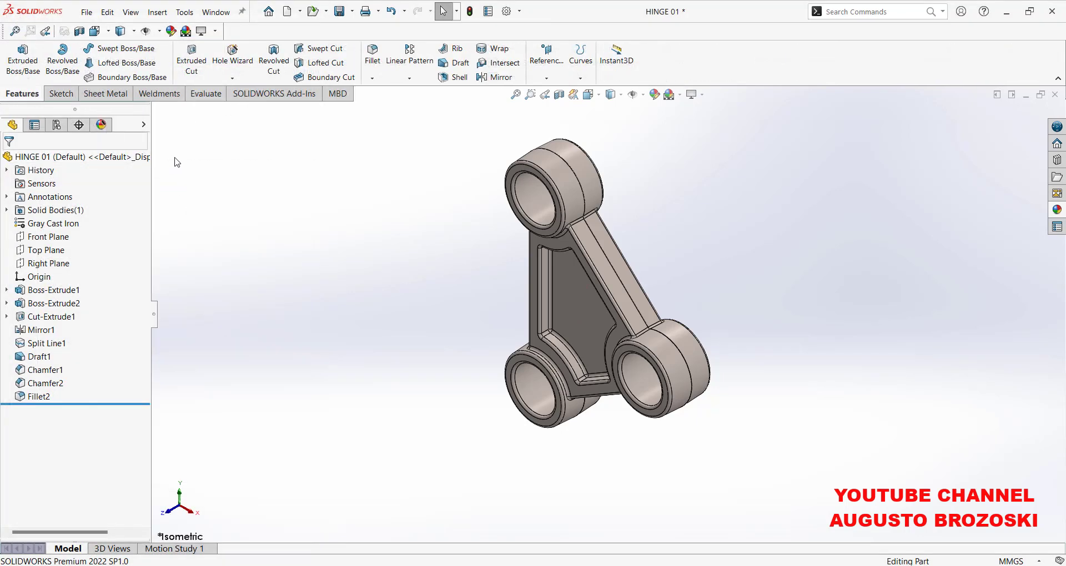